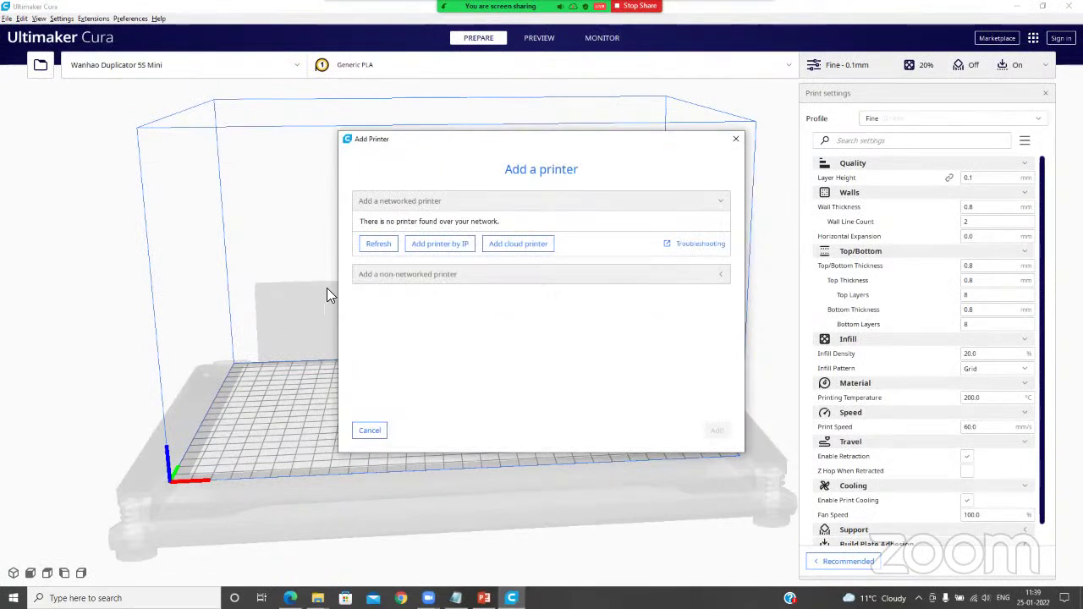
Browse the manufacturers of non-networked printers in the Add Printer dialog and close it without adding one
{"action": "left_click", "coordinate": [453, 274]}
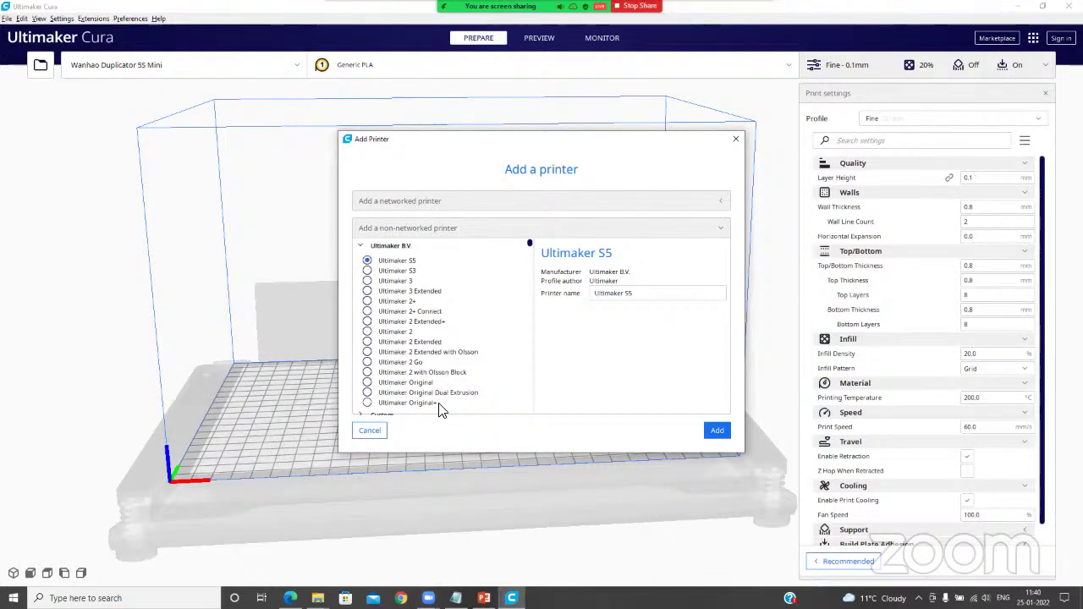
{"action": "scroll", "coordinate": [433, 394], "scroll_direction": "down", "scroll_amount": 1}
{"action": "scroll", "coordinate": [433, 394], "scroll_direction": "down", "scroll_amount": 5}
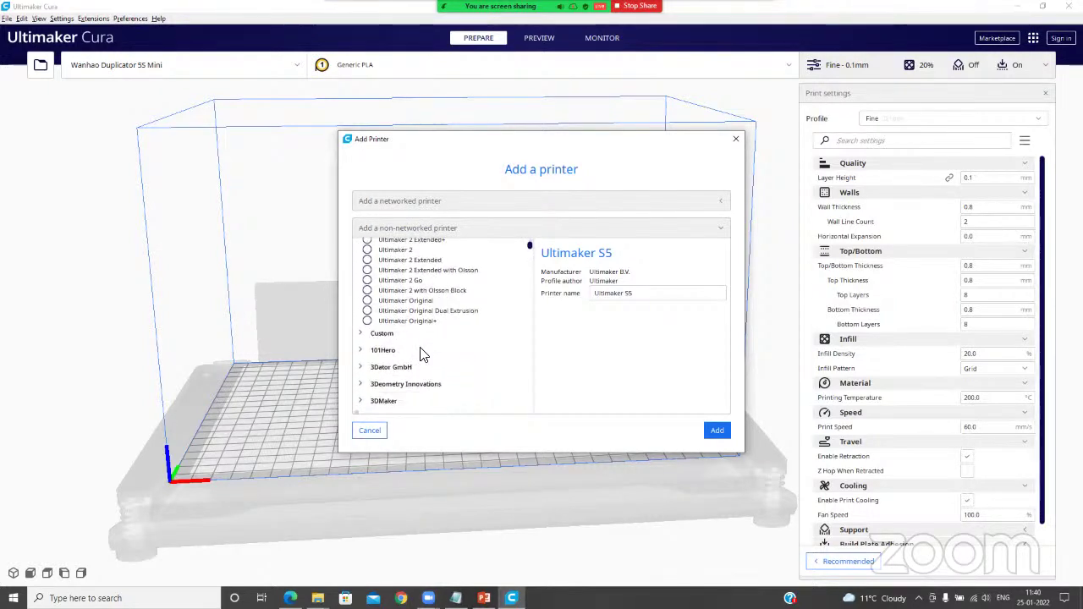
{"action": "scroll", "coordinate": [422, 351], "scroll_direction": "down", "scroll_amount": 4}
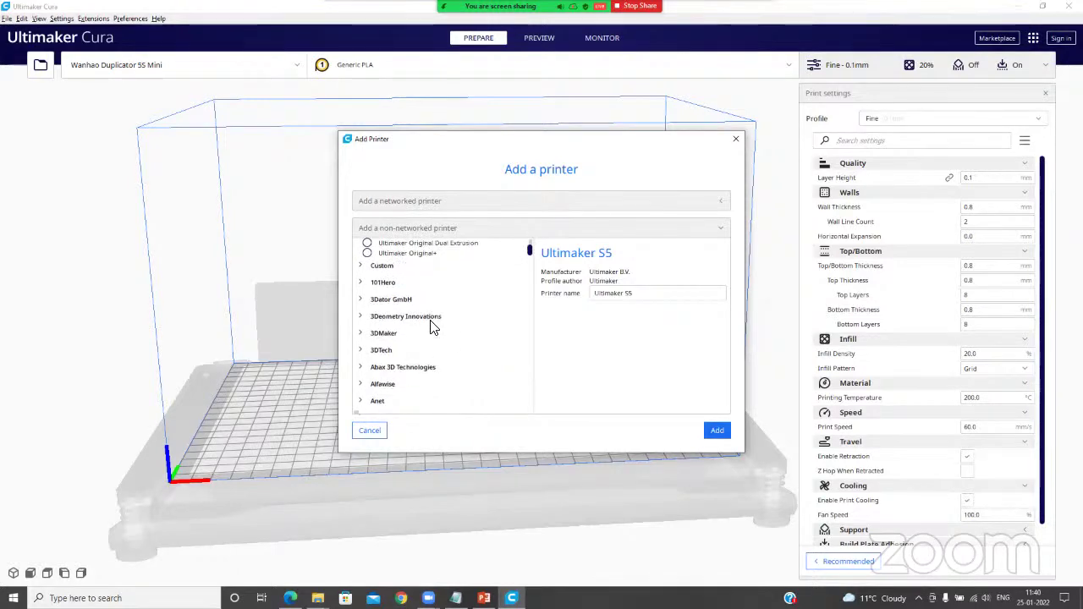
{"action": "scroll", "coordinate": [431, 328], "scroll_direction": "down", "scroll_amount": 4}
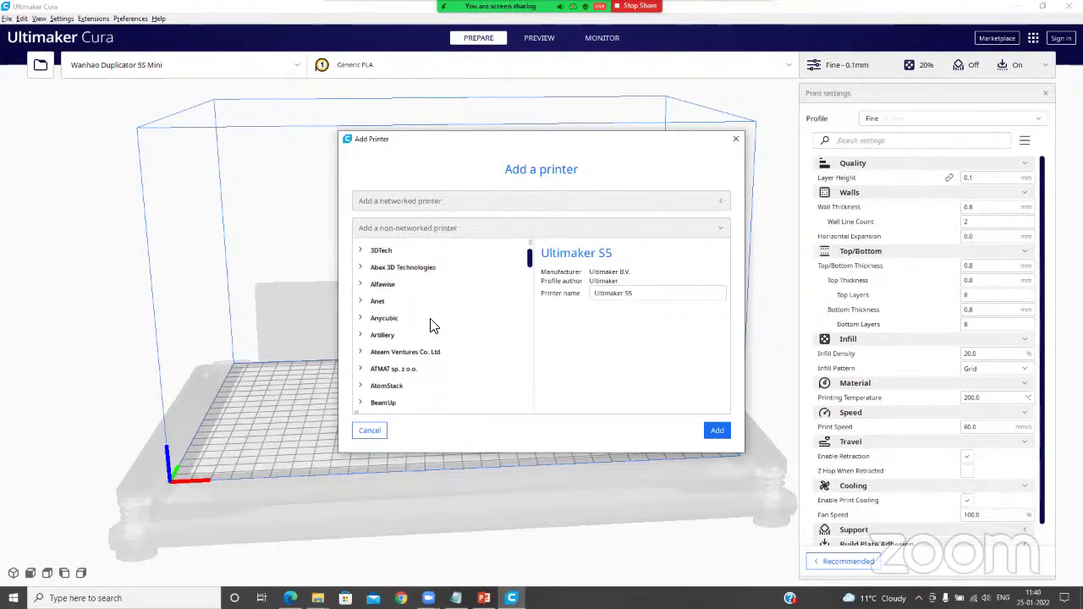
{"action": "scroll", "coordinate": [431, 327], "scroll_direction": "down", "scroll_amount": 4}
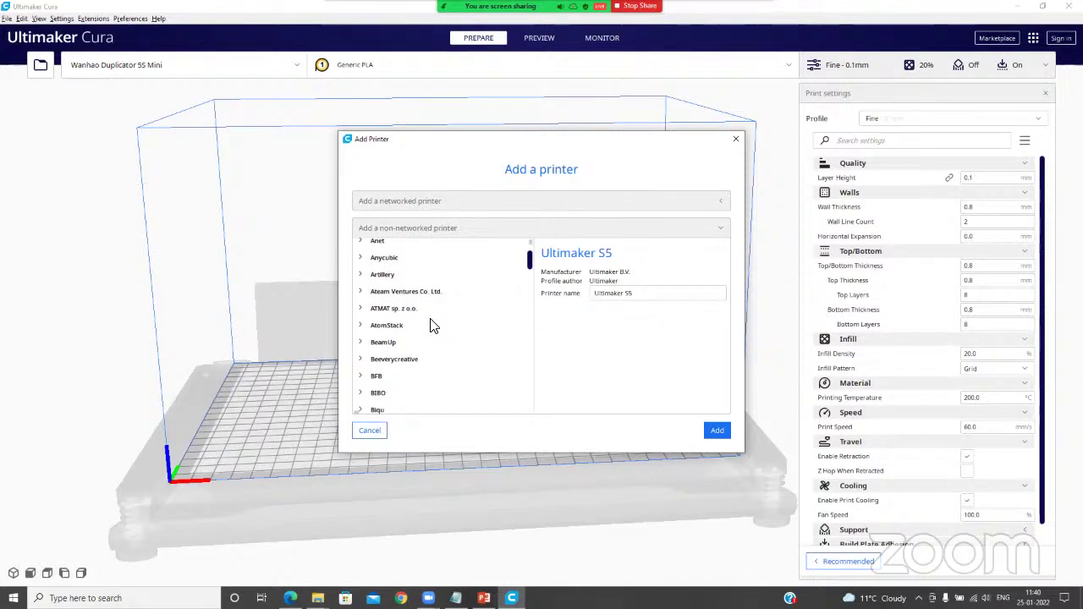
{"action": "scroll", "coordinate": [432, 327], "scroll_direction": "down", "scroll_amount": 5}
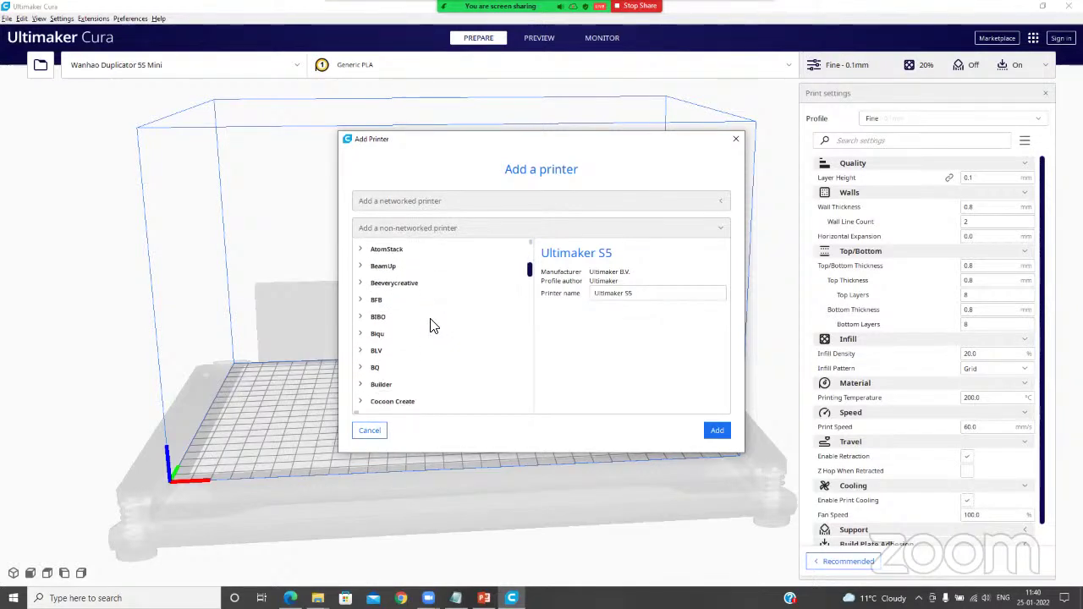
{"action": "scroll", "coordinate": [432, 328], "scroll_direction": "down", "scroll_amount": 1}
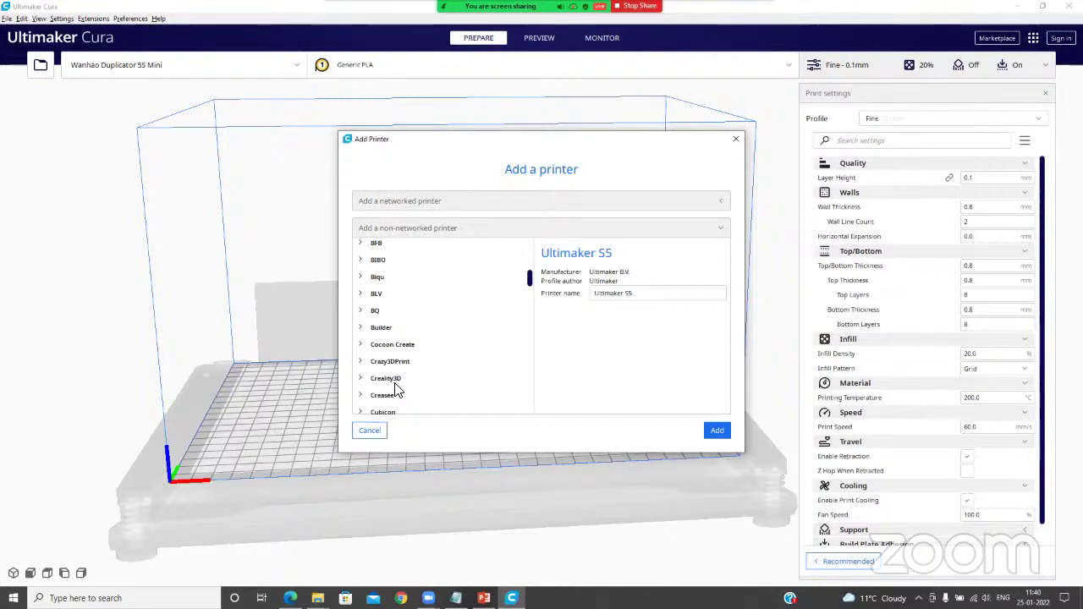
{"action": "scroll", "coordinate": [397, 389], "scroll_direction": "down", "scroll_amount": 8}
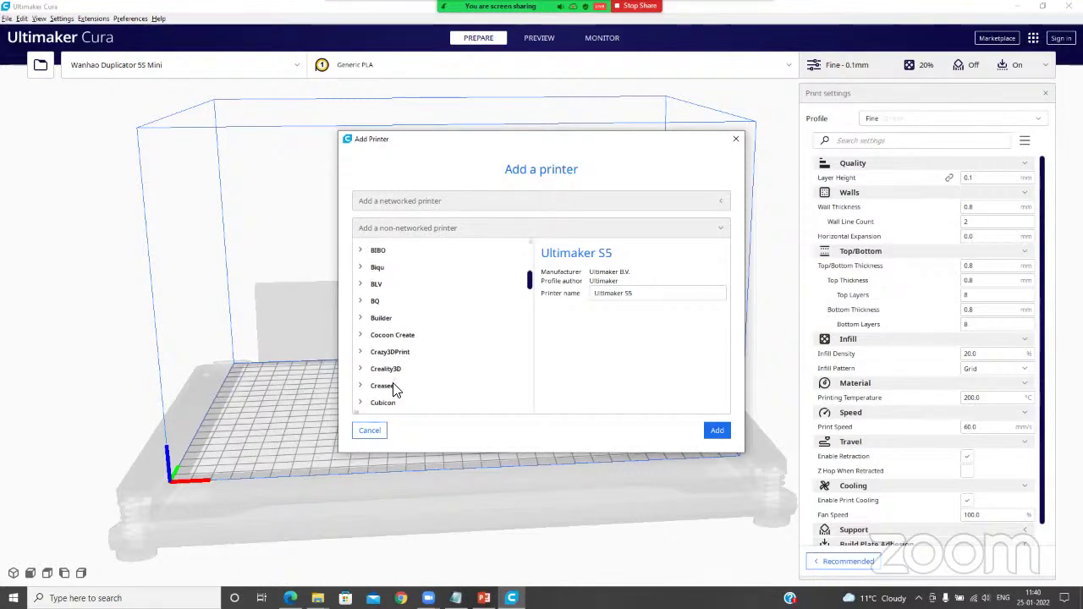
{"action": "scroll", "coordinate": [394, 380], "scroll_direction": "down", "scroll_amount": 3}
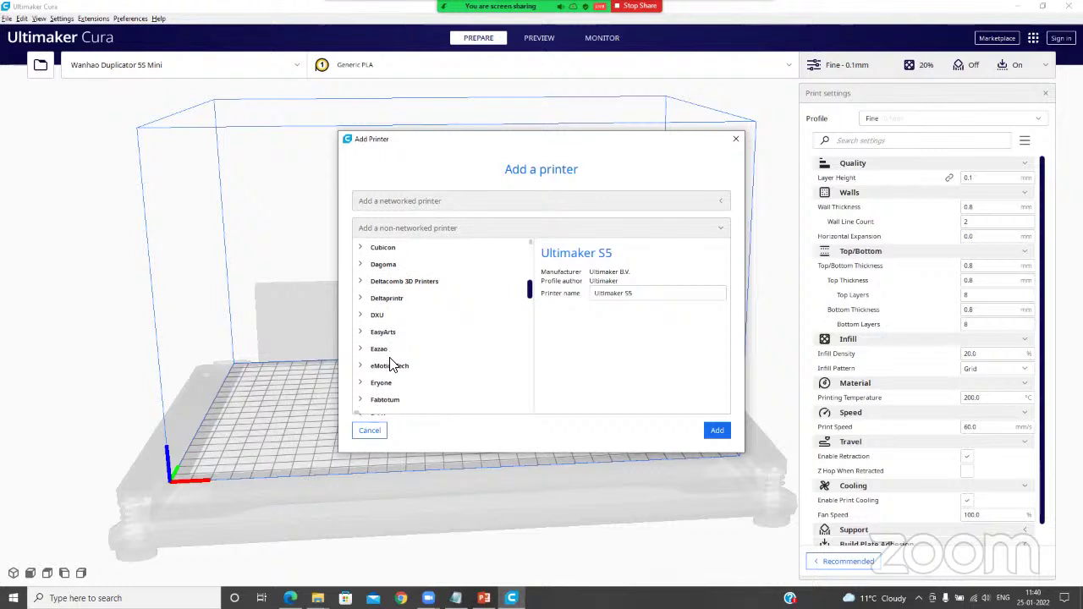
{"action": "scroll", "coordinate": [394, 360], "scroll_direction": "down", "scroll_amount": 2}
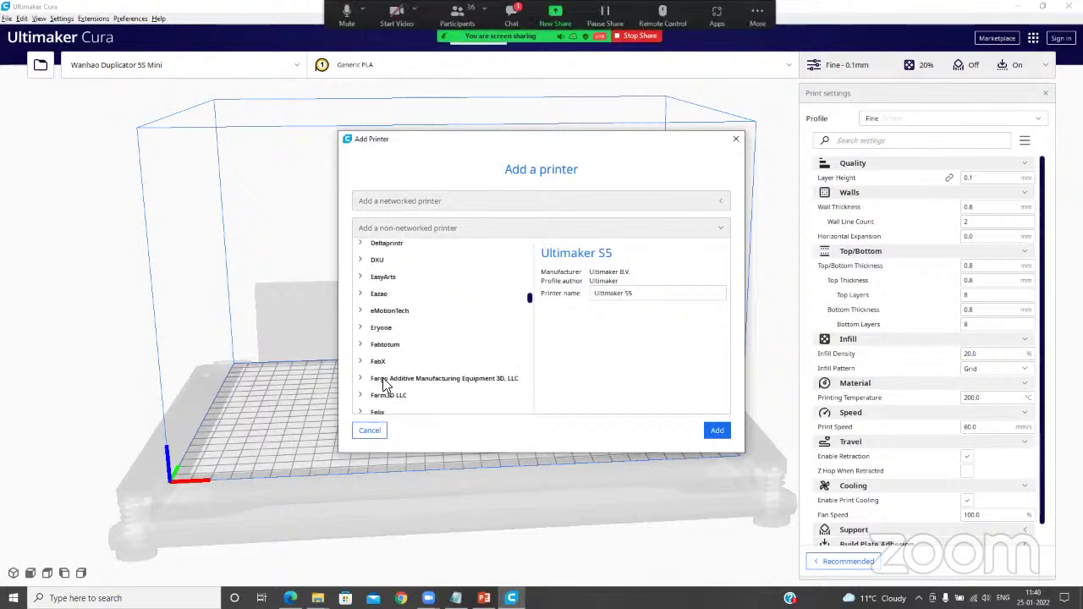
{"action": "left_click", "coordinate": [734, 142]}
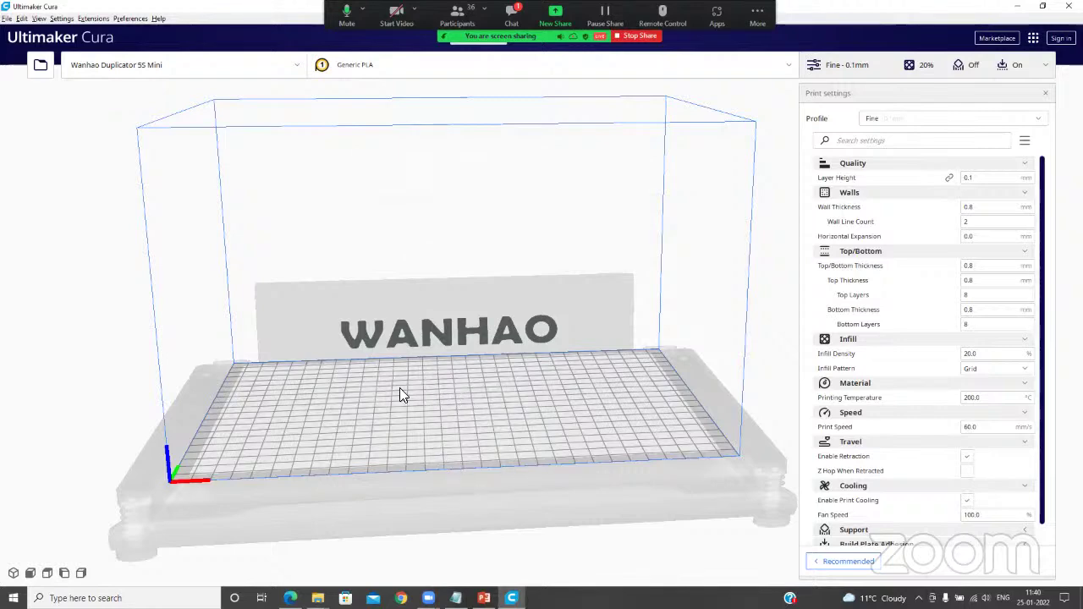
Import the Untitled v2 STL file from the 3d print folder onto the build plate
{"action": "middle_click_drag", "start_coordinate": [503, 386], "coordinate": [450, 374]}
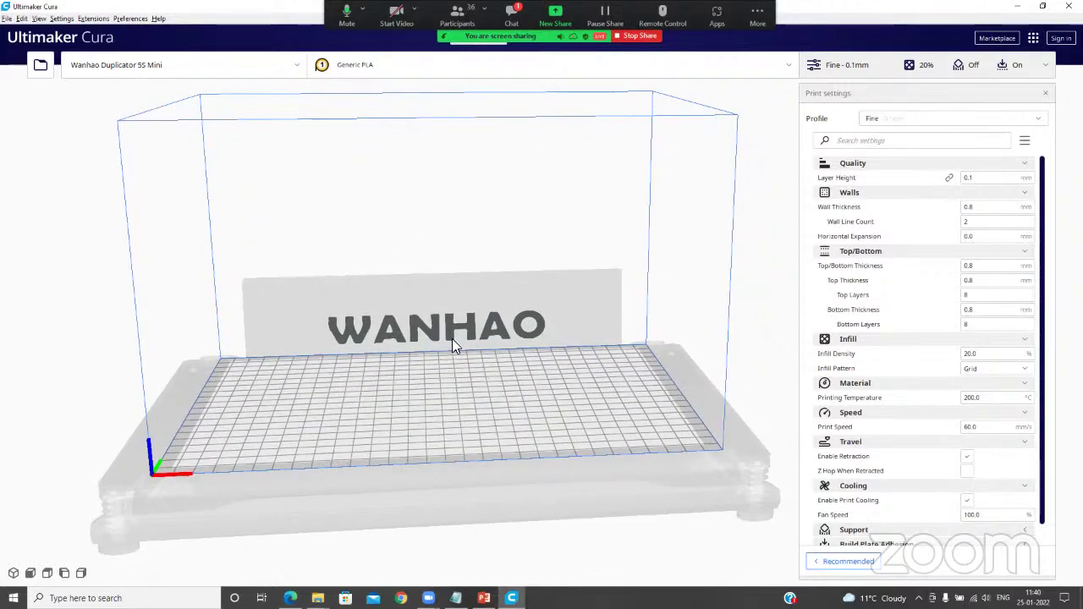
{"action": "right_click_drag", "start_coordinate": [363, 335], "coordinate": [462, 357]}
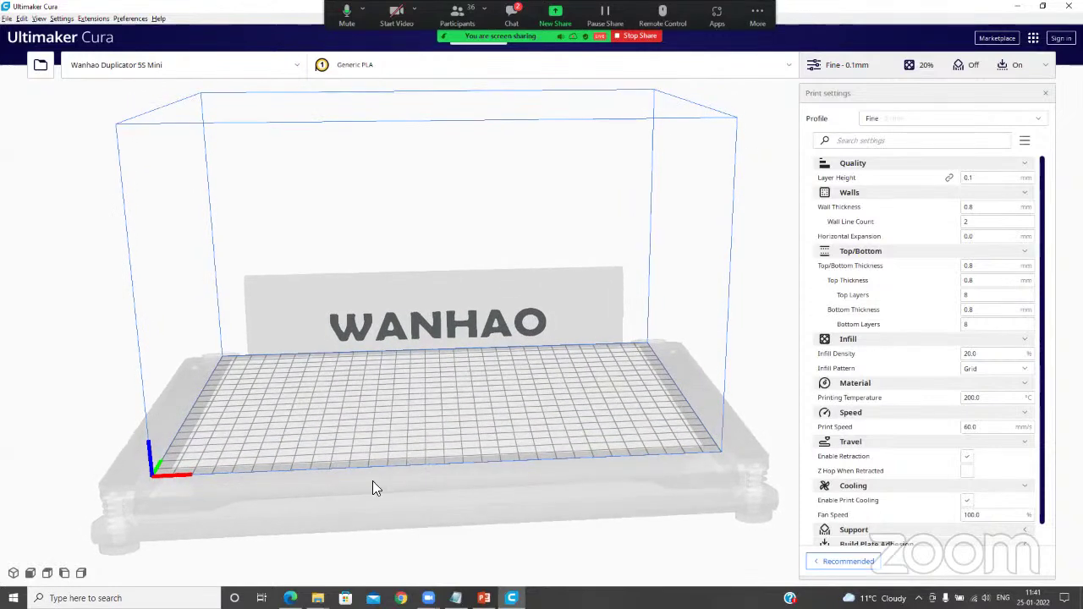
{"action": "mouse_move", "coordinate": [317, 598]}
{"action": "left_click", "coordinate": [362, 541]}
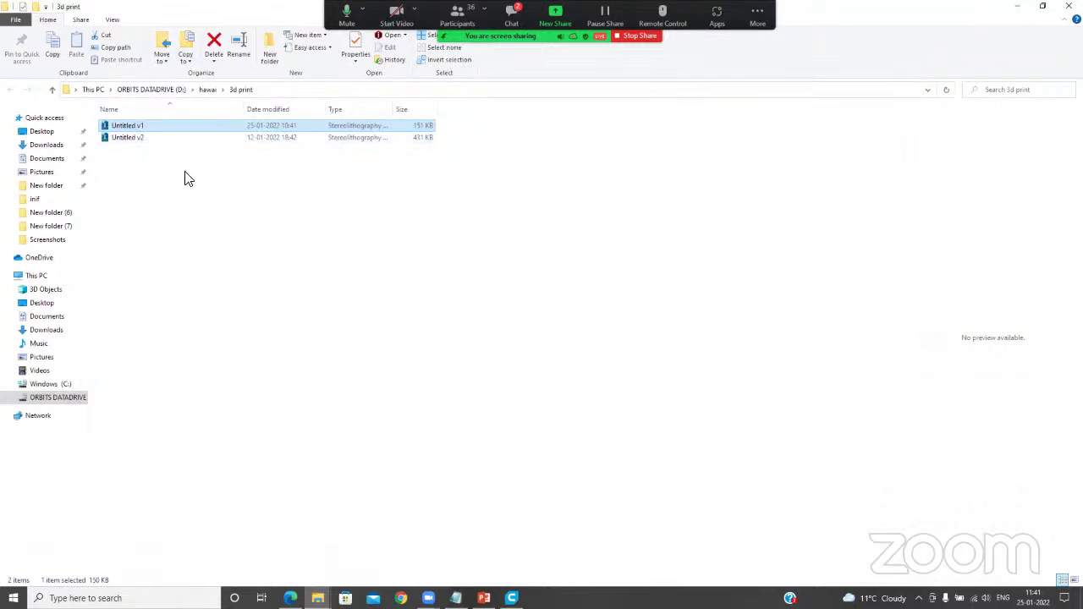
{"action": "scroll", "coordinate": [188, 178], "scroll_direction": "up", "scroll_amount": 5, "text": "ctrl"}
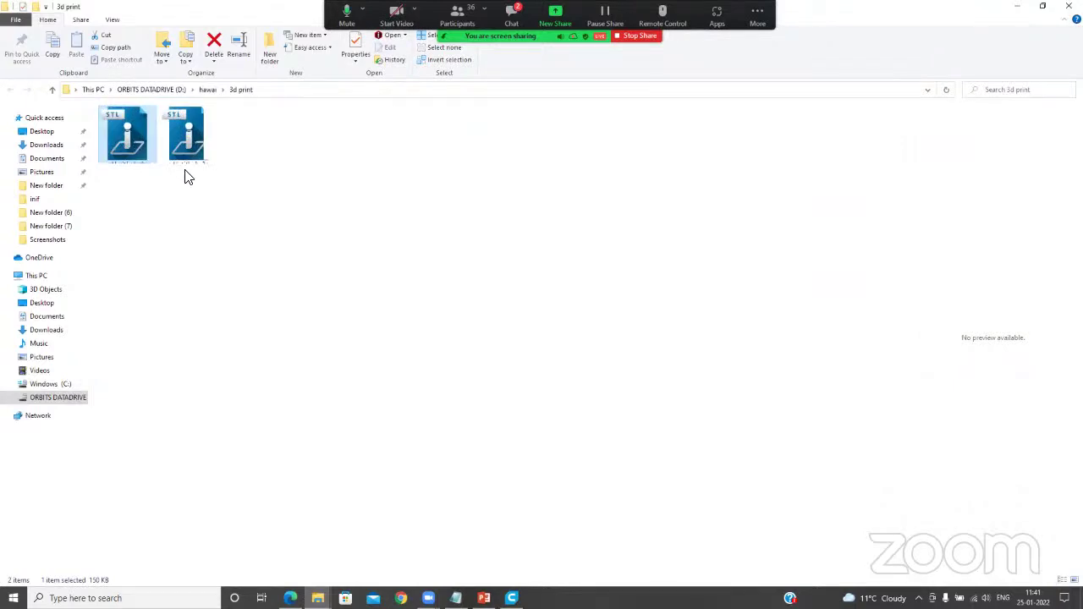
{"action": "scroll", "coordinate": [184, 171], "scroll_direction": "up", "scroll_amount": 2, "text": "ctrl"}
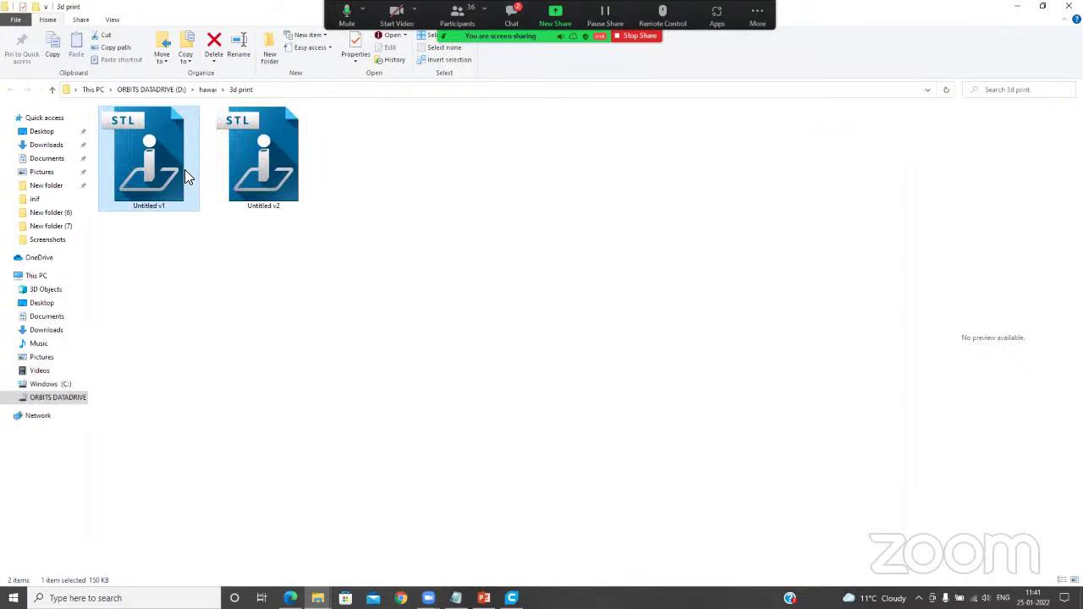
{"action": "left_click", "coordinate": [184, 302]}
{"action": "left_click", "coordinate": [332, 242]}
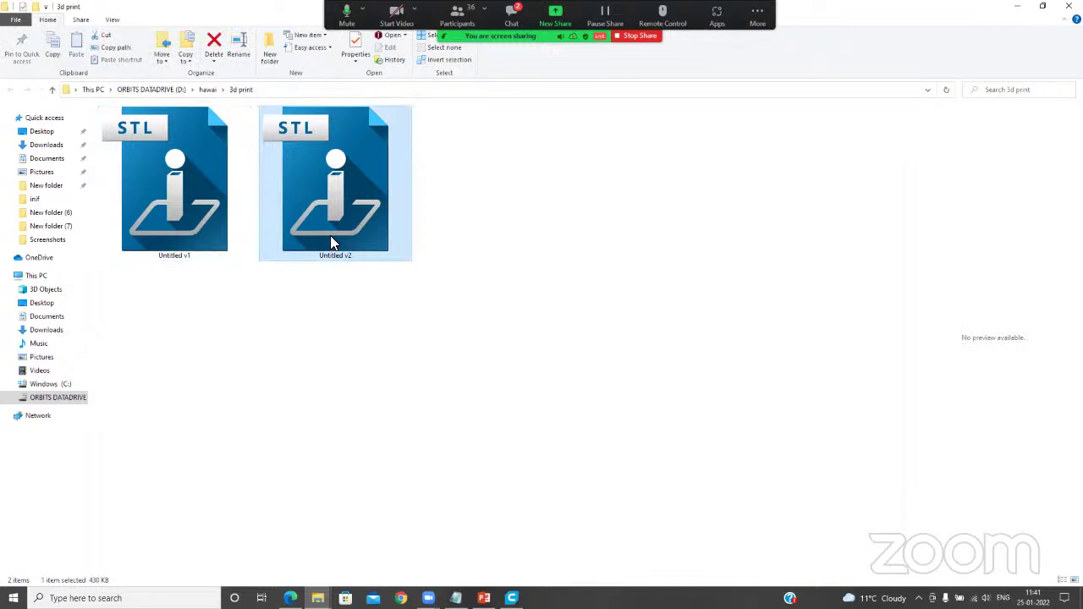
{"action": "left_click_drag", "start_coordinate": [328, 218], "coordinate": [462, 406]}
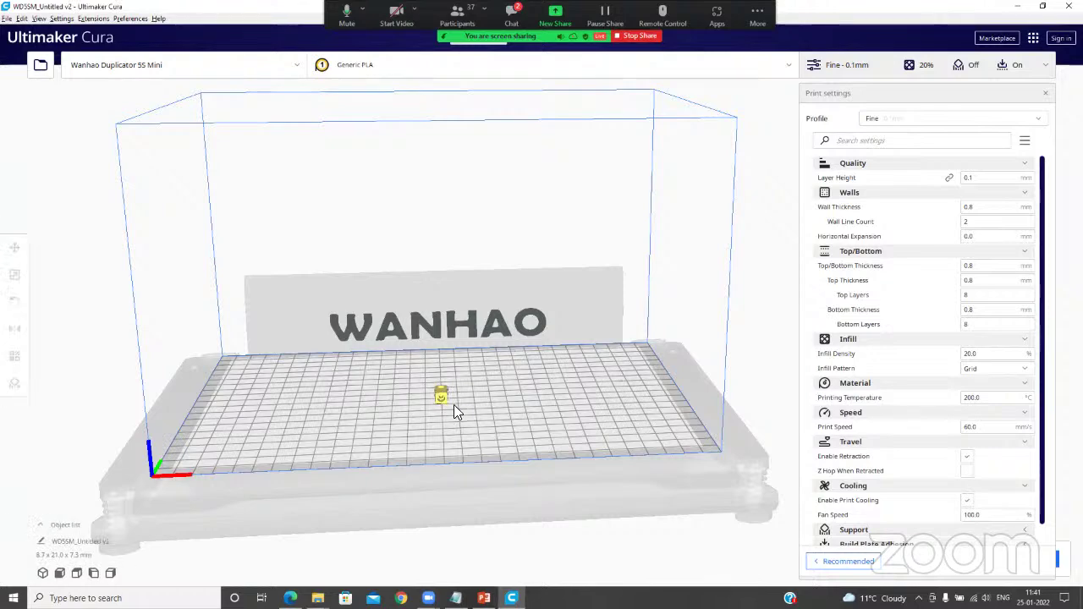
Remove the small imported model and import the Untitled v1 STL file from the 3d print folder in its place
{"action": "left_click", "coordinate": [442, 395]}
{"action": "left_click", "coordinate": [445, 394]}
{"action": "left_click", "coordinate": [511, 598]}
{"action": "left_click", "coordinate": [174, 210]}
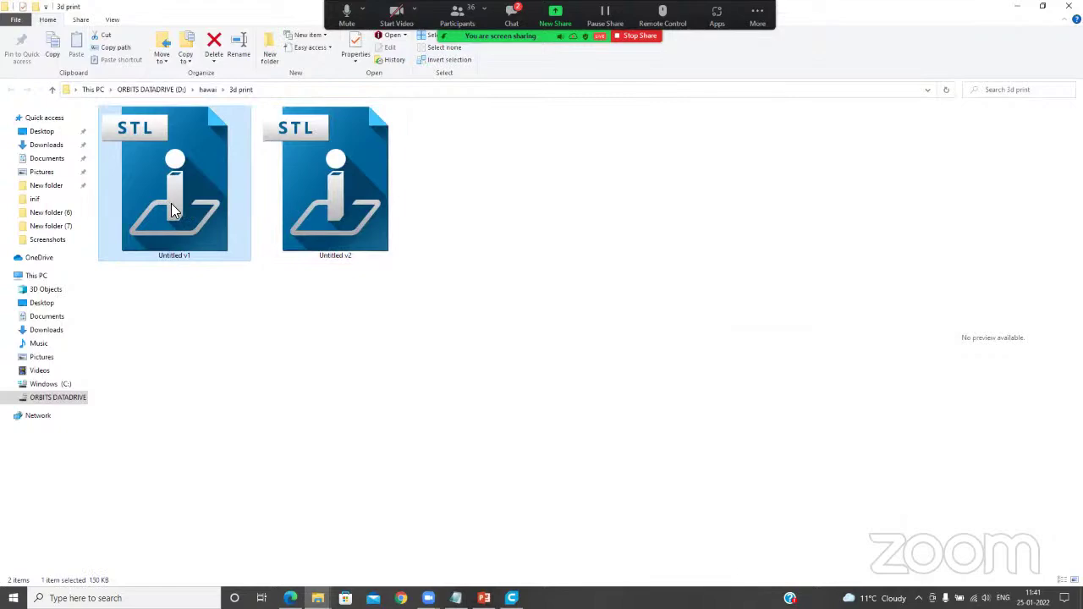
{"action": "left_click_drag", "start_coordinate": [173, 210], "coordinate": [440, 406]}
{"action": "left_click", "coordinate": [464, 322]}
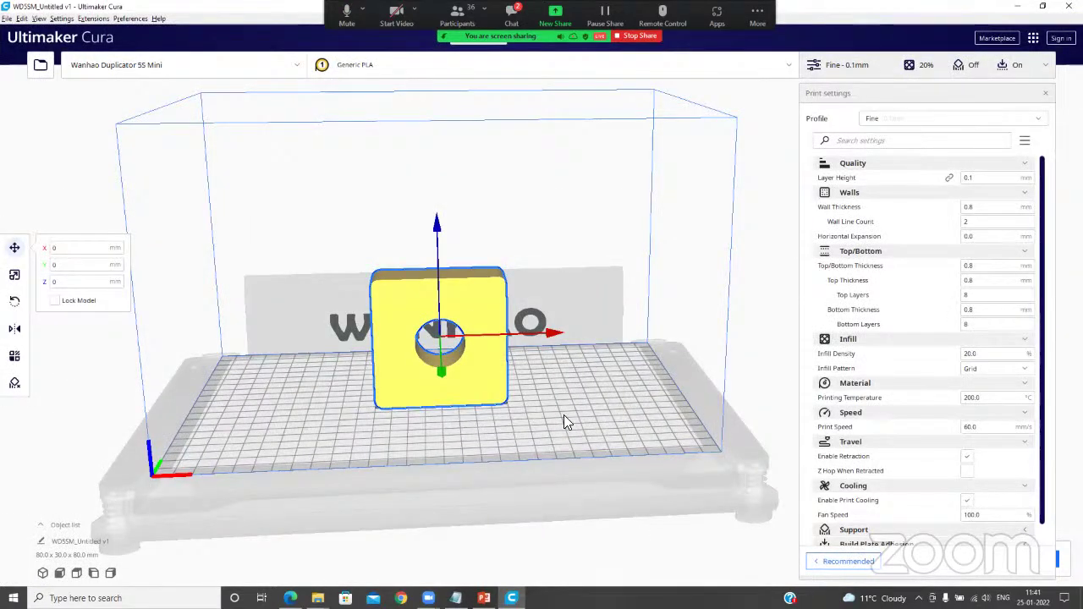
{"action": "left_click", "coordinate": [567, 405]}
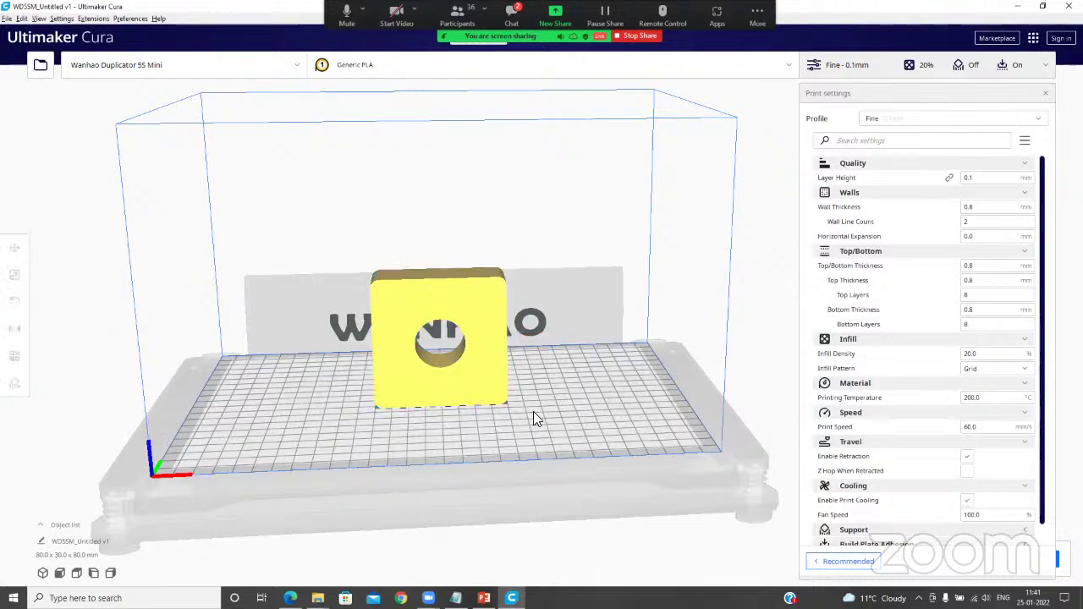
Rotate the block 90° about its X axis so it lies flat on the build plate with the hole facing up
{"action": "right_click_drag", "start_coordinate": [532, 411], "coordinate": [474, 317]}
{"action": "left_click", "coordinate": [529, 248]}
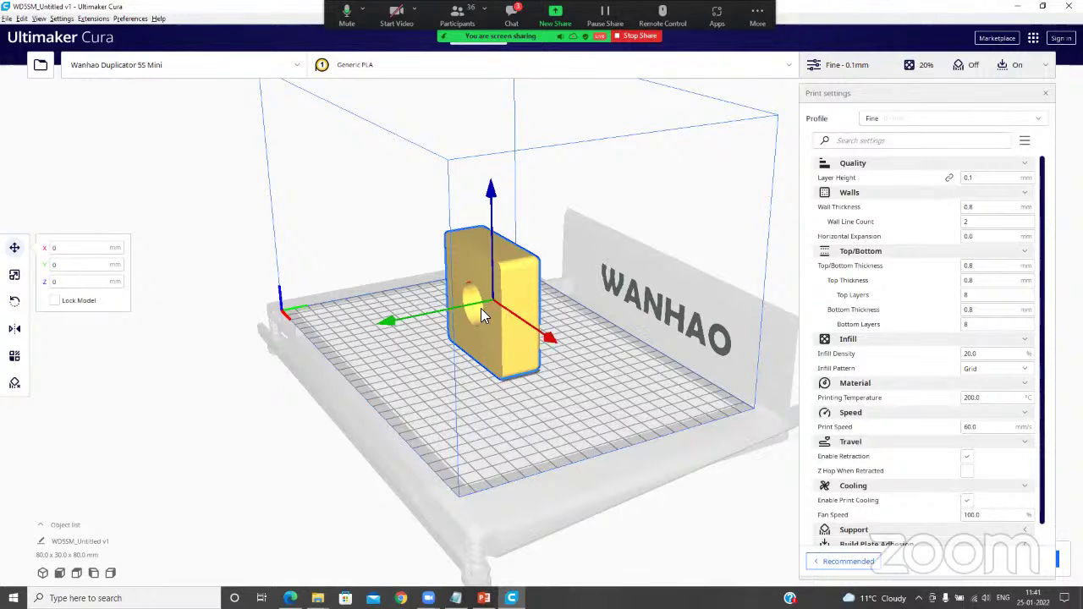
{"action": "left_click", "coordinate": [302, 411]}
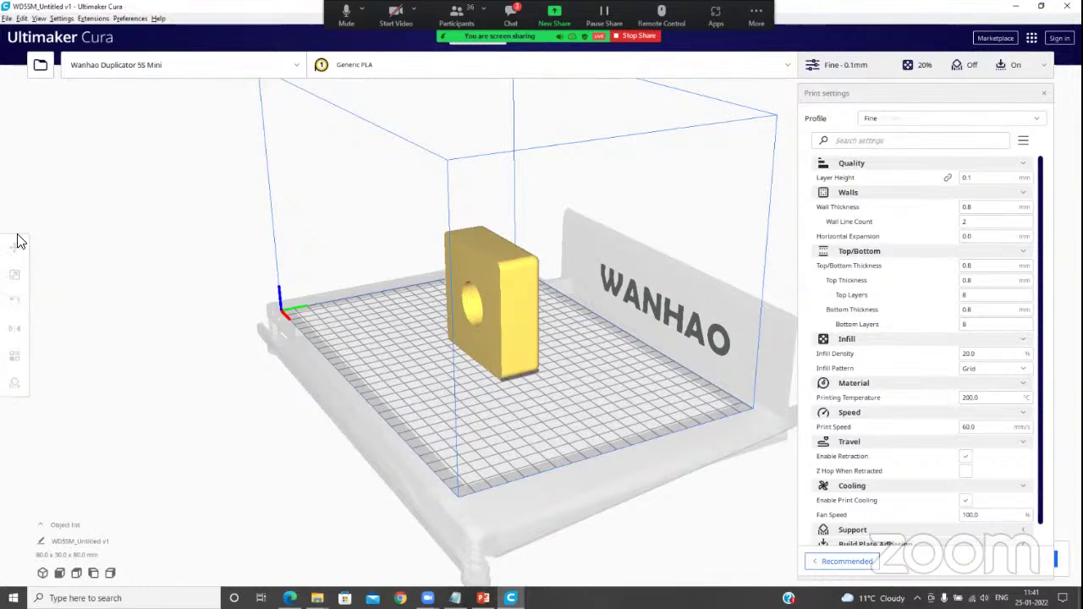
{"action": "left_click", "coordinate": [511, 293]}
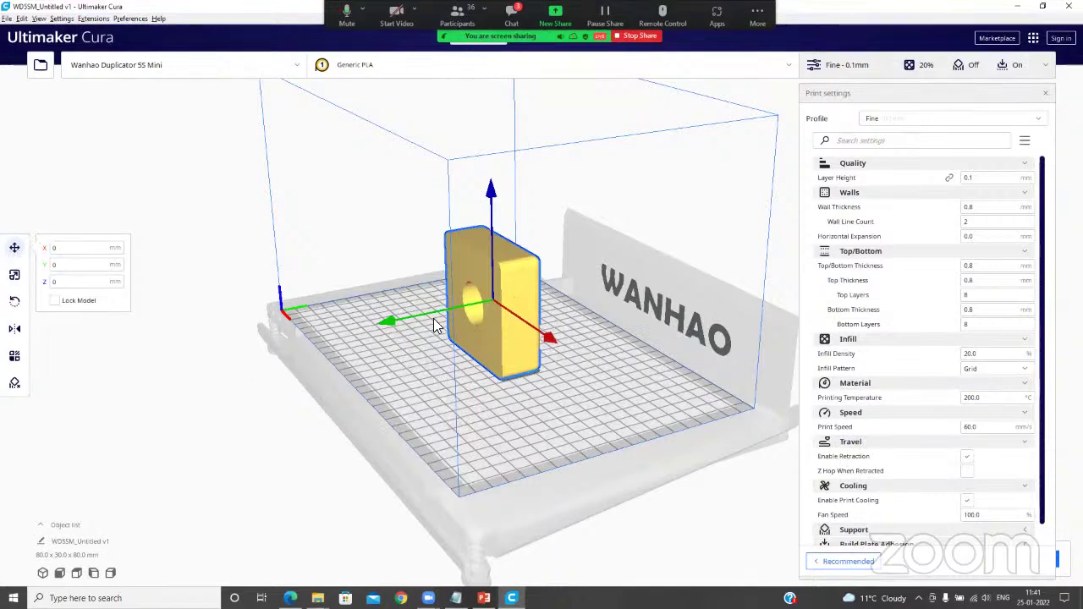
{"action": "left_click_drag", "start_coordinate": [548, 340], "coordinate": [552, 391]}
{"action": "left_click", "coordinate": [14, 302]}
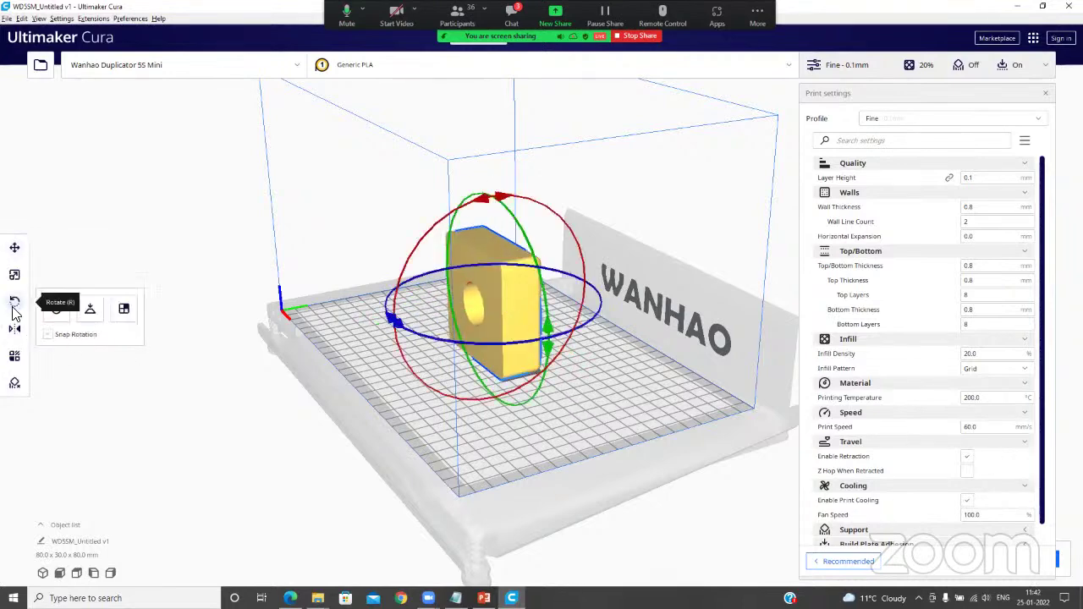
{"action": "mouse_move", "coordinate": [486, 203]}
{"action": "left_mouse_down"}
{"action": "mouse_move", "coordinate": [460, 217]}
{"action": "mouse_move", "coordinate": [416, 302]}
{"action": "mouse_move", "coordinate": [456, 229]}
{"action": "mouse_move", "coordinate": [485, 203]}
{"action": "left_mouse_up"}
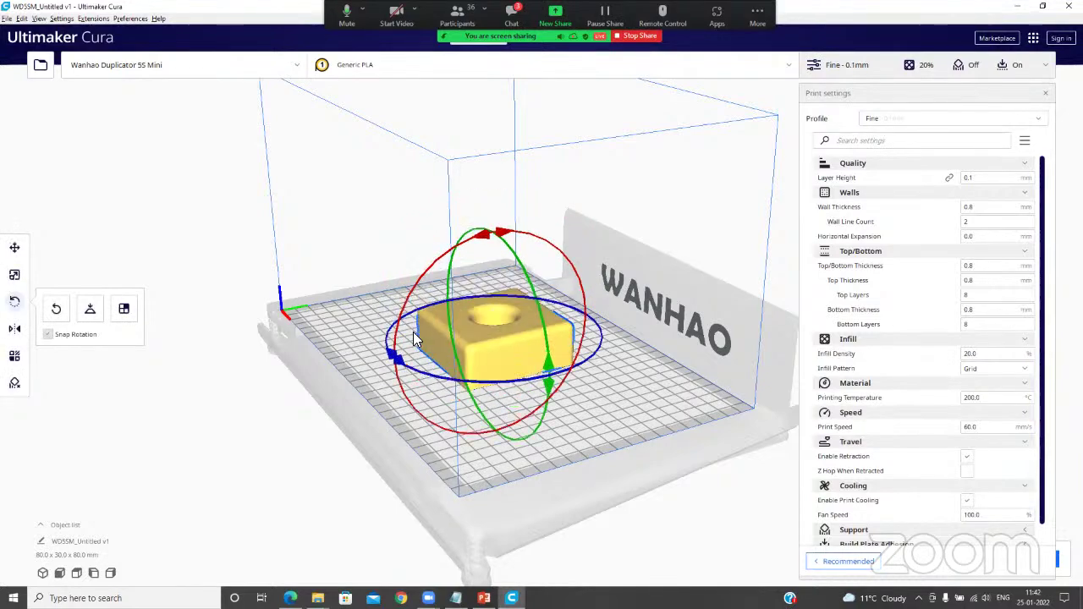
{"action": "left_click", "coordinate": [629, 449]}
{"action": "right_click_drag", "start_coordinate": [331, 453], "coordinate": [519, 462]}
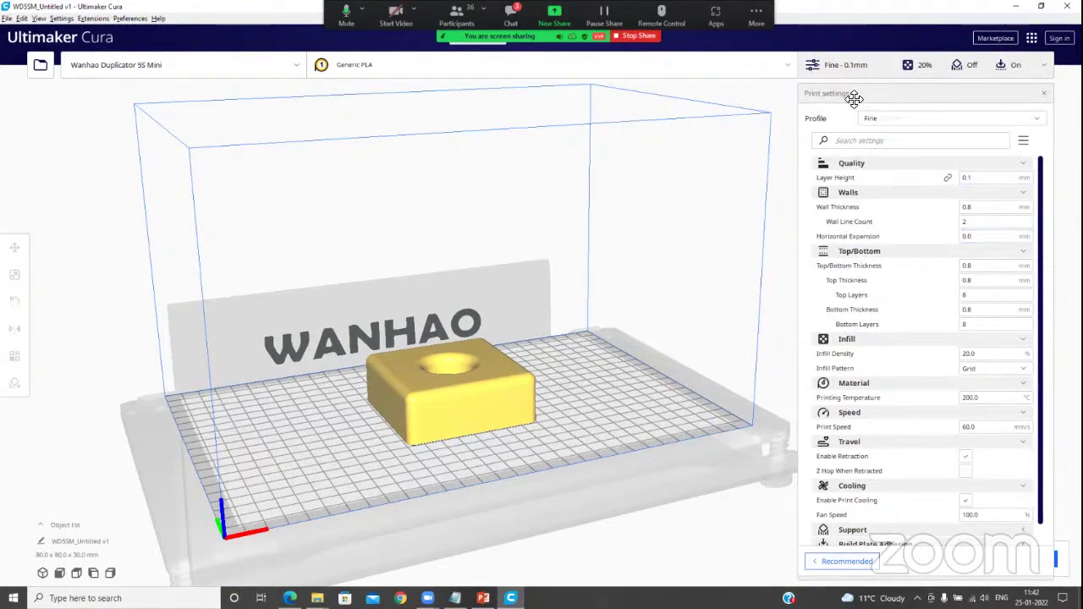
Check the available quality profiles in the print settings, keep Fine, and set the layer height to 0.2 mm
{"action": "left_click", "coordinate": [862, 70]}
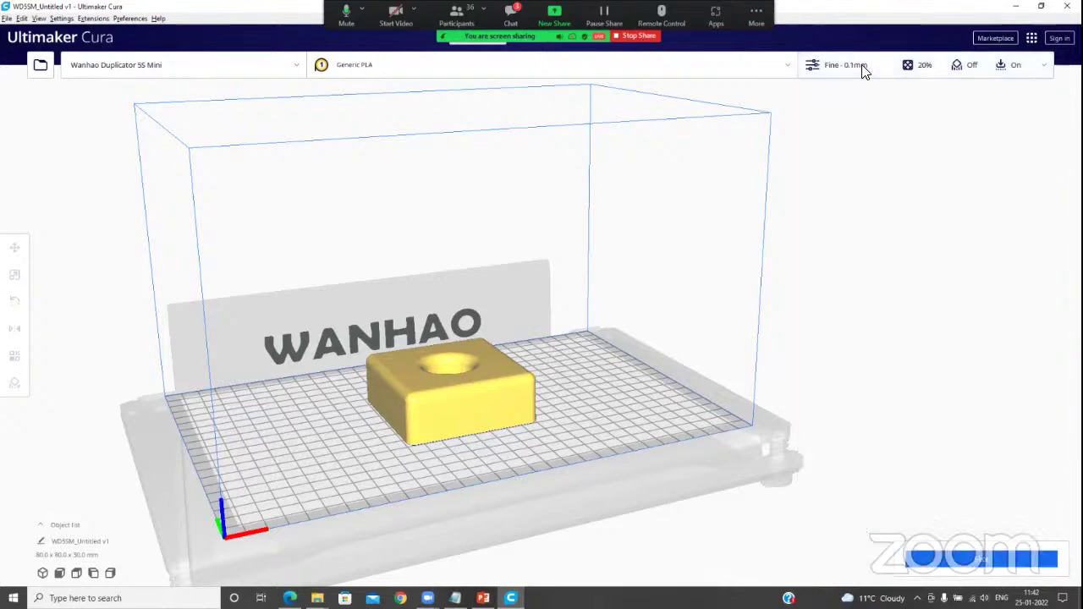
{"action": "left_click", "coordinate": [862, 70]}
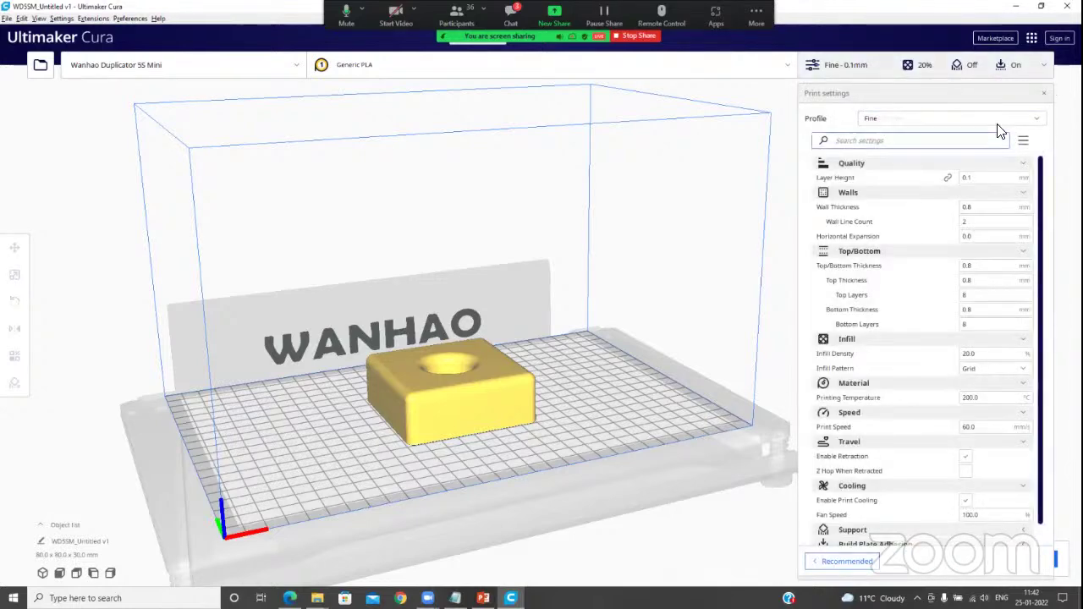
{"action": "left_click", "coordinate": [1039, 121]}
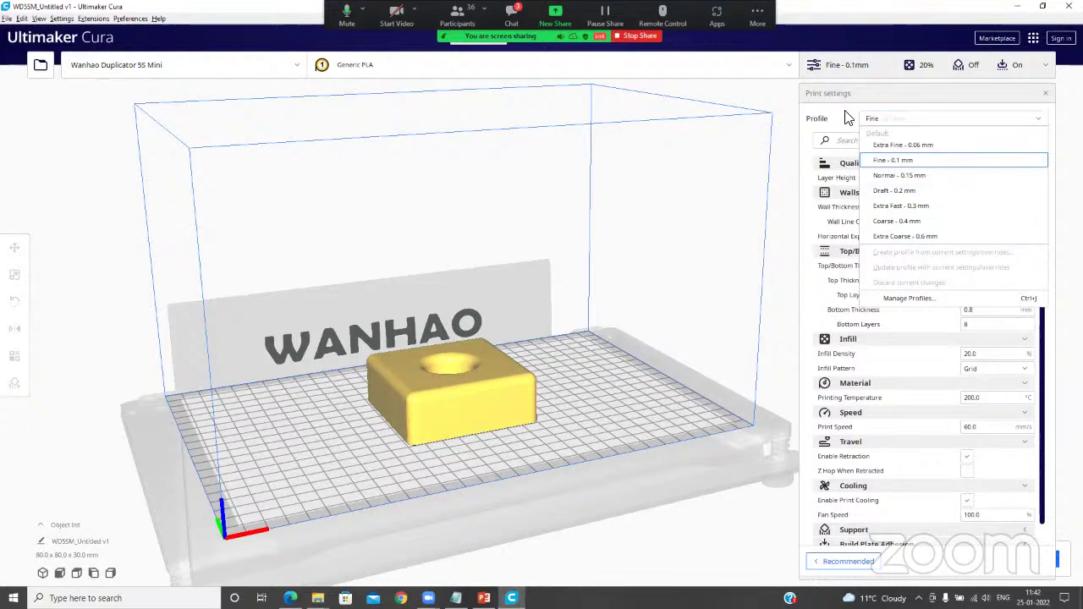
{"action": "left_click", "coordinate": [1040, 119]}
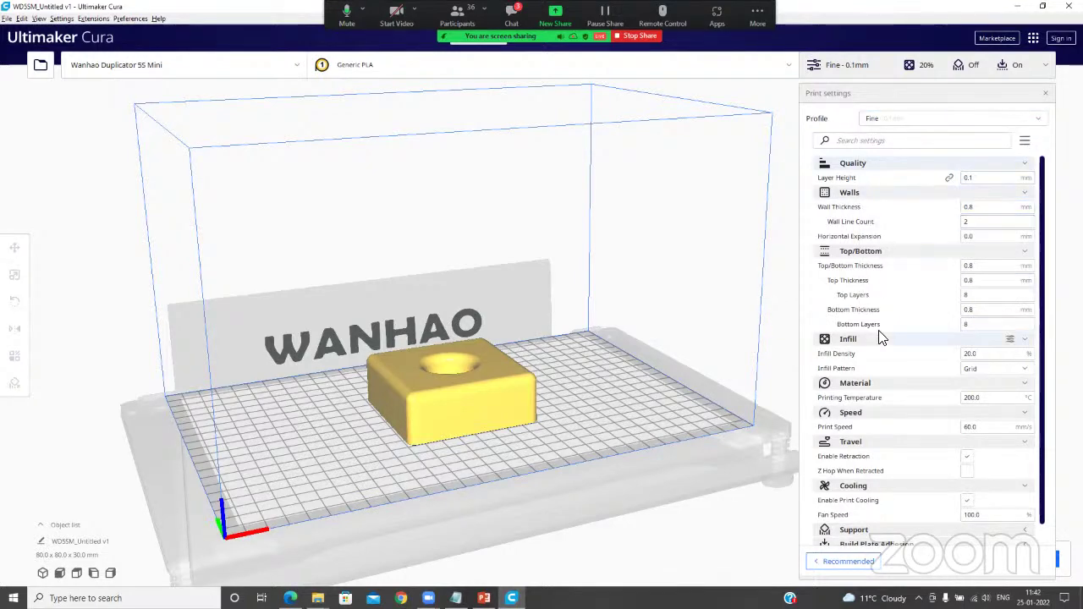
{"action": "mouse_move", "coordinate": [846, 183]}
{"action": "mouse_move", "coordinate": [981, 179]}
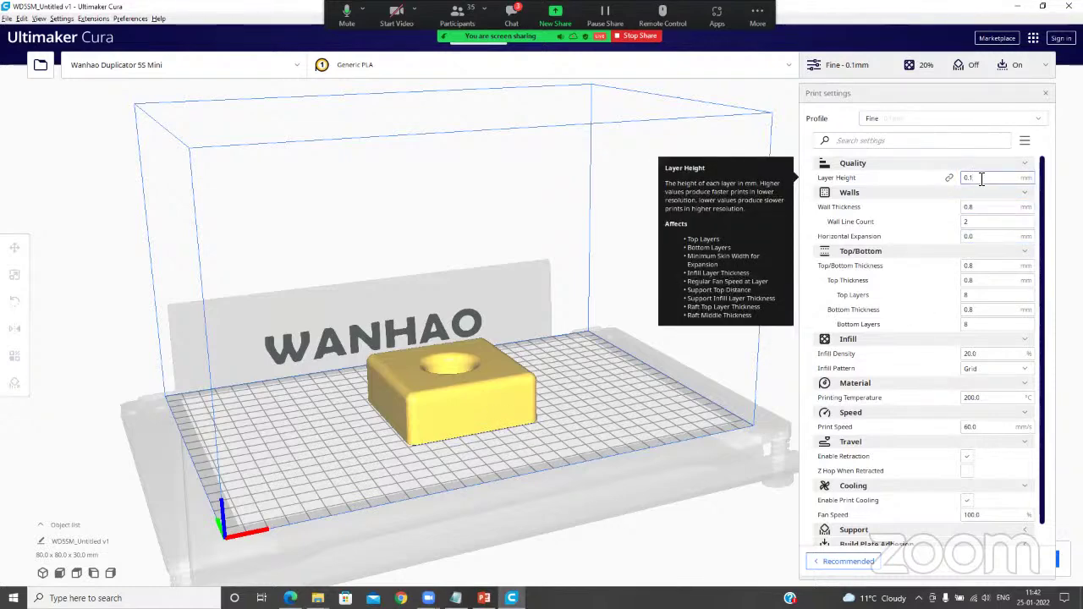
{"action": "left_click", "coordinate": [981, 180]}
{"action": "key", "text": "BackSpace"}
{"action": "type", "text": "2"}
Set the print speed to 50 mm/s and close the print settings
{"action": "mouse_move", "coordinate": [899, 226]}
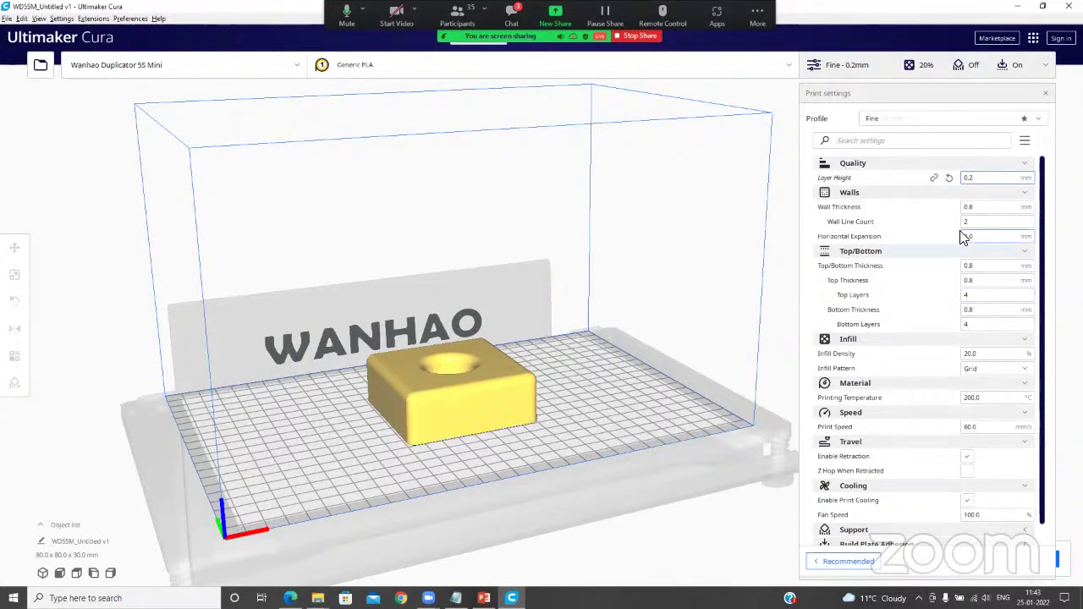
{"action": "mouse_move", "coordinate": [981, 208]}
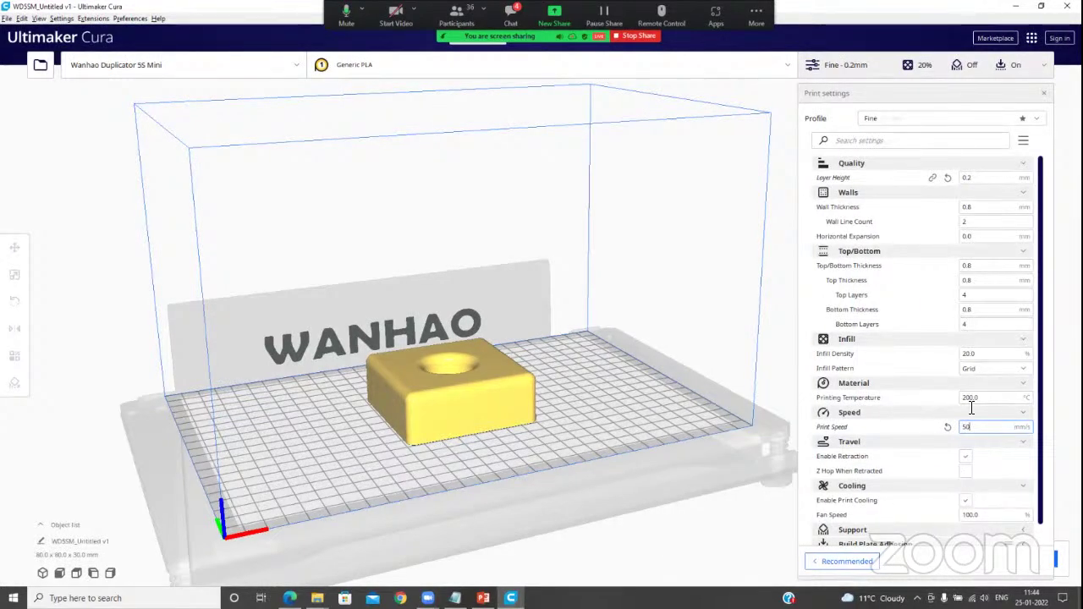
{"action": "left_click", "coordinate": [1038, 76]}
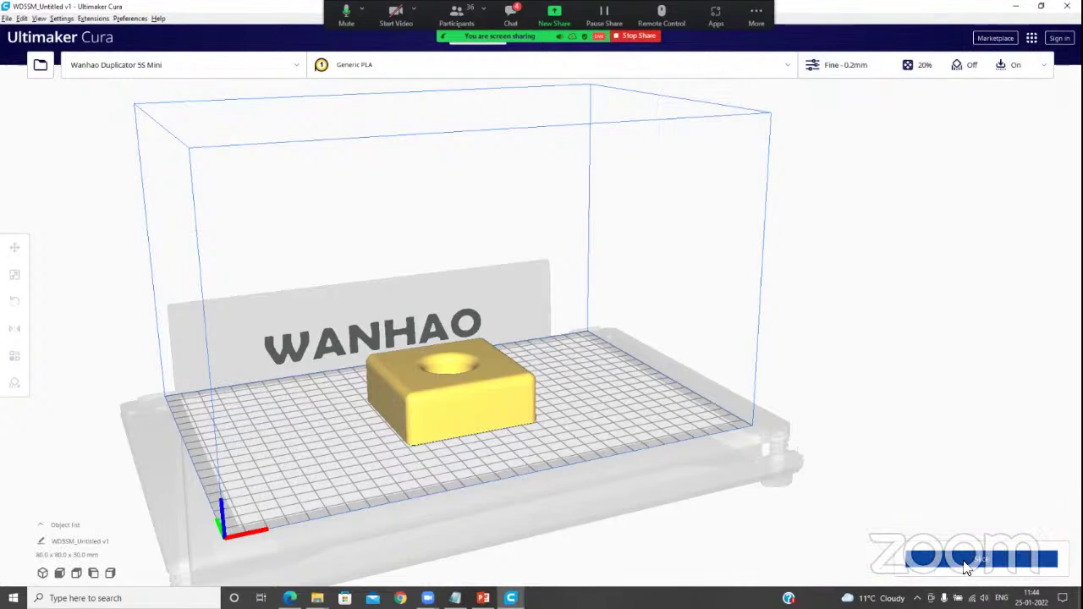
Slice the block and inspect the sliced result up close in the layer preview
{"action": "left_click", "coordinate": [961, 564]}
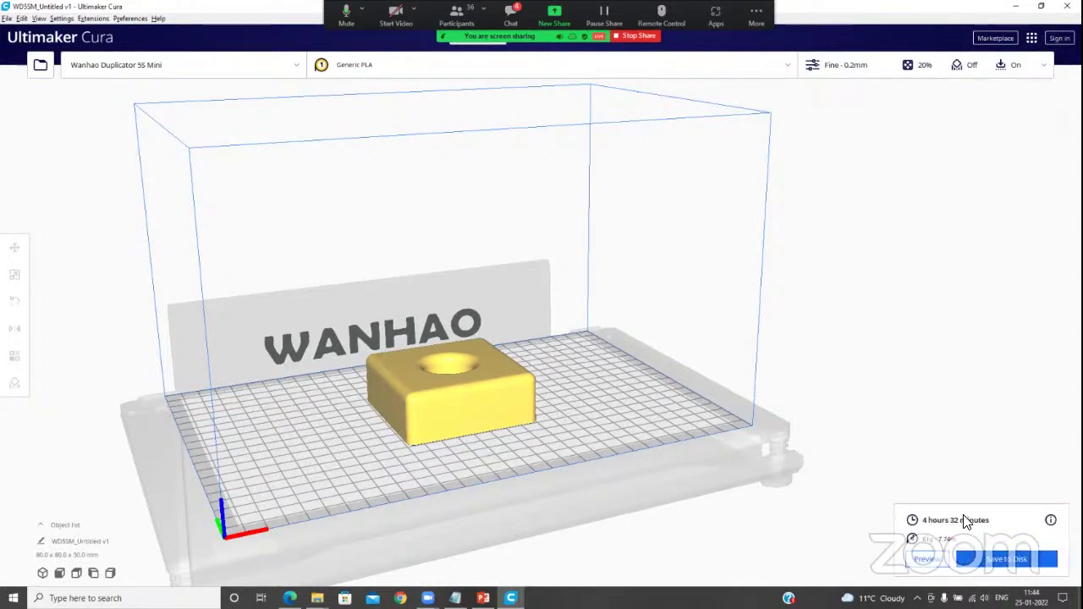
{"action": "left_click", "coordinate": [927, 561]}
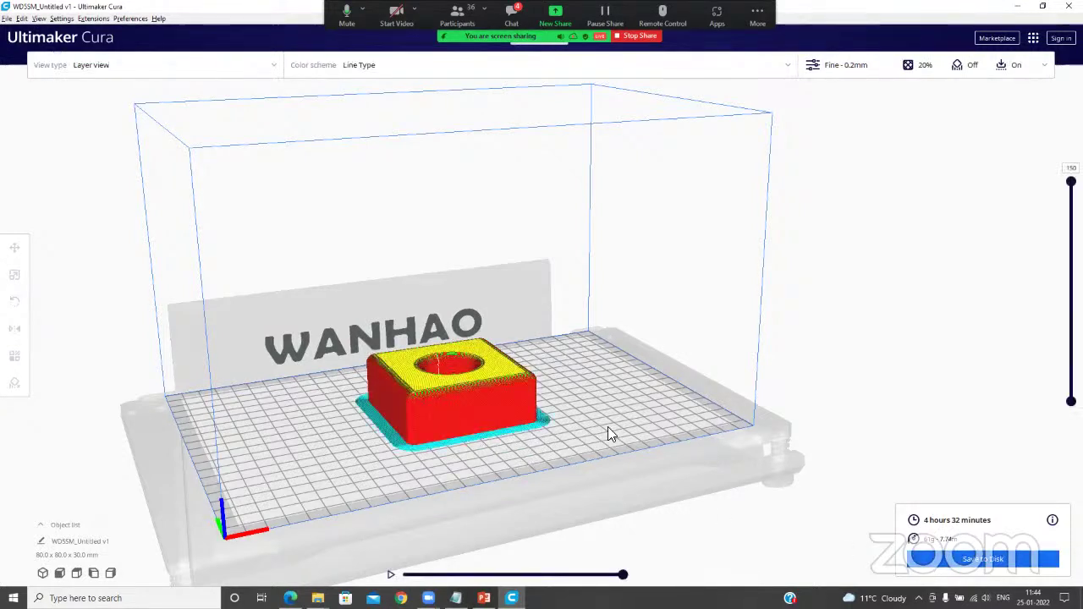
{"action": "right_click_drag", "start_coordinate": [608, 430], "coordinate": [580, 432]}
{"action": "scroll", "coordinate": [457, 414], "scroll_direction": "up", "scroll_amount": 5}
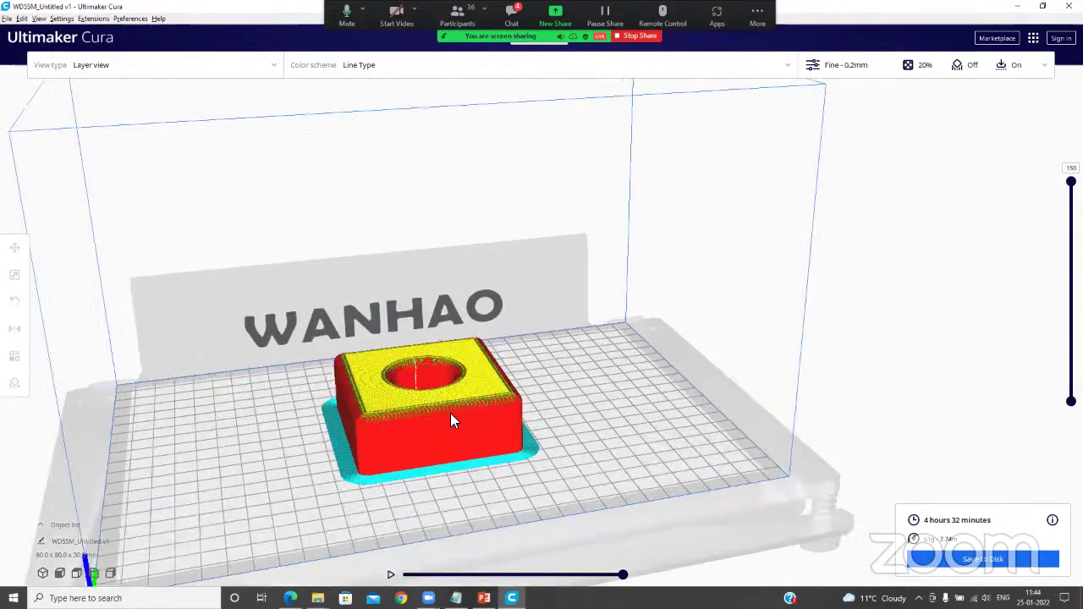
{"action": "right_click_drag", "start_coordinate": [694, 428], "coordinate": [784, 372]}
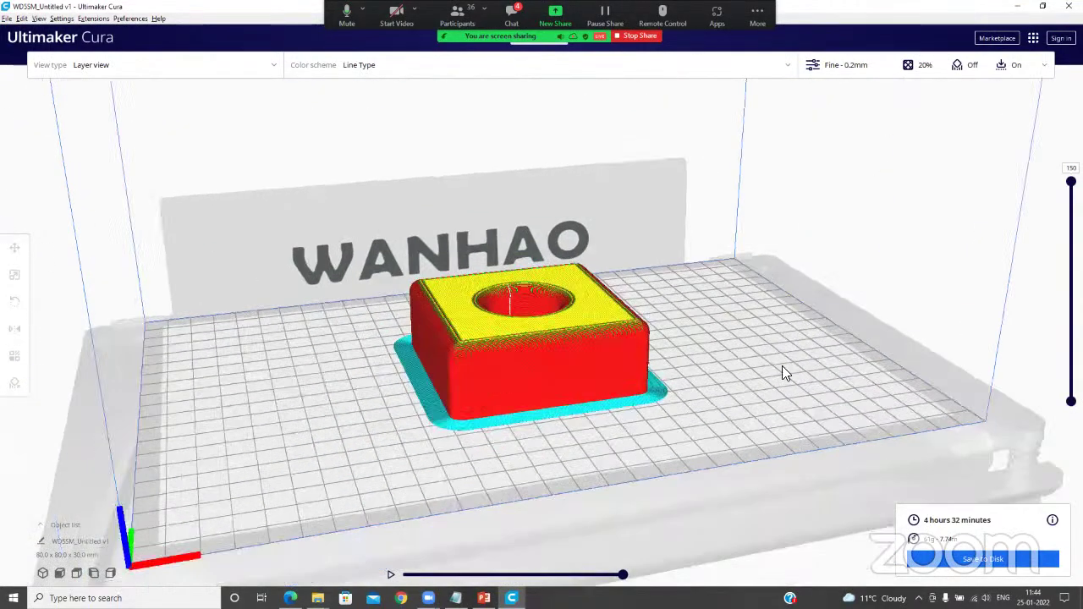
{"action": "scroll", "coordinate": [585, 380], "scroll_direction": "up", "scroll_amount": 10}
{"action": "scroll", "coordinate": [597, 414], "scroll_direction": "down", "scroll_amount": 5}
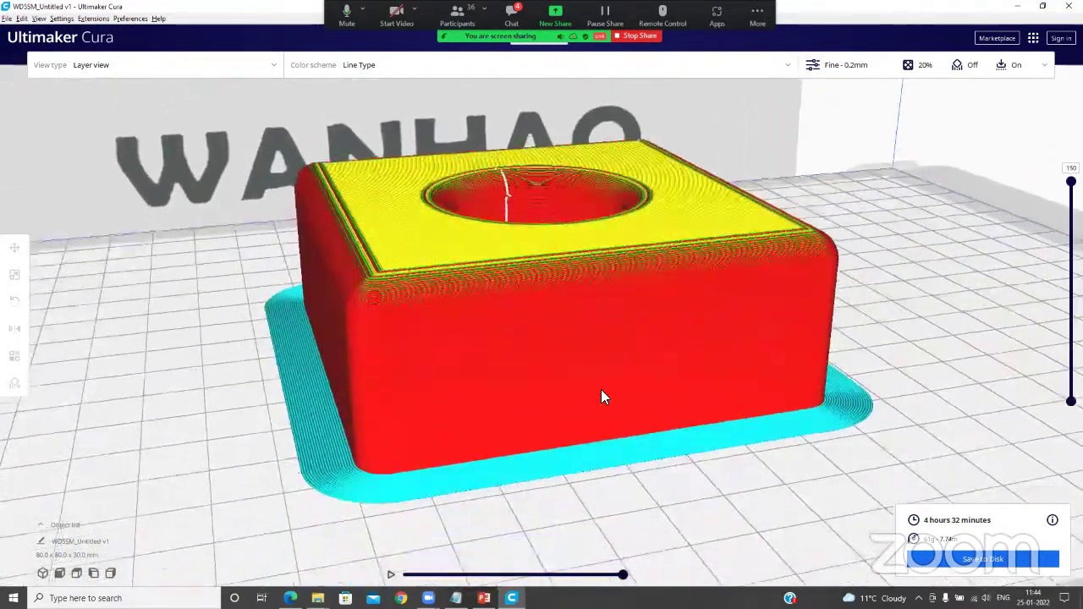
{"action": "scroll", "coordinate": [600, 394], "scroll_direction": "up", "scroll_amount": 4}
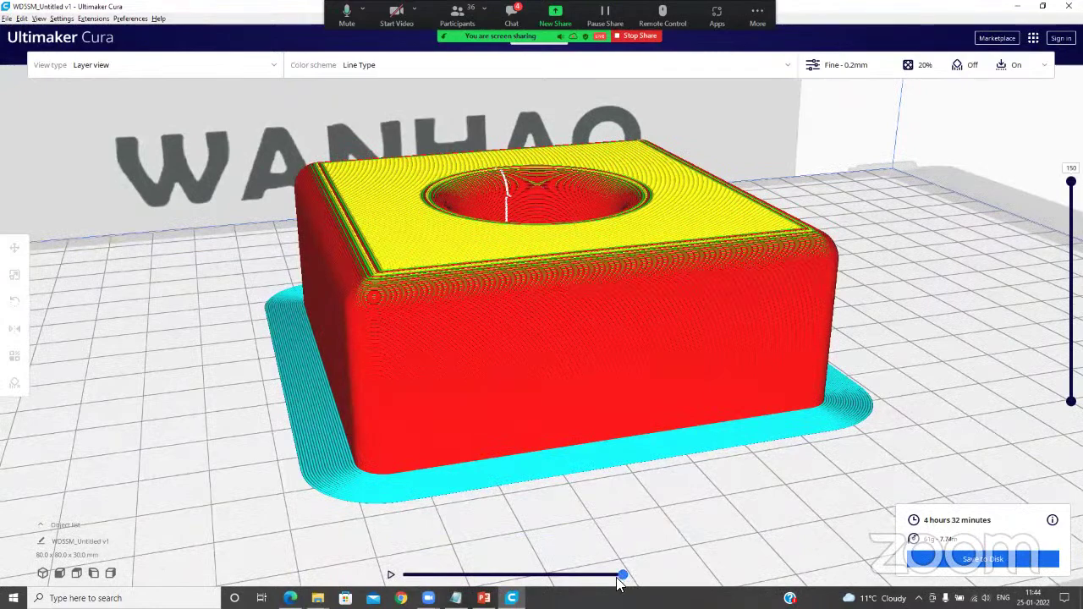
Play back the nozzle path of the block's top layer, stop it and advance the path to its end
{"action": "mouse_move", "coordinate": [620, 580]}
{"action": "left_mouse_down"}
{"action": "mouse_move", "coordinate": [582, 580]}
{"action": "mouse_move", "coordinate": [624, 580]}
{"action": "left_mouse_up"}
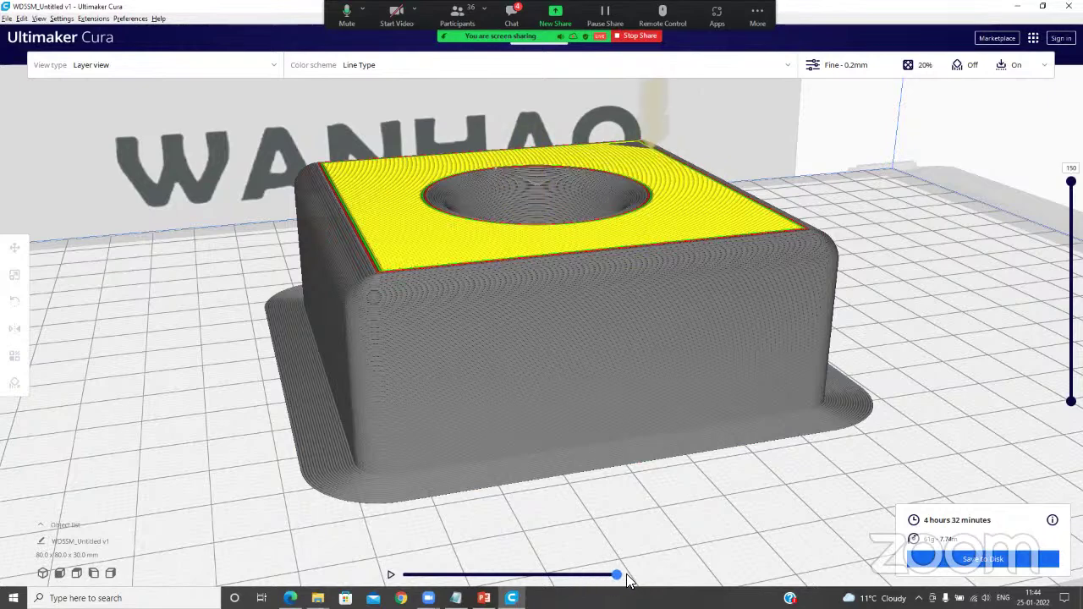
{"action": "left_click", "coordinate": [393, 576]}
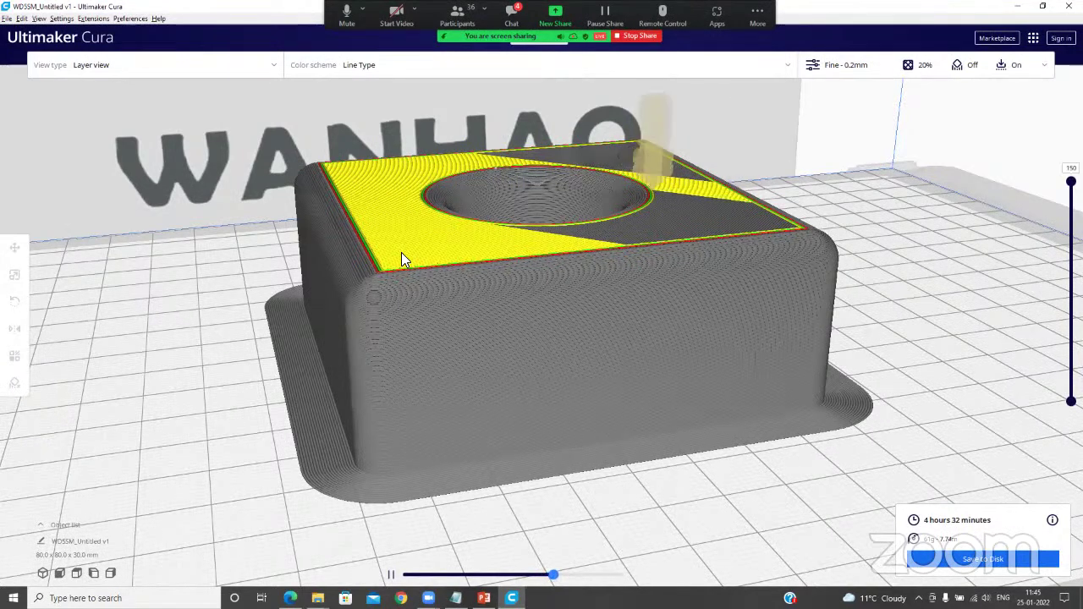
{"action": "left_click", "coordinate": [391, 575]}
{"action": "left_click_drag", "start_coordinate": [584, 580], "coordinate": [676, 577]}
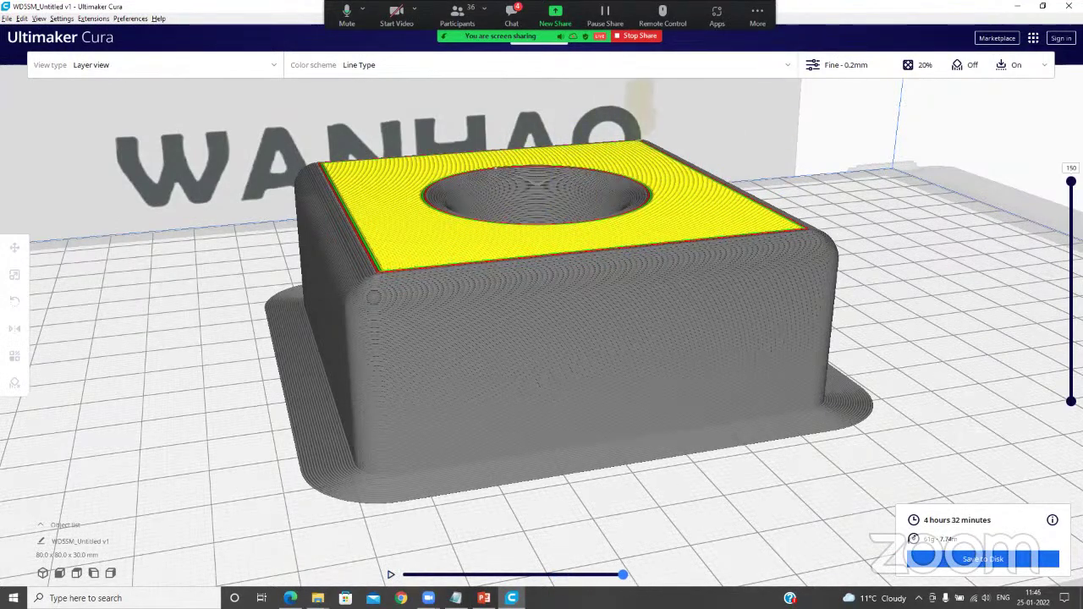
{"action": "key", "text": "Up"}
{"action": "key", "text": "Up"}
{"action": "key", "text": "Up"}
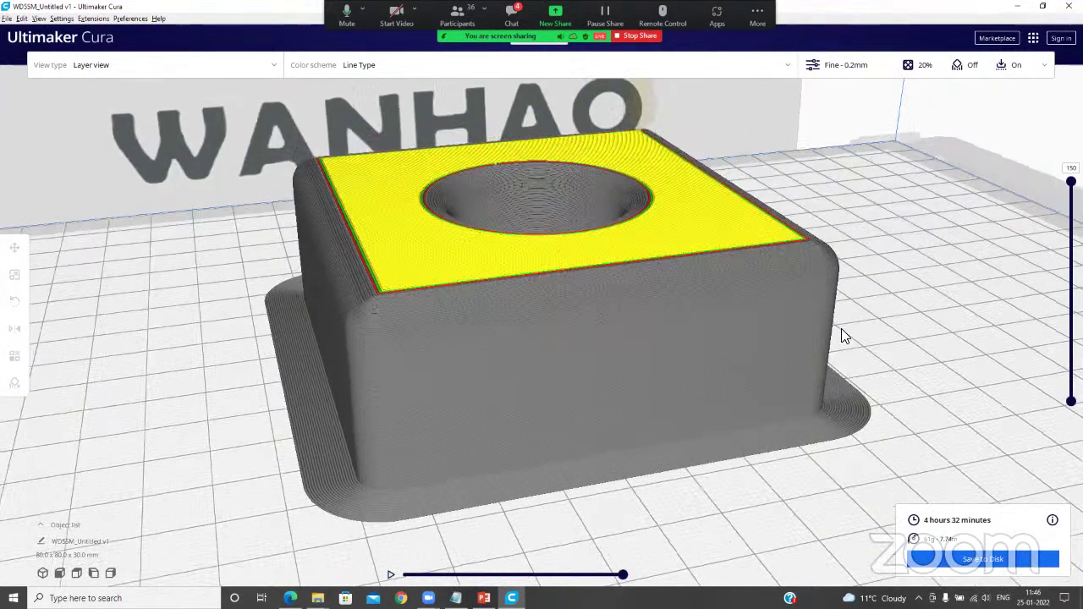
Lower the displayed layer to 108 to examine the infill pattern around the hole
{"action": "scroll", "coordinate": [841, 334], "scroll_direction": "up", "scroll_amount": 3}
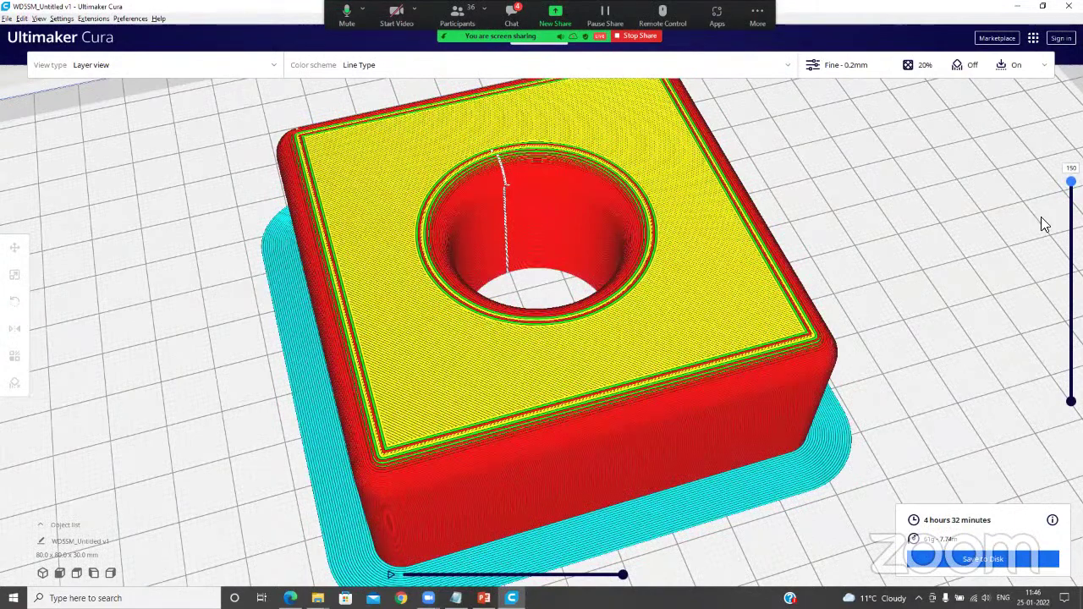
{"action": "scroll", "coordinate": [747, 401], "scroll_direction": "up", "scroll_amount": 3}
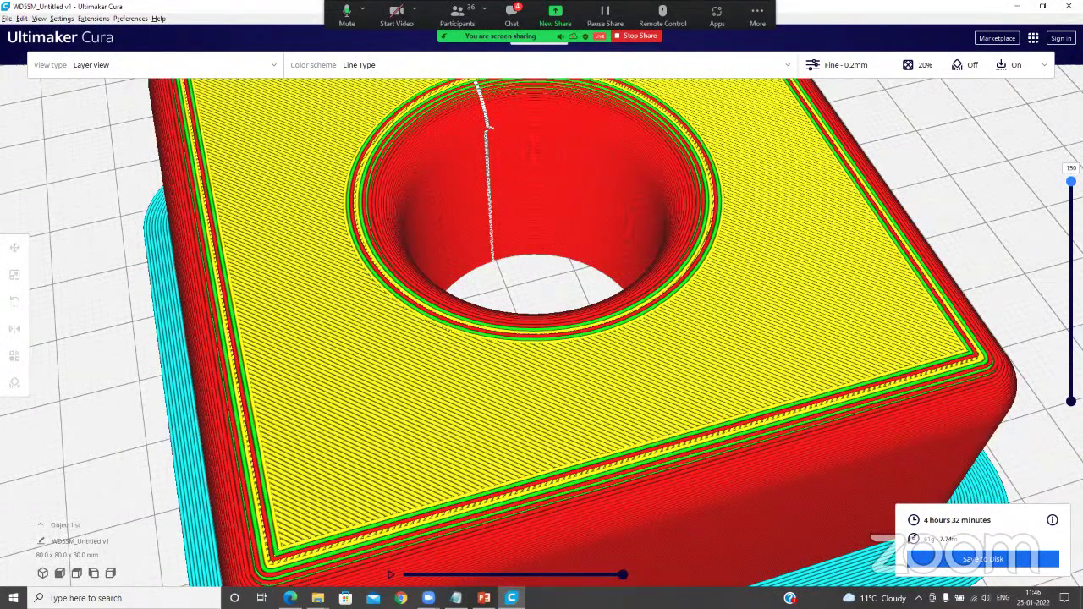
{"action": "key", "text": "Down"}
{"action": "key", "text": "Down"}
{"action": "key", "text": "Down"}
{"action": "key", "text": "Down"}
{"action": "key", "text": "Down"}
{"action": "key", "text": "Down"}
{"action": "key", "text": "Down"}
{"action": "key", "text": "Down"}
{"action": "key", "text": "Down"}
{"action": "key", "text": "Down"}
{"action": "key", "text": "Down"}
{"action": "key", "text": "Down"}
{"action": "key", "text": "Down"}
{"action": "key", "text": "Down"}
{"action": "key", "text": "Down"}
{"action": "key", "text": "Down"}
{"action": "key", "text": "Down"}
{"action": "key", "text": "Down"}
{"action": "key", "text": "Down"}
{"action": "key", "text": "Down"}
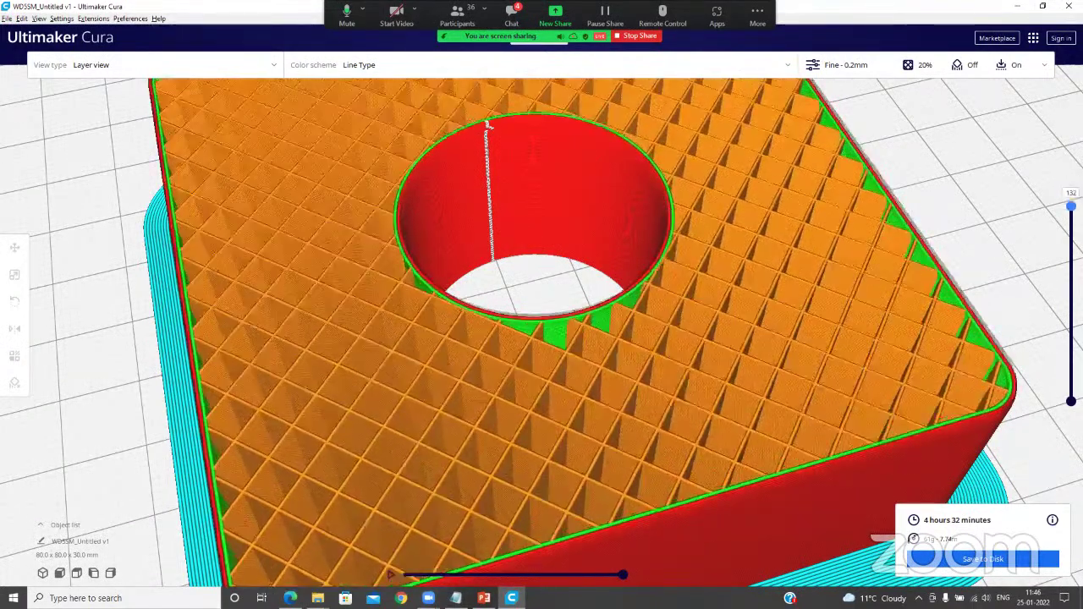
{"action": "key", "text": "Down"}
{"action": "key", "text": "Down"}
{"action": "key", "text": "Down"}
{"action": "key", "text": "Down"}
{"action": "key", "text": "Down"}
{"action": "key", "text": "Down"}
{"action": "key", "text": "Down"}
{"action": "key", "text": "Down"}
{"action": "key", "text": "Down"}
{"action": "key", "text": "Down"}
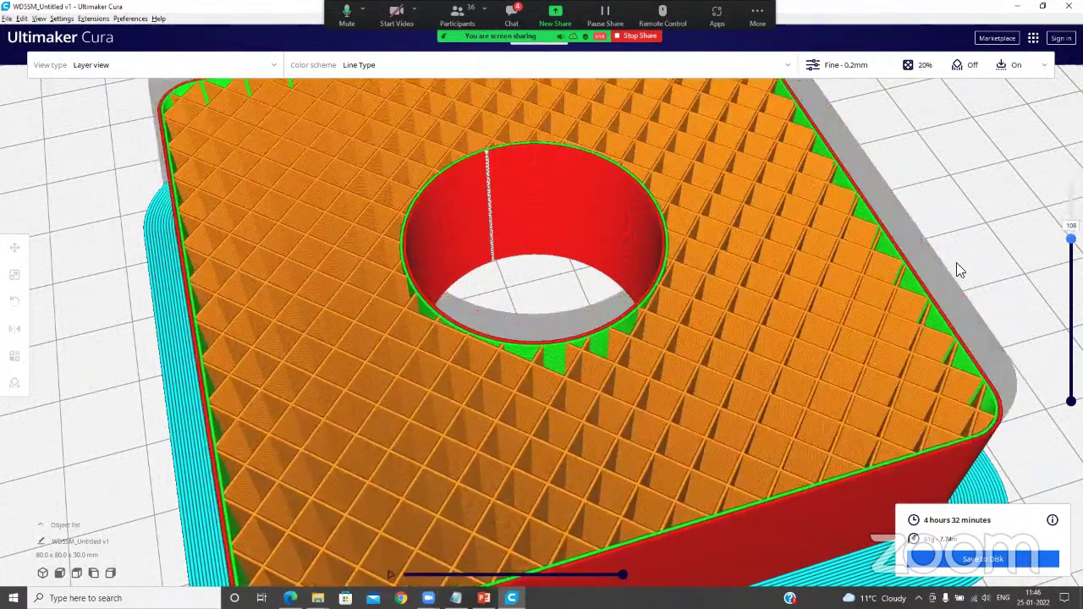
Scrub down through the lower layers and back up to layer 104, examining the infill grid from several angles
{"action": "right_click_drag", "start_coordinate": [885, 274], "coordinate": [844, 336]}
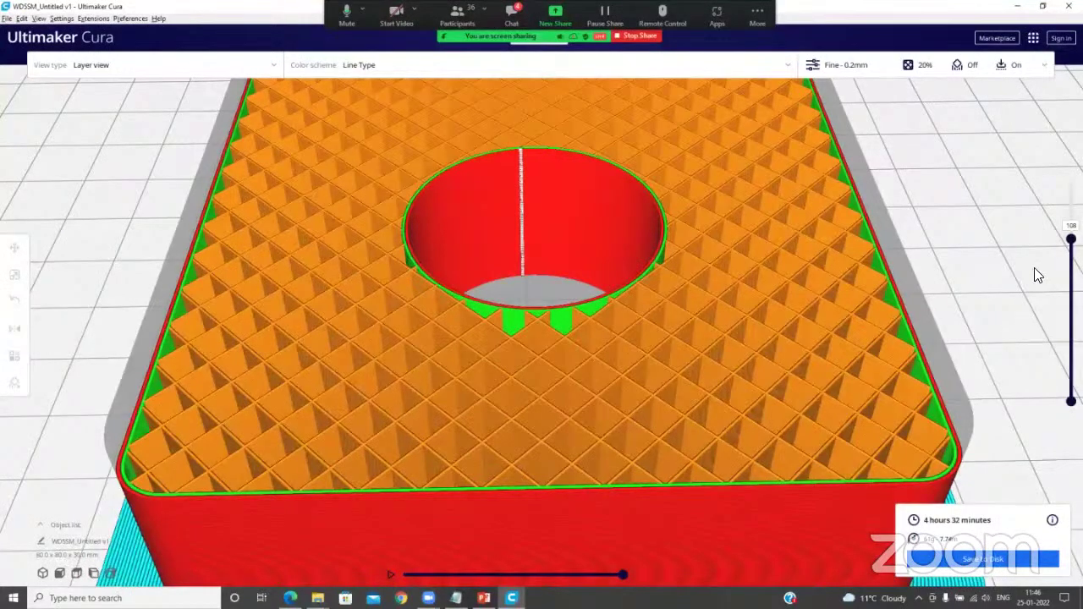
{"action": "left_click_drag", "start_coordinate": [1069, 240], "coordinate": [1055, 351]}
{"action": "left_click_drag", "start_coordinate": [1069, 355], "coordinate": [1068, 245]}
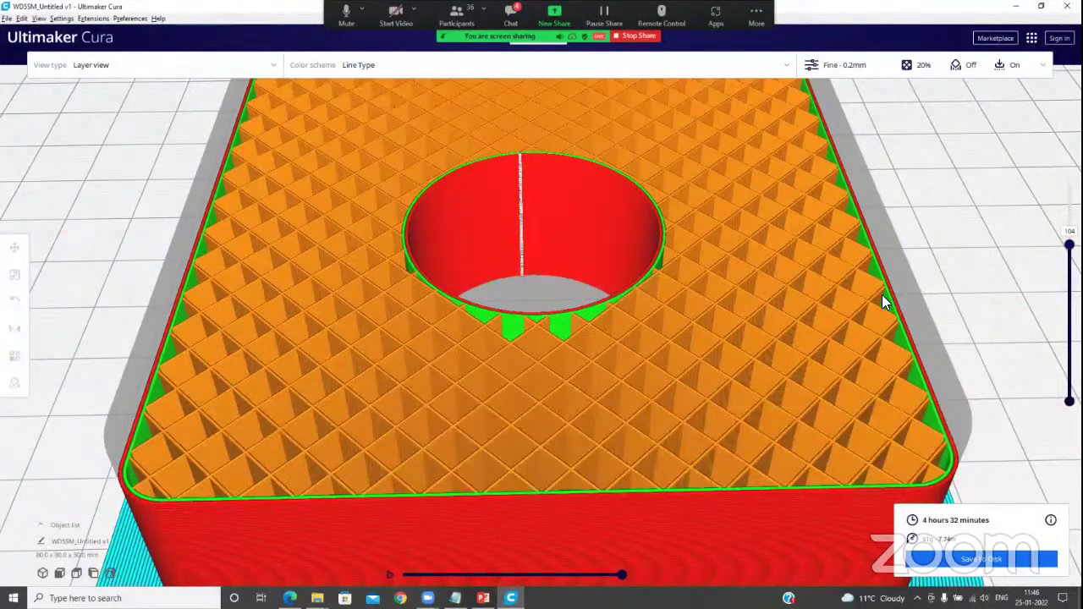
{"action": "right_click_drag", "start_coordinate": [882, 302], "coordinate": [729, 338]}
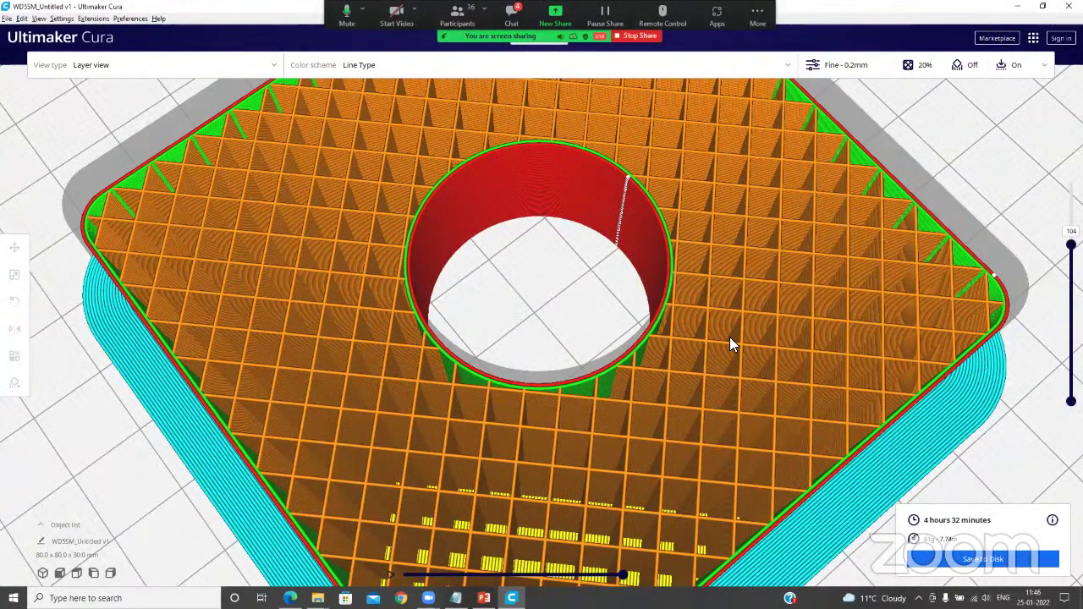
{"action": "scroll", "coordinate": [731, 336], "scroll_direction": "up", "scroll_amount": 1}
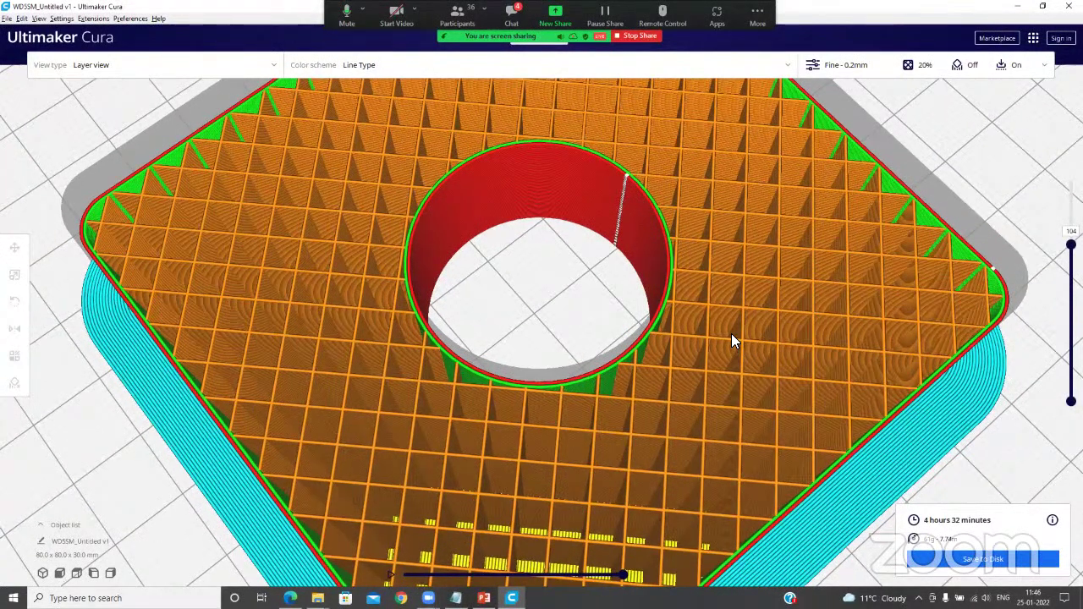
{"action": "right_click_drag", "start_coordinate": [731, 333], "coordinate": [731, 328]}
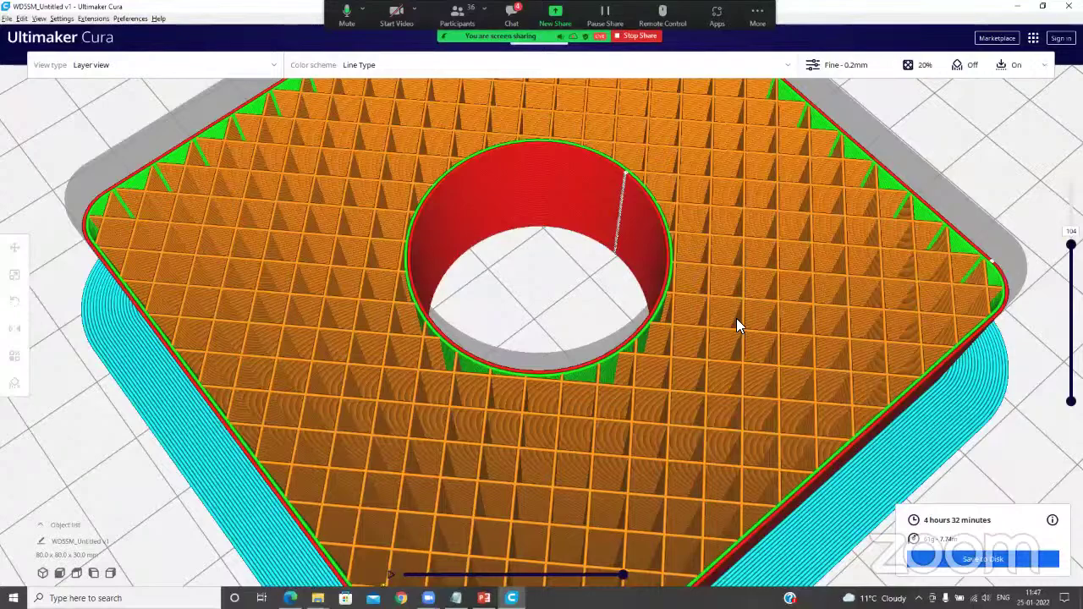
{"action": "right_click_drag", "start_coordinate": [736, 321], "coordinate": [969, 262]}
Raise the displayed layer back to 150 and view the complete sliced block with its brim
{"action": "key", "text": "Up"}
{"action": "key", "text": "Up"}
{"action": "key", "text": "Up"}
{"action": "key", "text": "Up"}
{"action": "key", "text": "Up"}
{"action": "key", "text": "Up"}
{"action": "key", "text": "Up"}
{"action": "key", "text": "Up"}
{"action": "key", "text": "Up"}
{"action": "key", "text": "Up"}
{"action": "key", "text": "Up"}
{"action": "key", "text": "Up"}
{"action": "key", "text": "Up"}
{"action": "key", "text": "Up"}
{"action": "key", "text": "Up"}
{"action": "key", "text": "Up"}
{"action": "key", "text": "Up"}
{"action": "key", "text": "Up"}
{"action": "key", "text": "Up"}
{"action": "key", "text": "Up"}
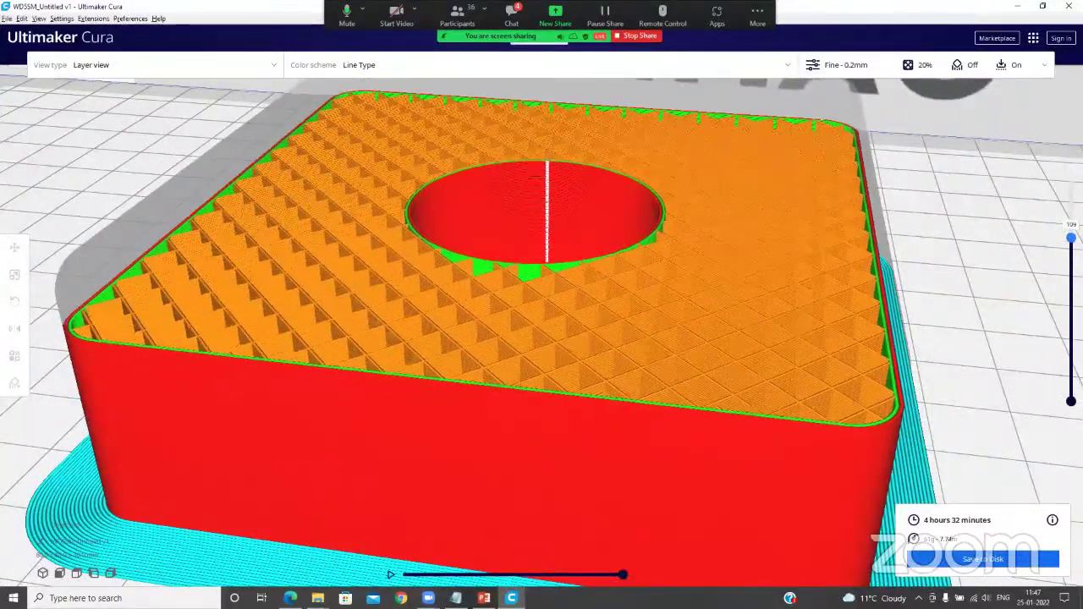
{"action": "scroll", "coordinate": [711, 330], "scroll_direction": "down", "scroll_amount": 10}
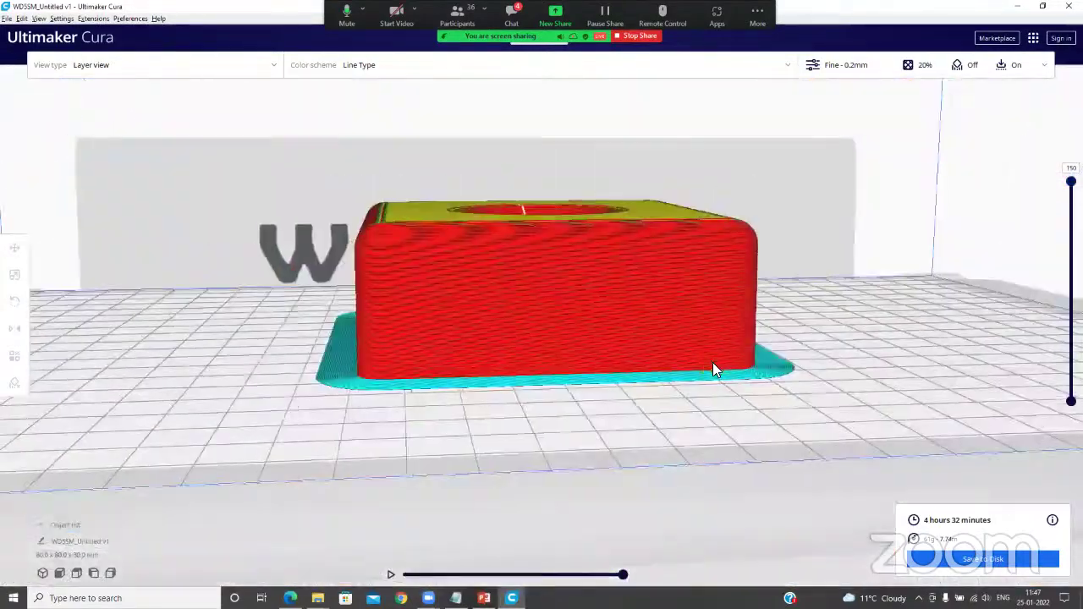
{"action": "right_click_drag", "start_coordinate": [712, 370], "coordinate": [737, 379]}
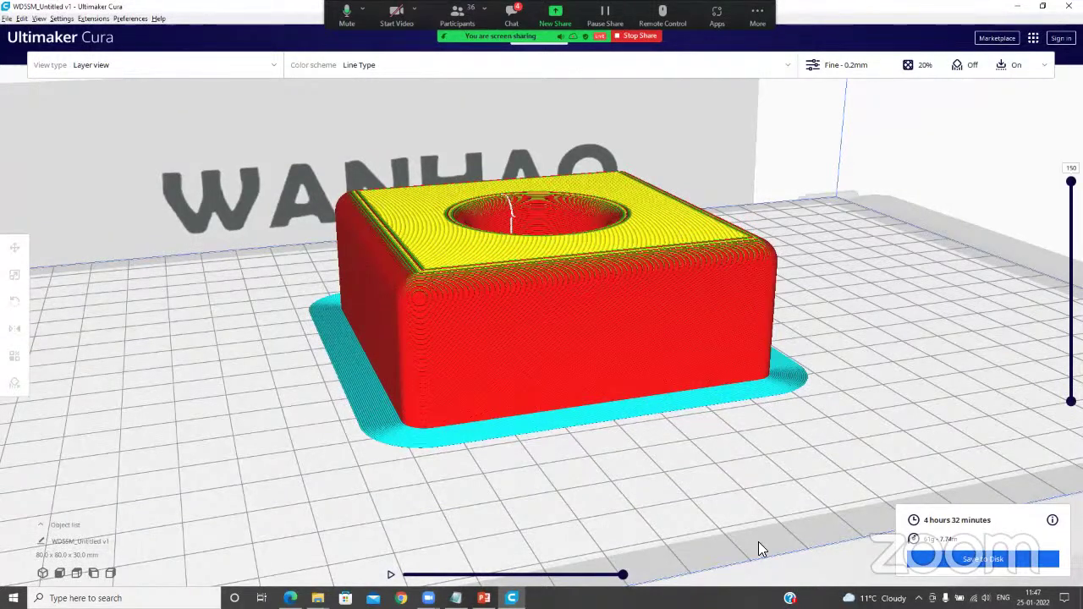
Return to the prepare view and tilt the block about its Y axis so it stands on one bottom edge
{"action": "key", "text": "super+Down"}
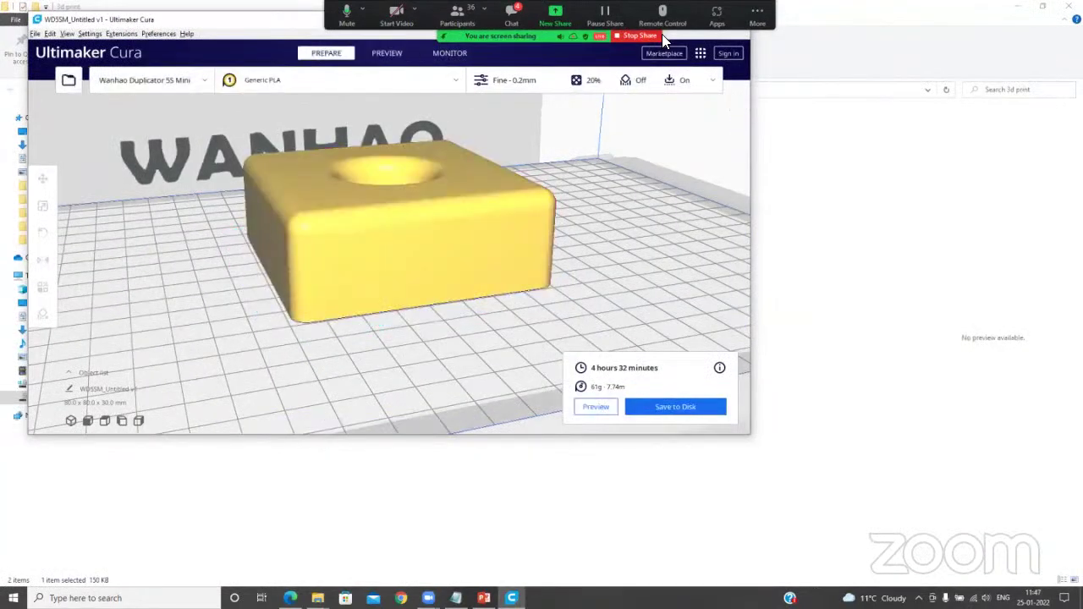
{"action": "left_click_drag", "start_coordinate": [282, 27], "coordinate": [306, 72]}
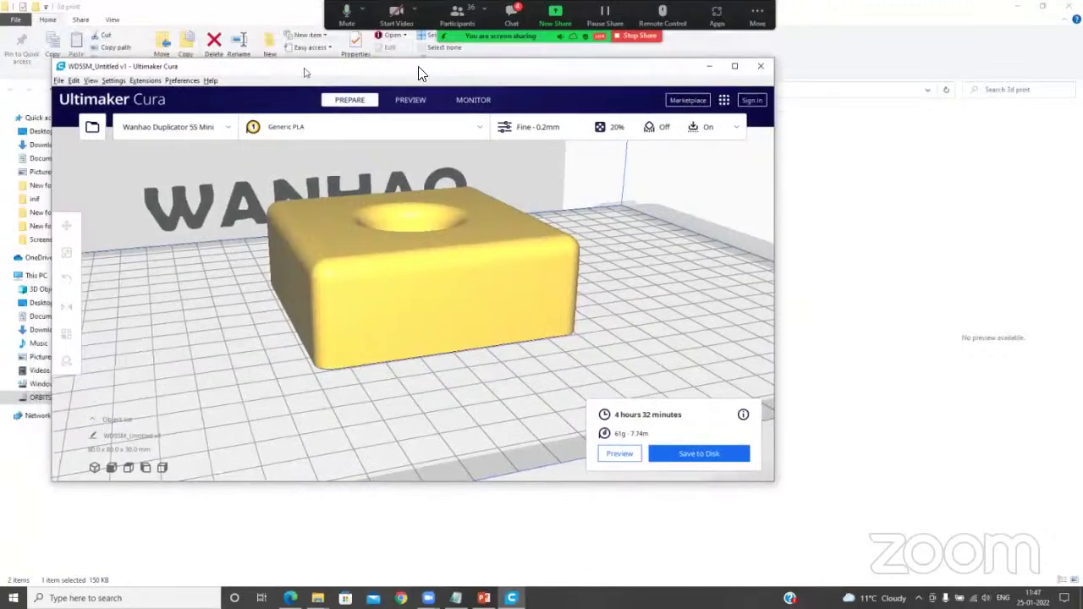
{"action": "left_click", "coordinate": [729, 68]}
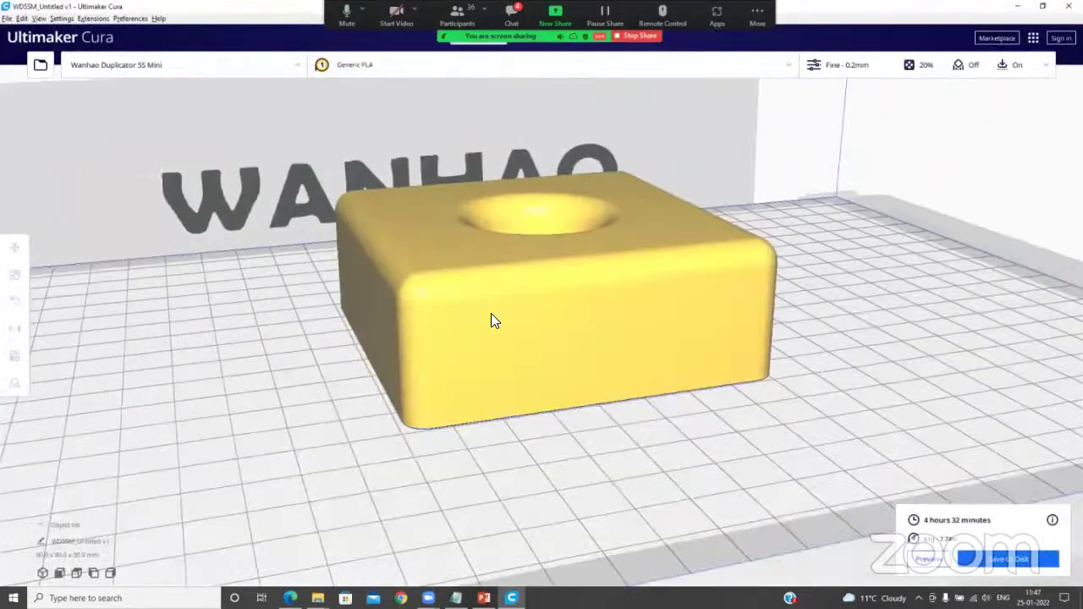
{"action": "left_click", "coordinate": [436, 338]}
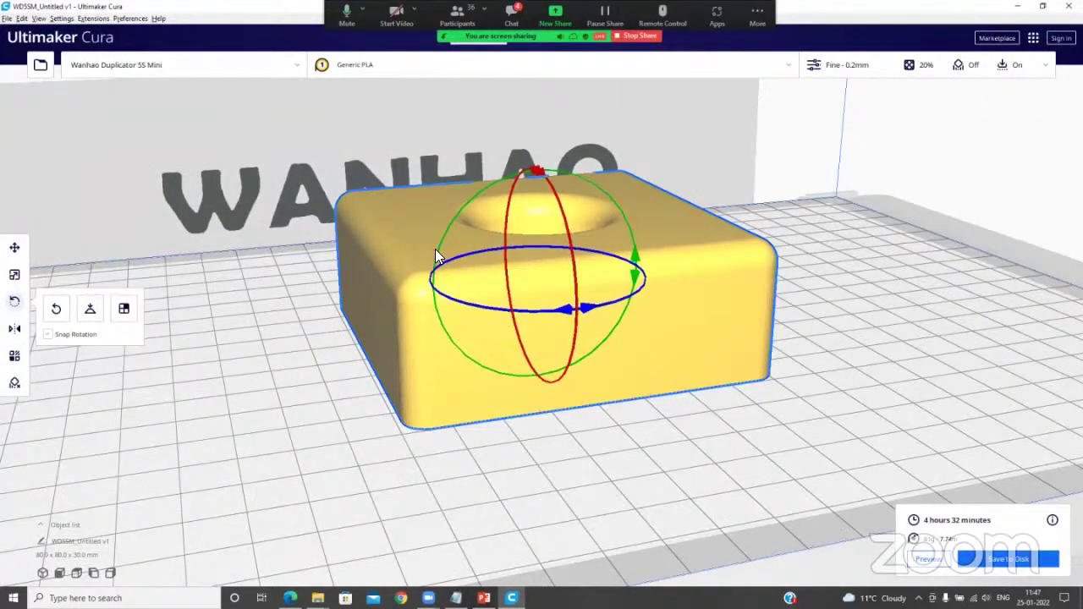
{"action": "left_click_drag", "start_coordinate": [446, 232], "coordinate": [478, 196]}
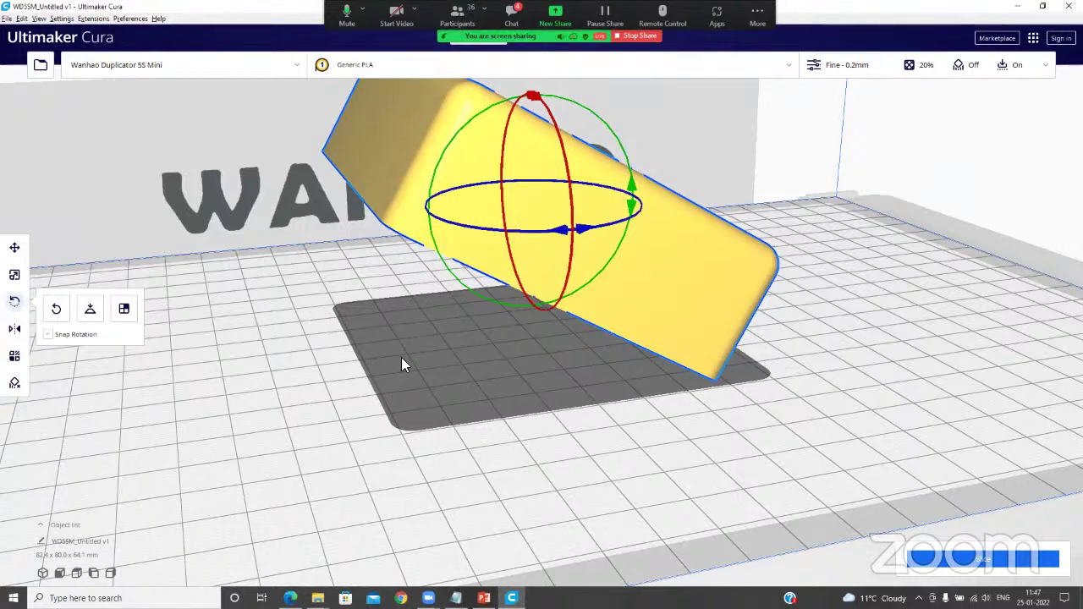
{"action": "left_click", "coordinate": [14, 248]}
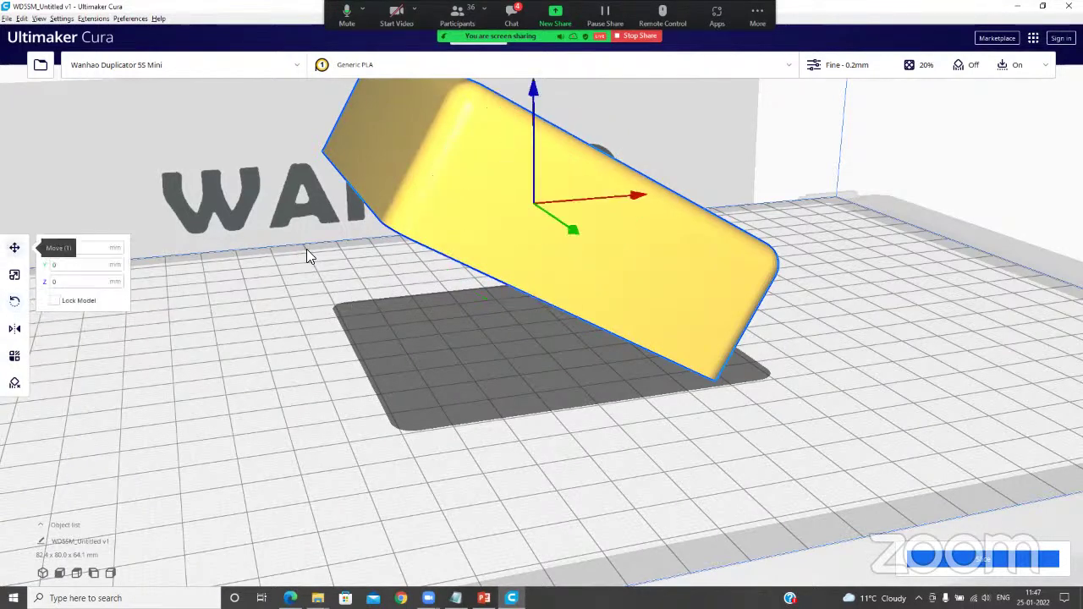
{"action": "left_click", "coordinate": [354, 282]}
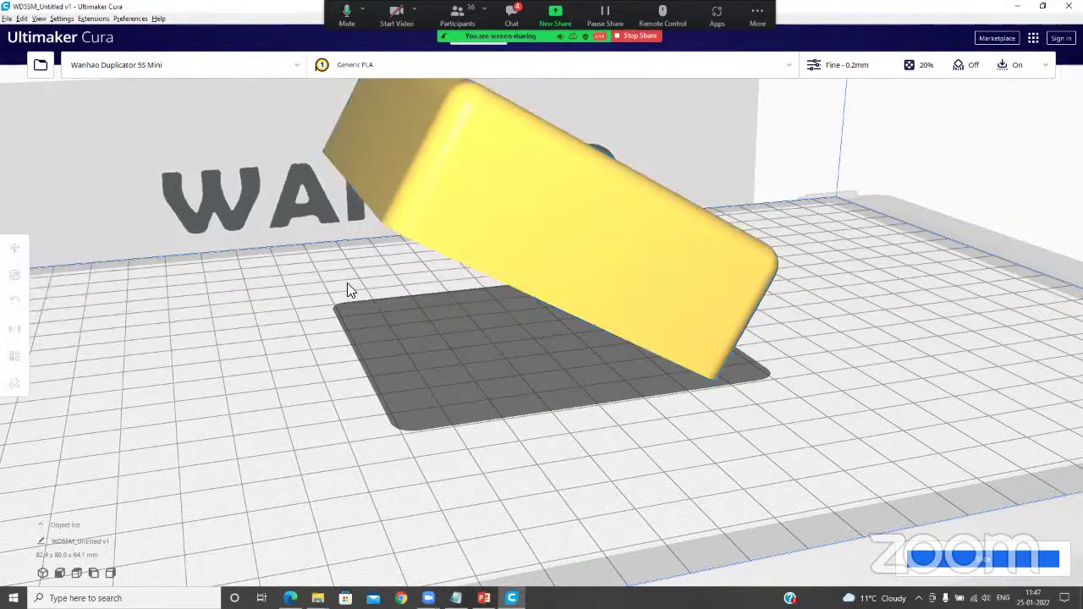
Check the overhanging underside of the tilted block, slice the model again and open its layer preview
{"action": "right_click_drag", "start_coordinate": [314, 332], "coordinate": [428, 312]}
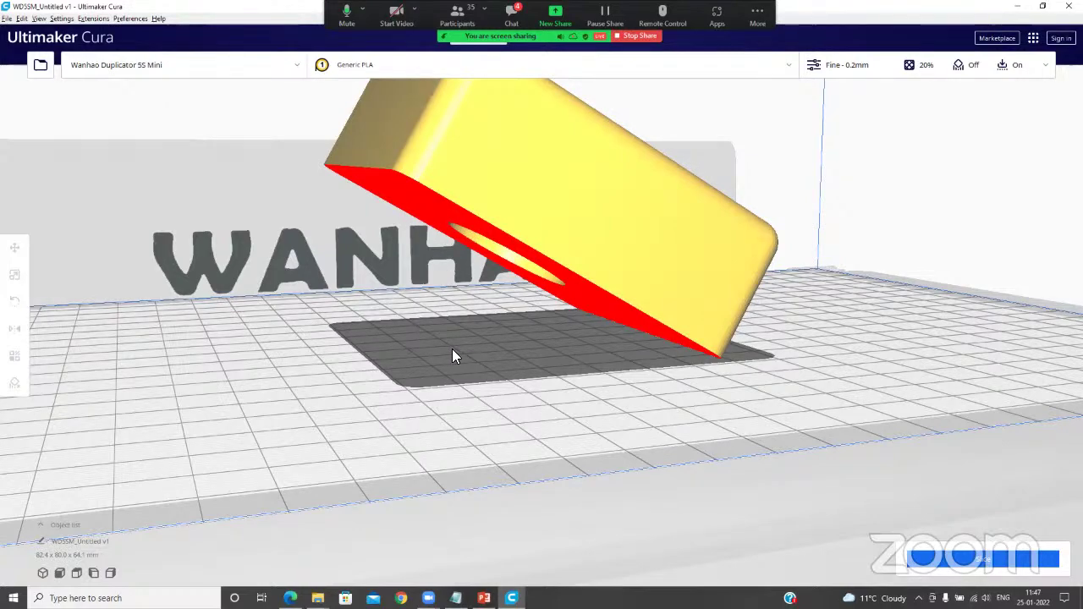
{"action": "right_click_drag", "start_coordinate": [452, 355], "coordinate": [418, 238]}
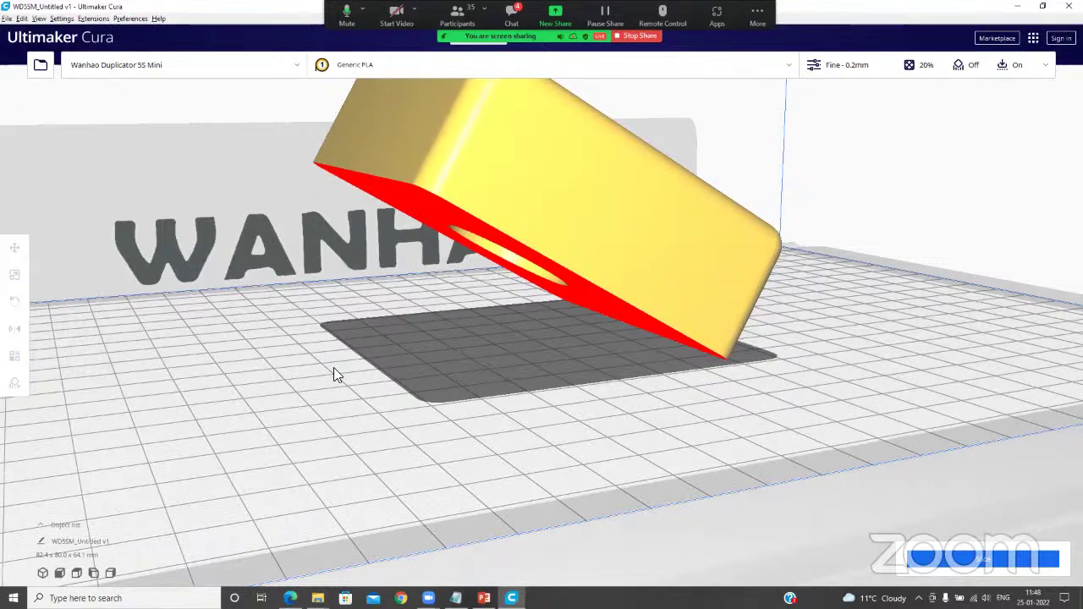
{"action": "left_click", "coordinate": [947, 558]}
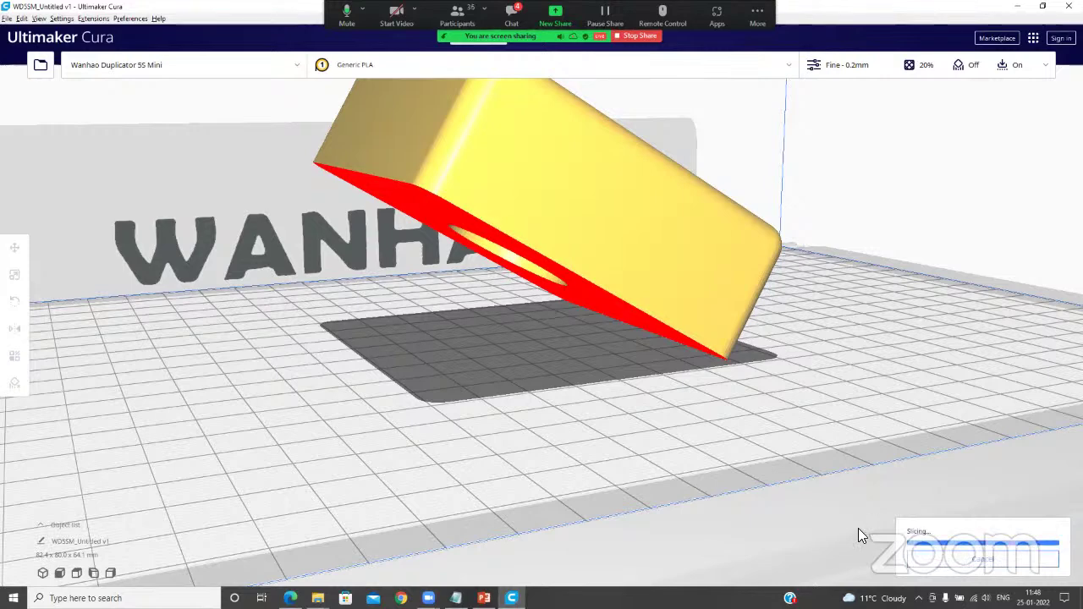
{"action": "left_click", "coordinate": [927, 560]}
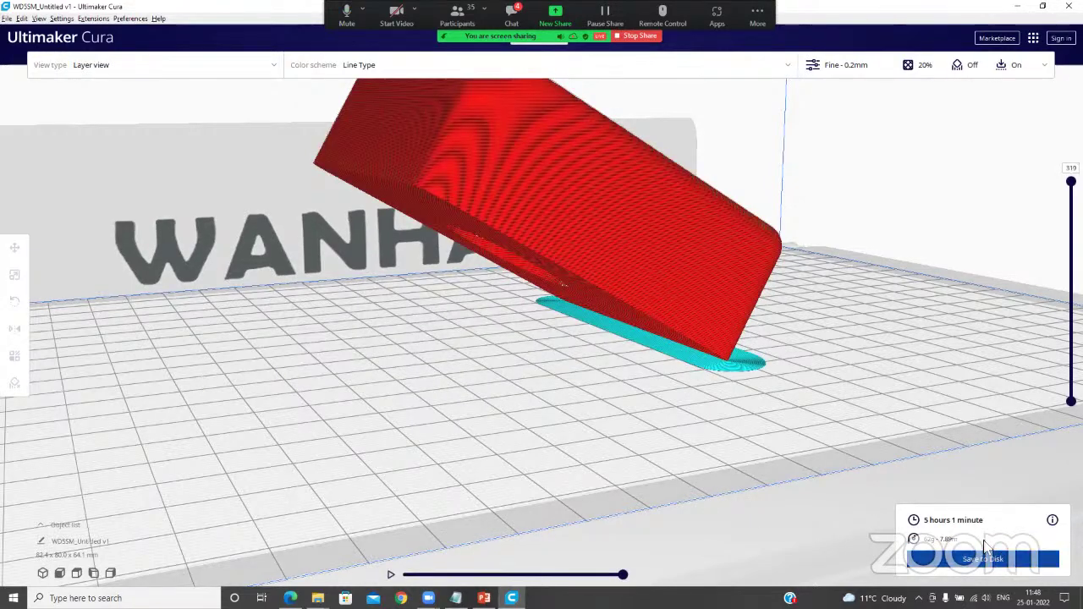
Switch the tilted block from the layer preview back to the prepare view in a maximized window
{"action": "double_click", "coordinate": [252, 10]}
{"action": "left_click", "coordinate": [303, 62]}
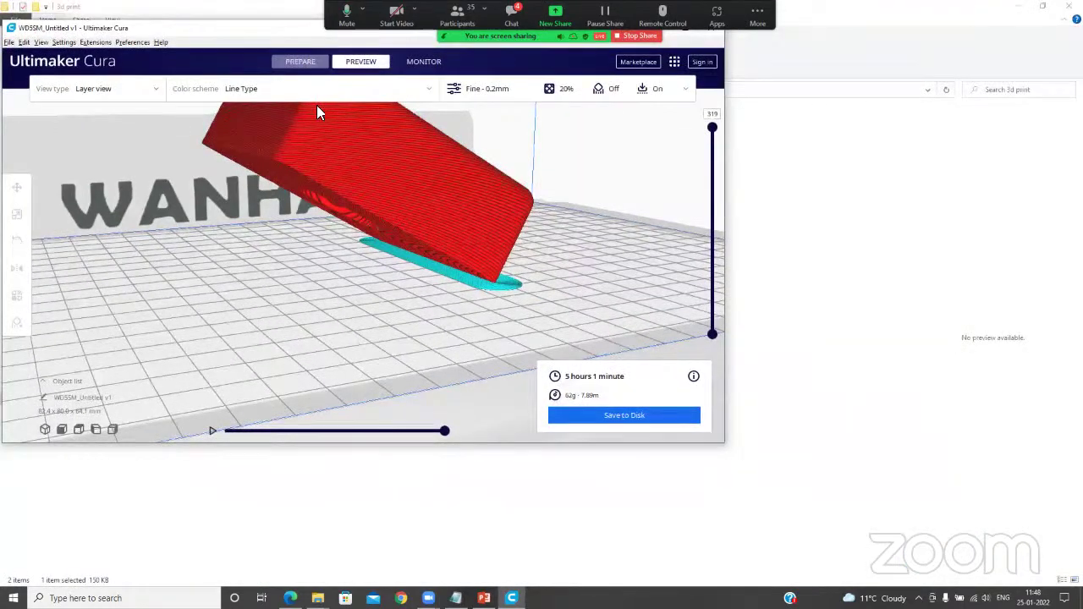
{"action": "double_click", "coordinate": [251, 28]}
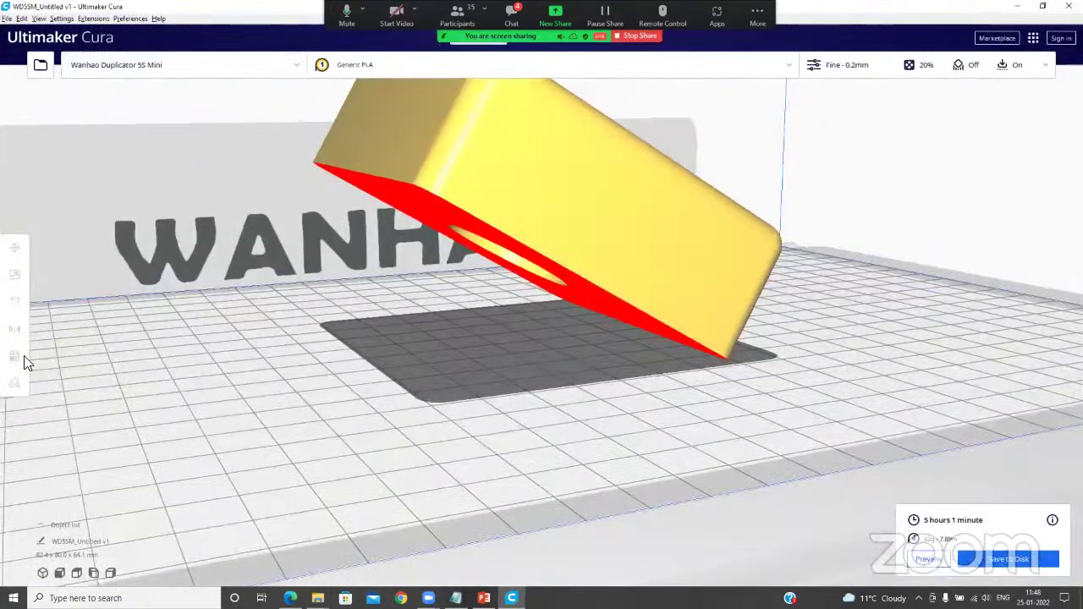
{"action": "left_click", "coordinate": [448, 196]}
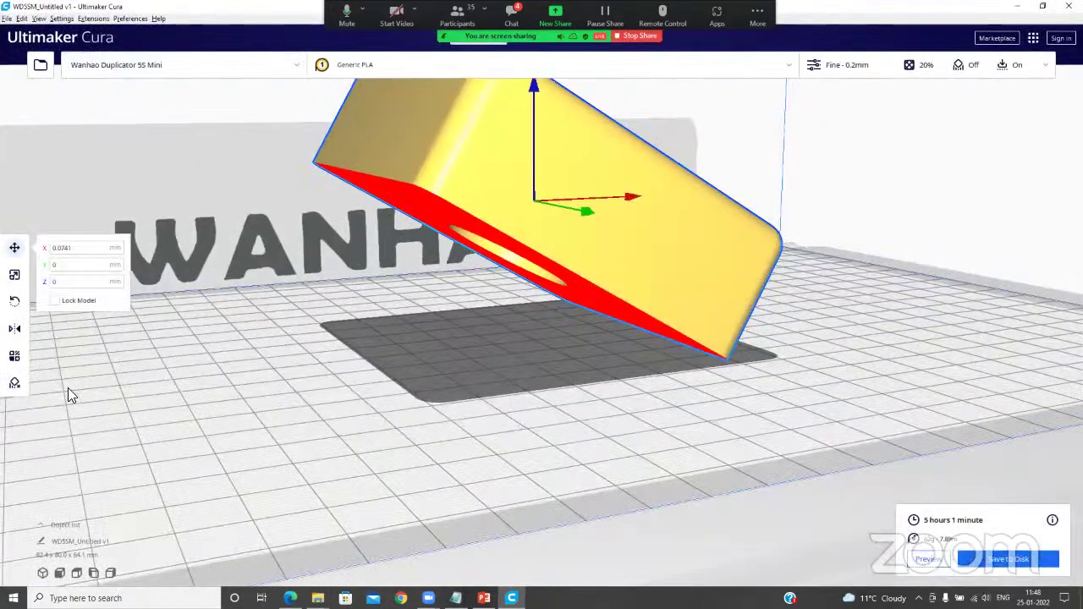
{"action": "left_click", "coordinate": [16, 384]}
{"action": "left_click", "coordinate": [16, 384]}
{"action": "left_click", "coordinate": [14, 385]}
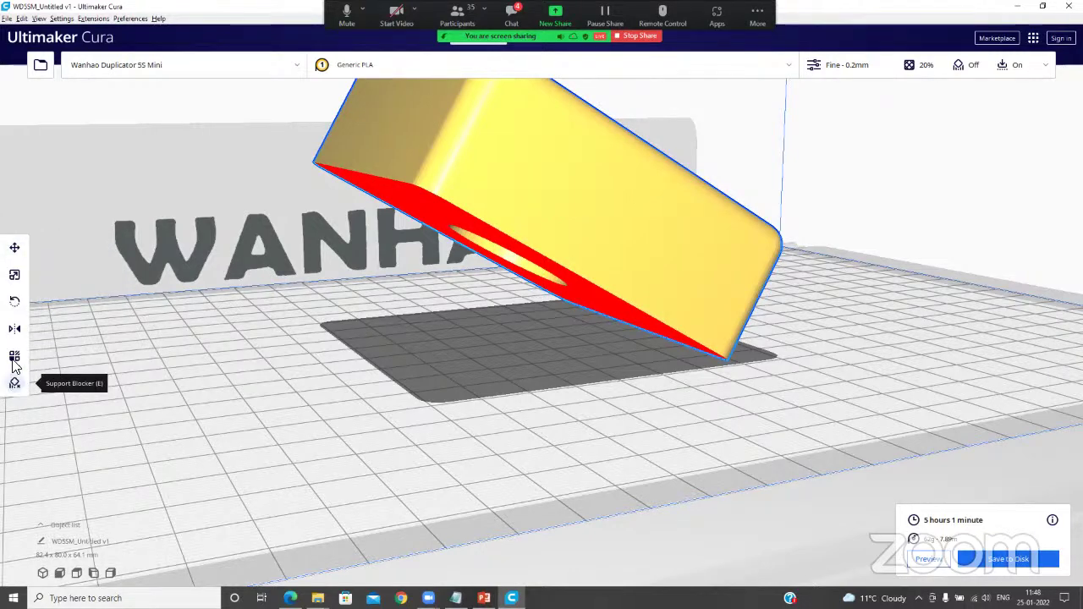
{"action": "left_click", "coordinate": [14, 384]}
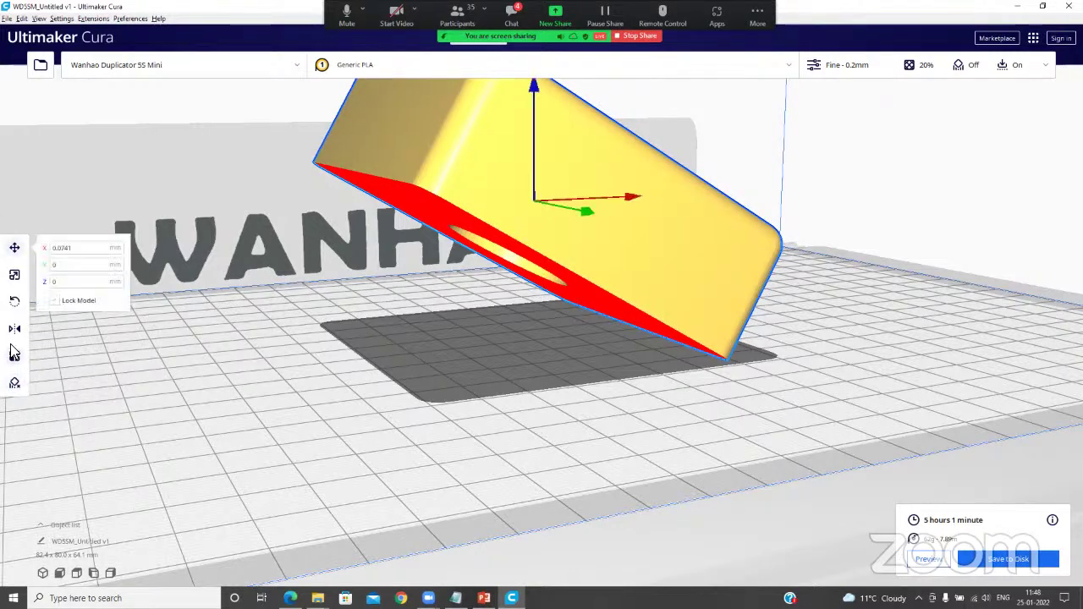
{"action": "left_click", "coordinate": [15, 301]}
{"action": "left_click", "coordinate": [14, 329]}
{"action": "left_click", "coordinate": [15, 276]}
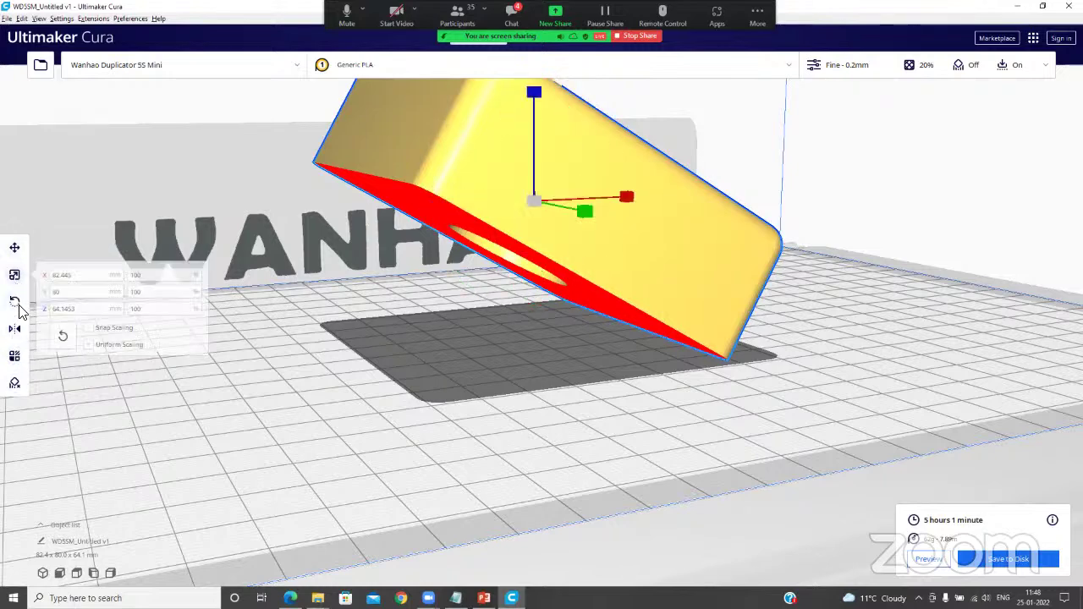
{"action": "left_click", "coordinate": [15, 383]}
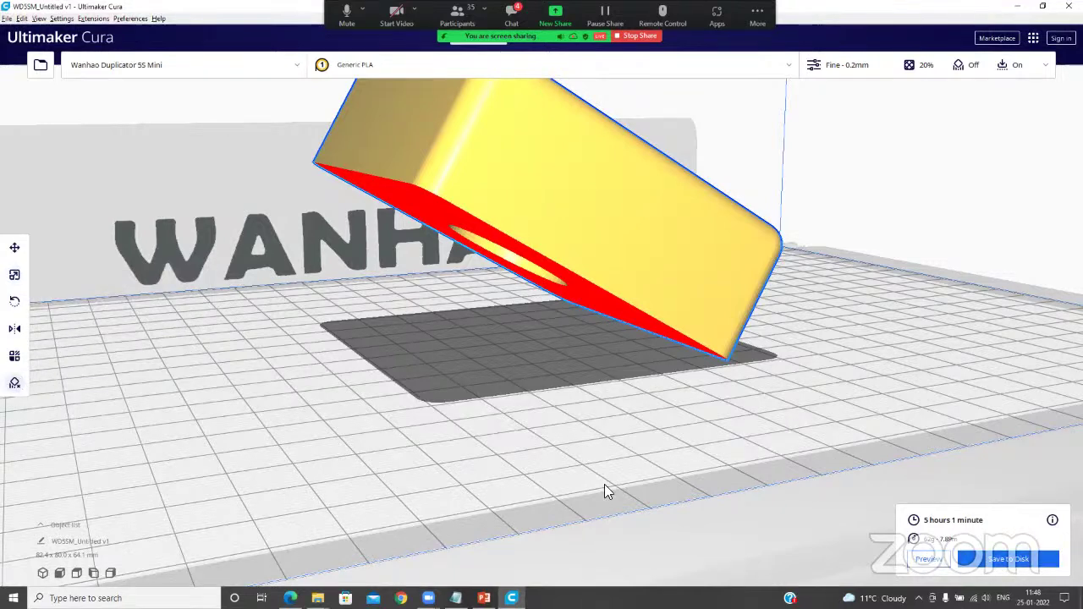
Enable Generate Support in the print settings and locate the Support Overhang Angle setting
{"action": "key", "text": "super+Down"}
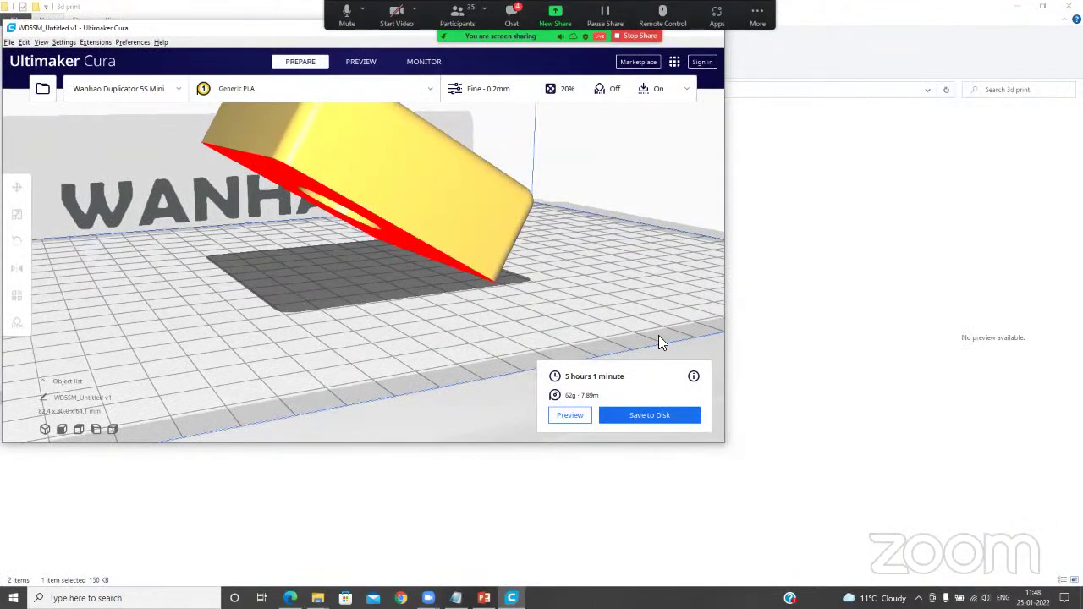
{"action": "left_click", "coordinate": [580, 100]}
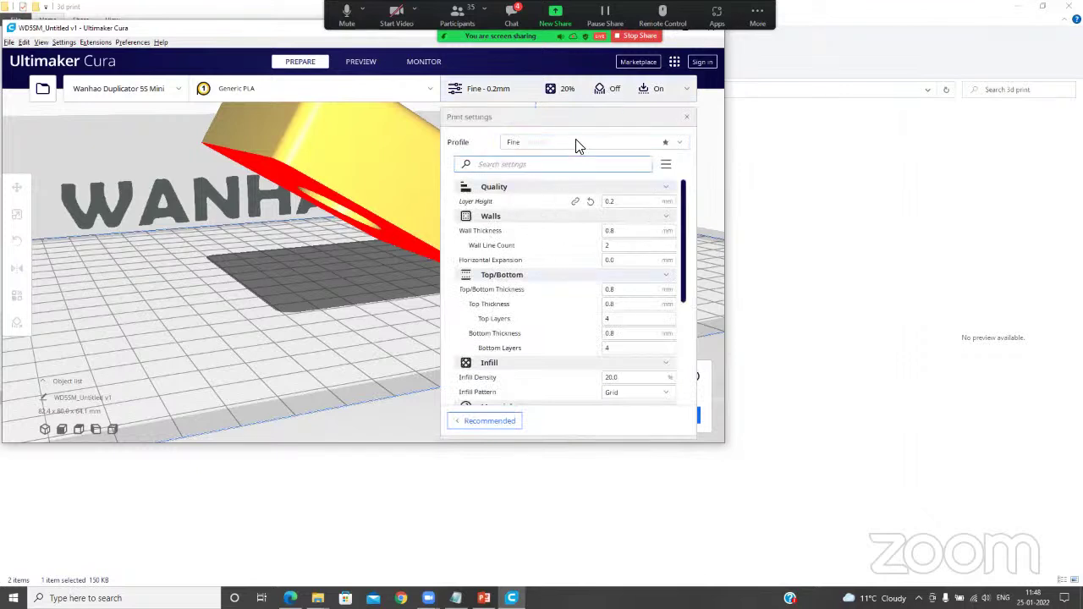
{"action": "left_click_drag", "start_coordinate": [688, 285], "coordinate": [683, 387]}
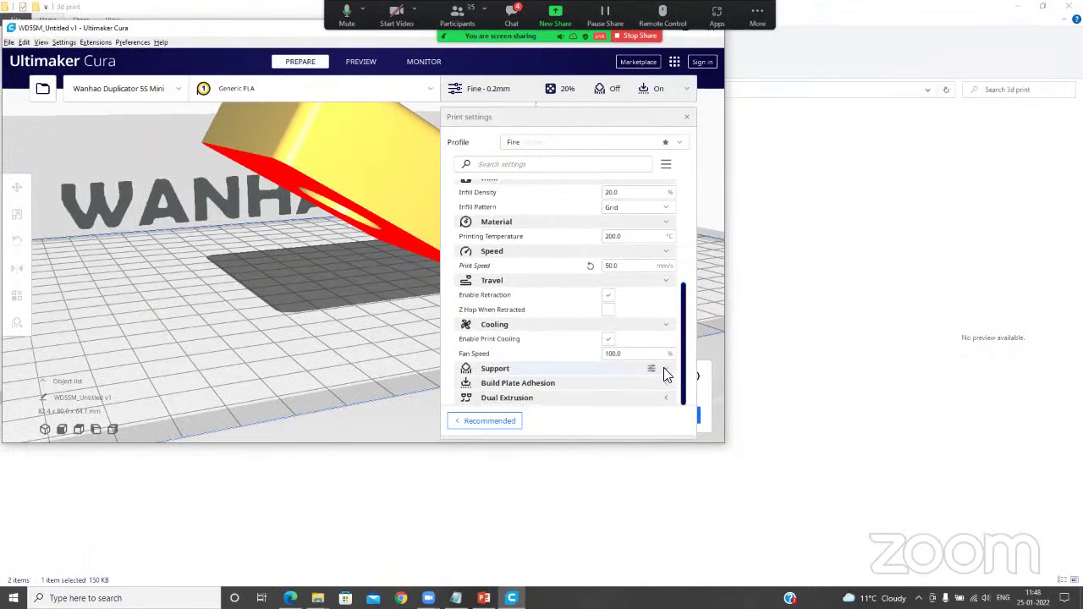
{"action": "left_click", "coordinate": [664, 369]}
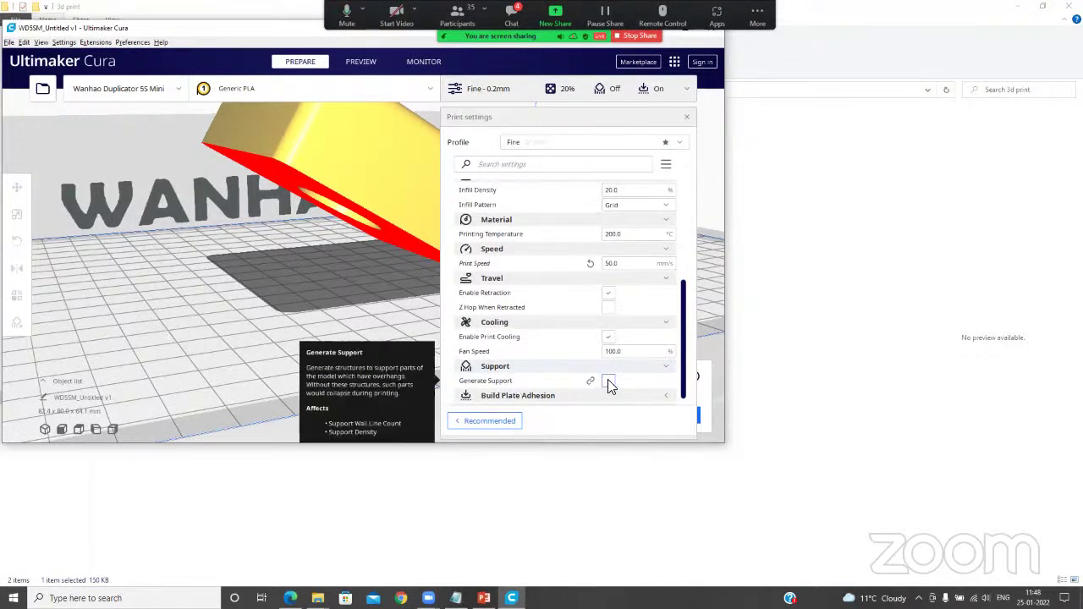
{"action": "left_click", "coordinate": [608, 380]}
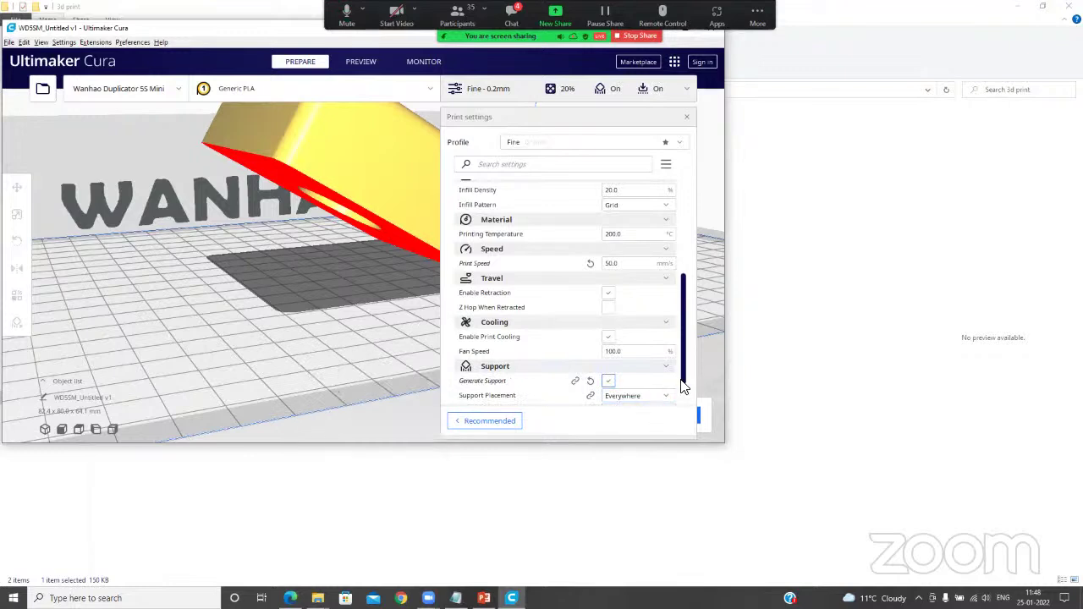
{"action": "scroll", "coordinate": [683, 387], "scroll_direction": "down", "scroll_amount": 1}
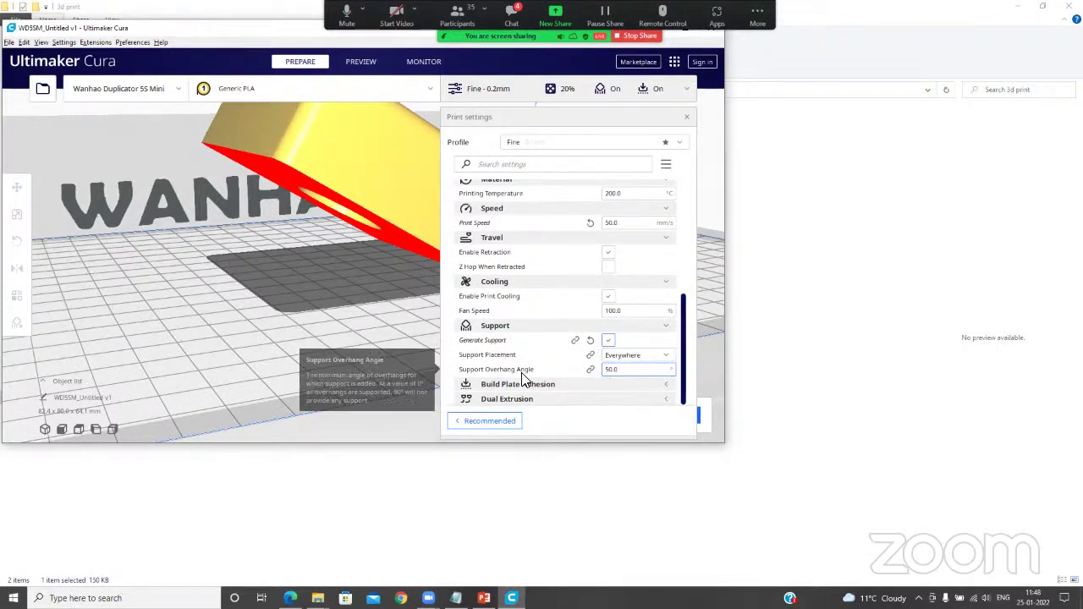
{"action": "left_click", "coordinate": [630, 369]}
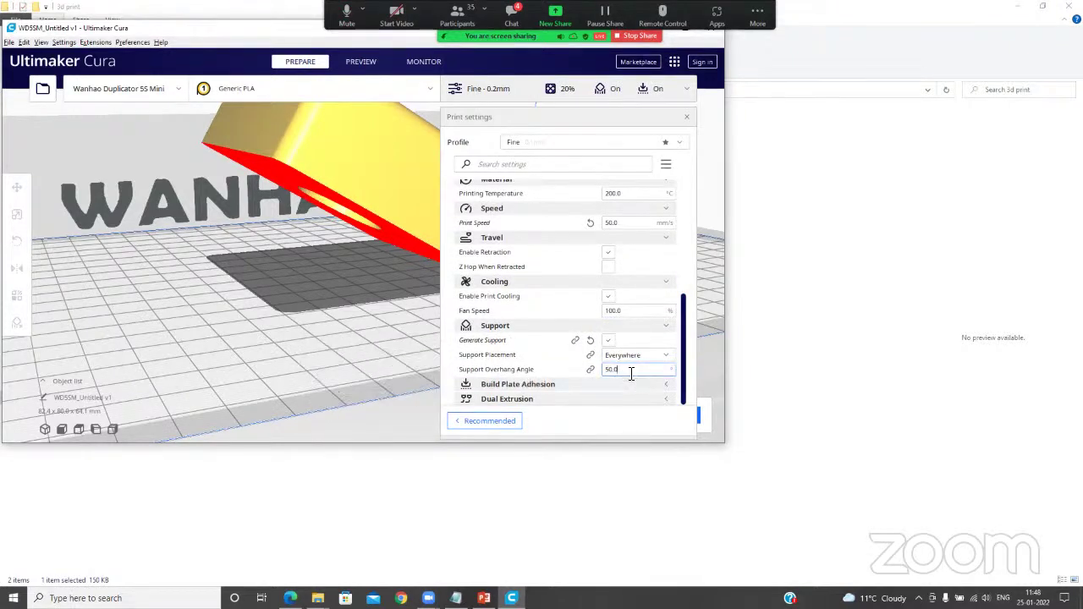
Maximize the window, close the print settings, slice the tilted block with supports and examine them in the layer preview
{"action": "double_click", "coordinate": [256, 30]}
{"action": "left_click", "coordinate": [714, 510]}
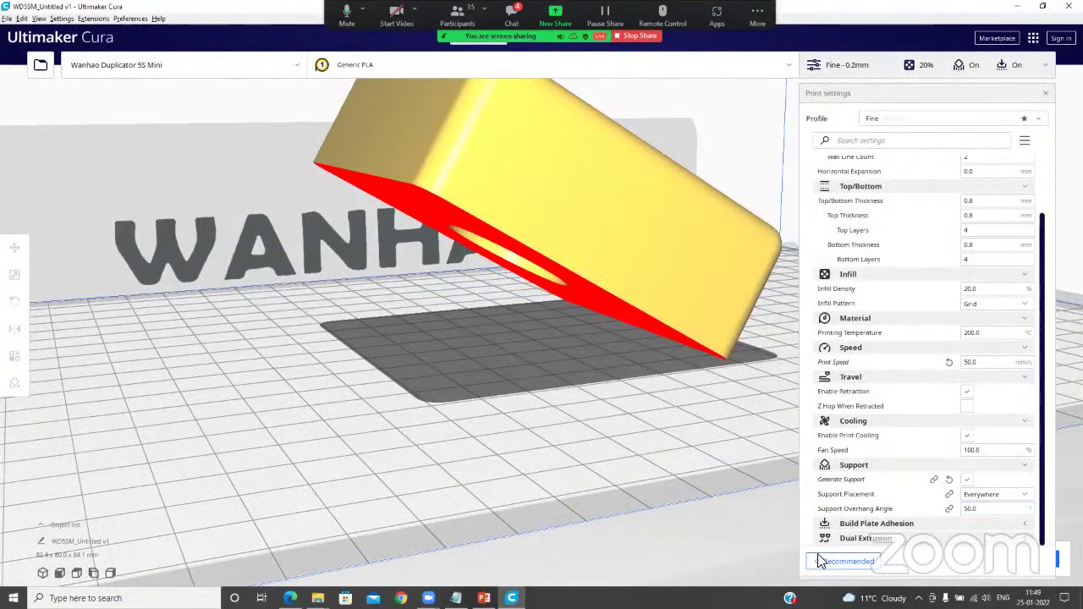
{"action": "left_click", "coordinate": [1022, 523]}
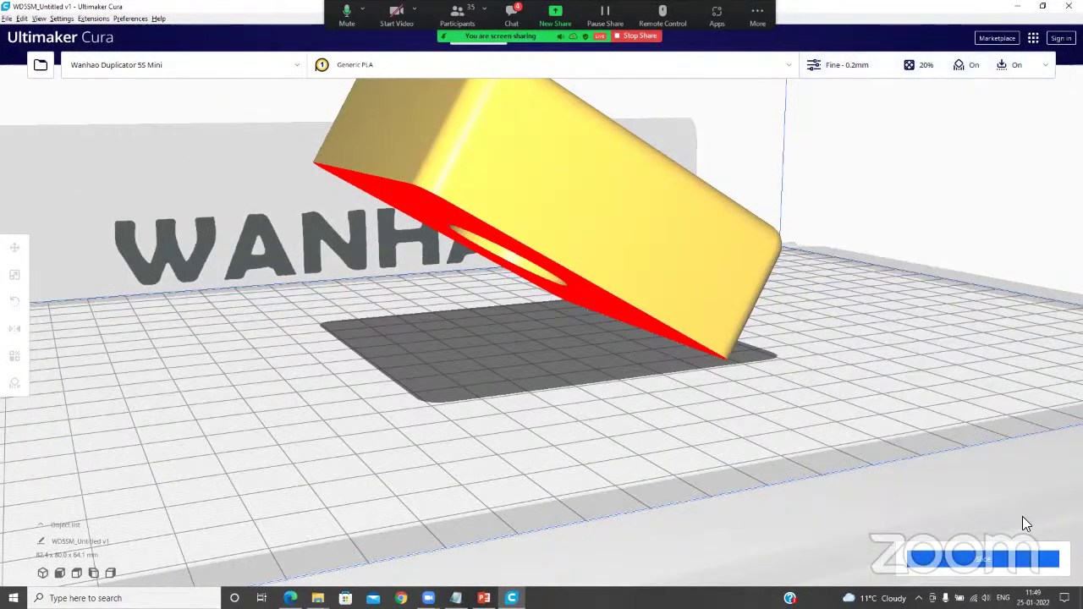
{"action": "left_click", "coordinate": [995, 565]}
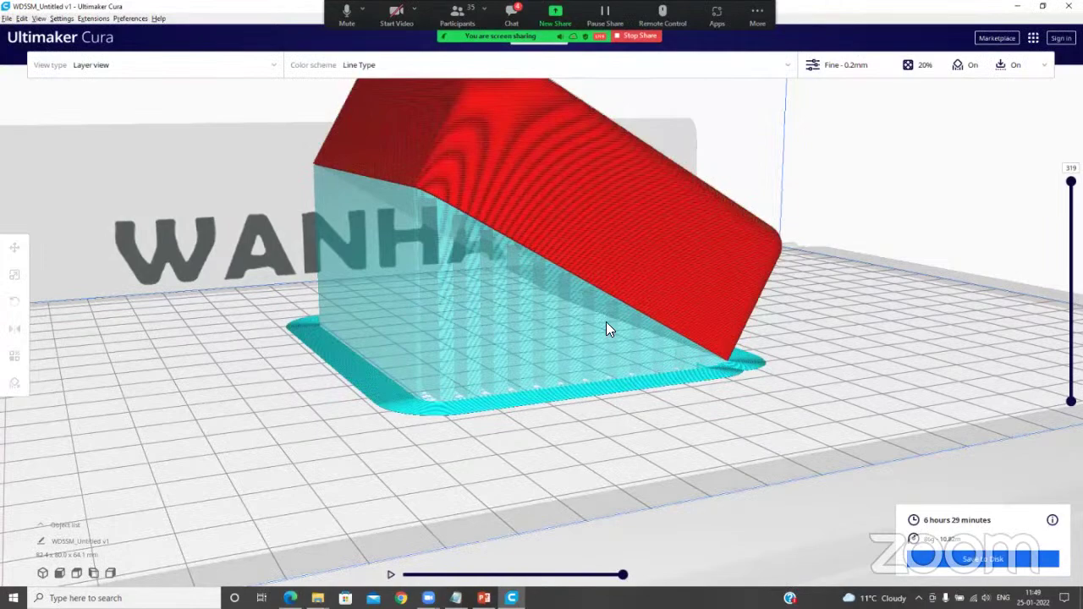
{"action": "right_click_drag", "start_coordinate": [627, 425], "coordinate": [677, 456]}
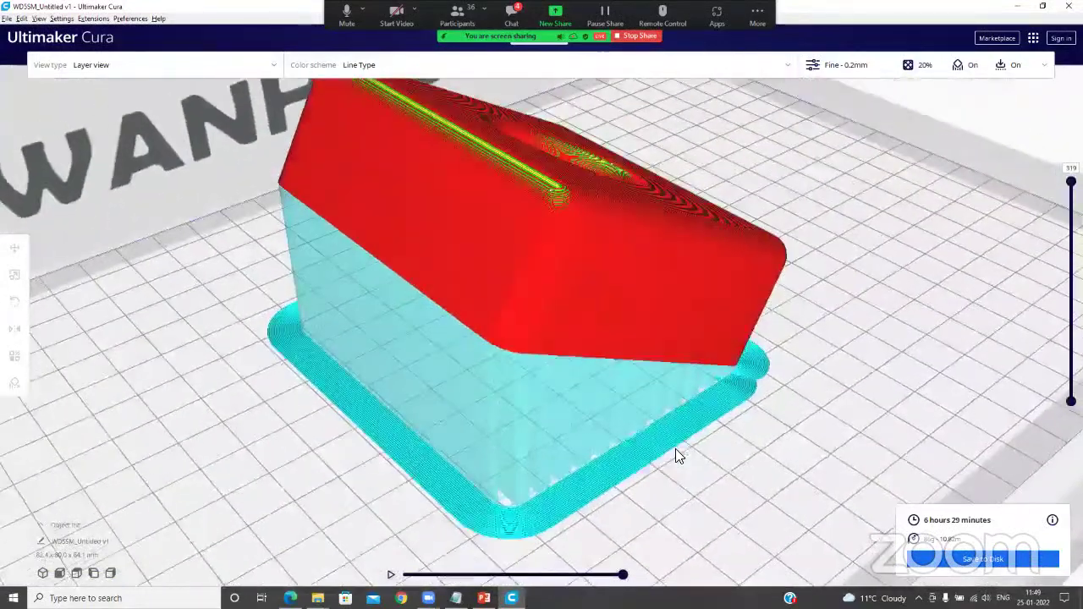
{"action": "scroll", "coordinate": [648, 394], "scroll_direction": "down", "scroll_amount": 3}
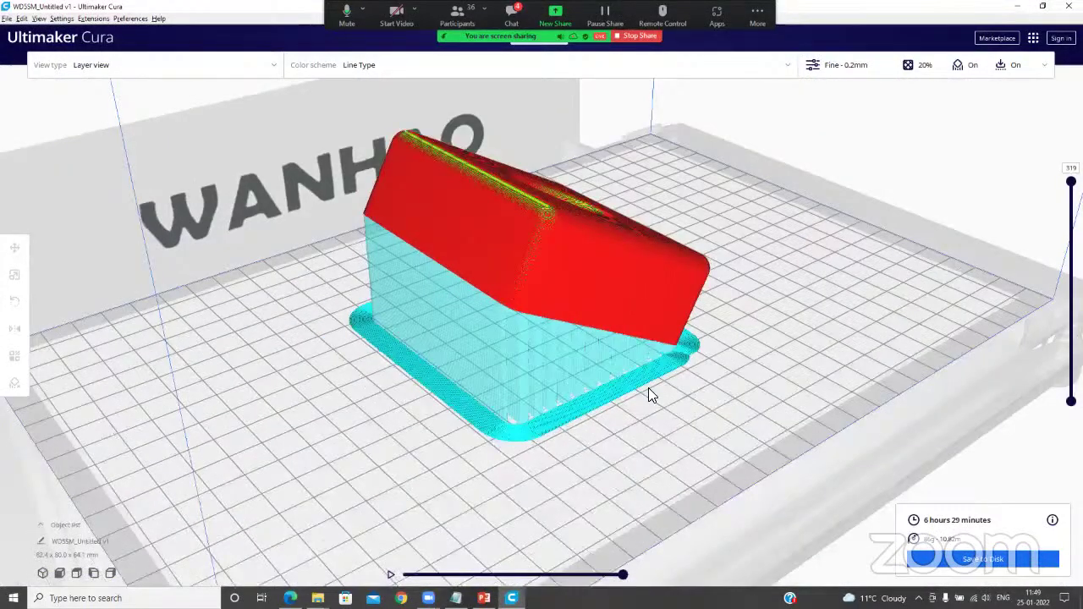
{"action": "right_click_drag", "start_coordinate": [648, 391], "coordinate": [455, 426]}
{"action": "right_click_drag", "start_coordinate": [526, 282], "coordinate": [605, 395]}
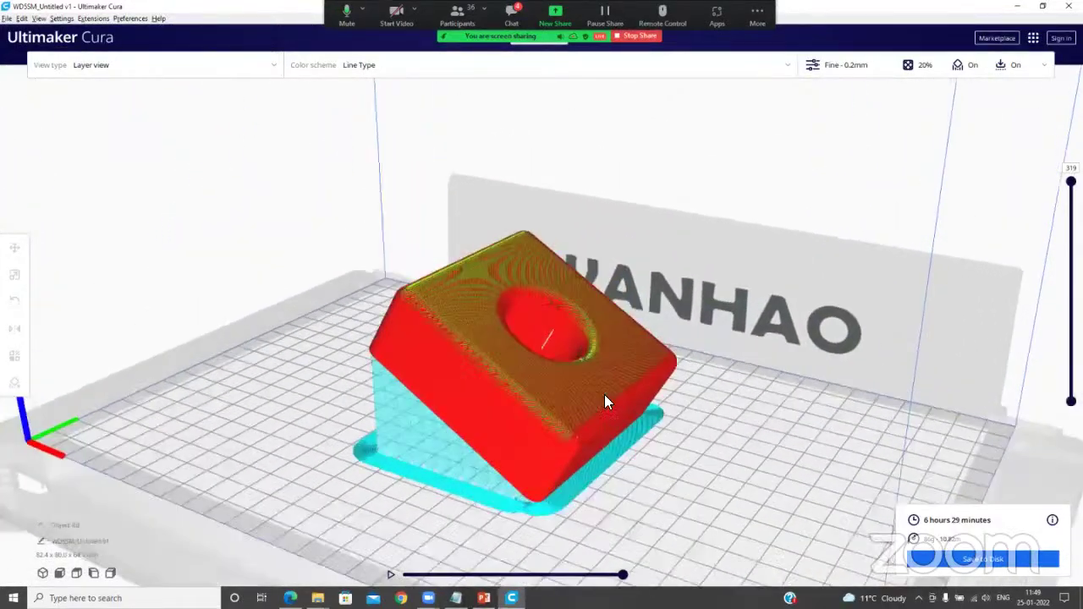
Save the sliced model to the Desktop as the G-code file WD5SM_Untitled v1 and dismiss the save notification
{"action": "left_click", "coordinate": [982, 559]}
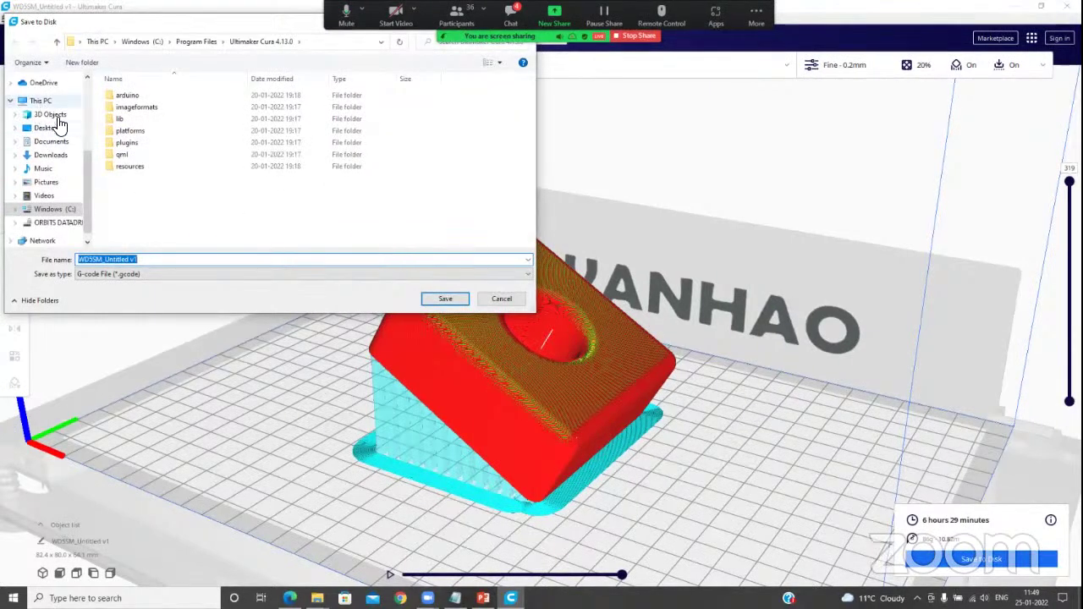
{"action": "scroll", "coordinate": [83, 157], "scroll_direction": "up", "scroll_amount": 4}
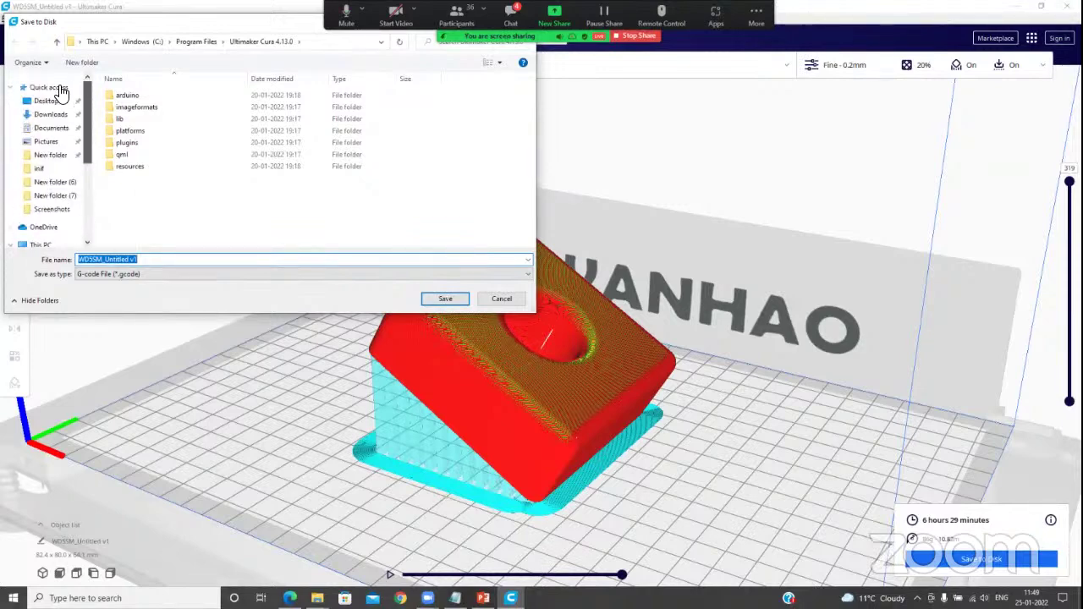
{"action": "left_click", "coordinate": [49, 102]}
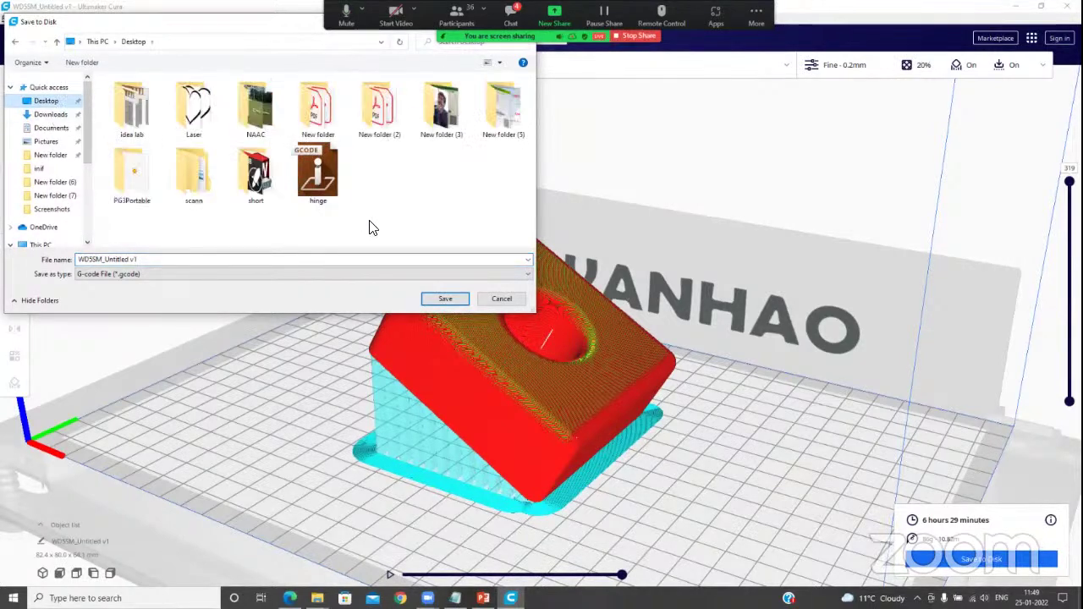
{"action": "left_click", "coordinate": [442, 295]}
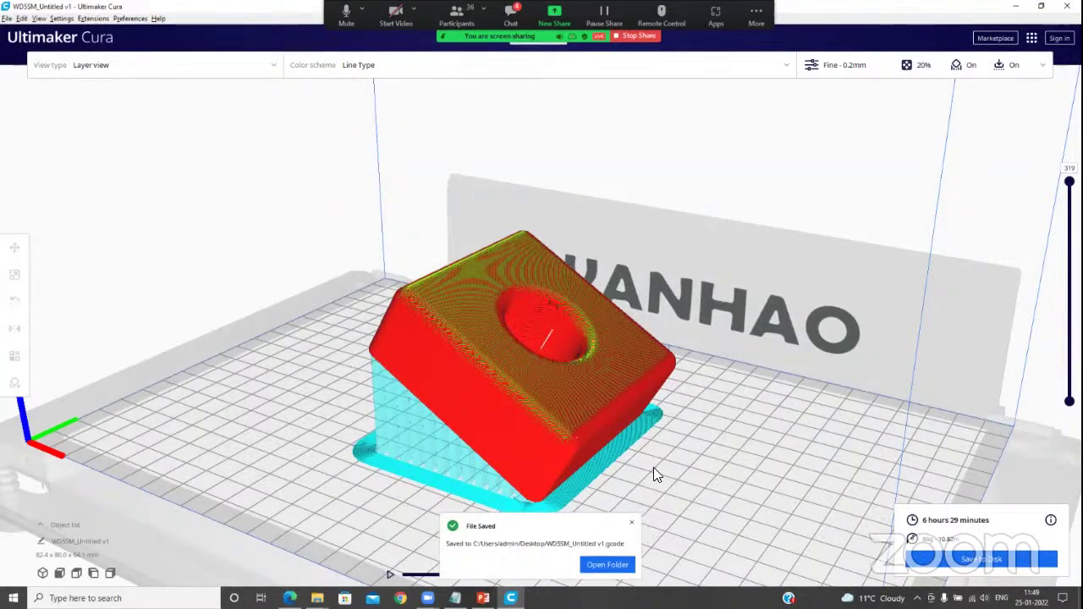
{"action": "left_click", "coordinate": [630, 526]}
Examine the support structure beneath the tilted block from the front, the side and above in the layer preview
{"action": "right_click_drag", "start_coordinate": [622, 490], "coordinate": [721, 485]}
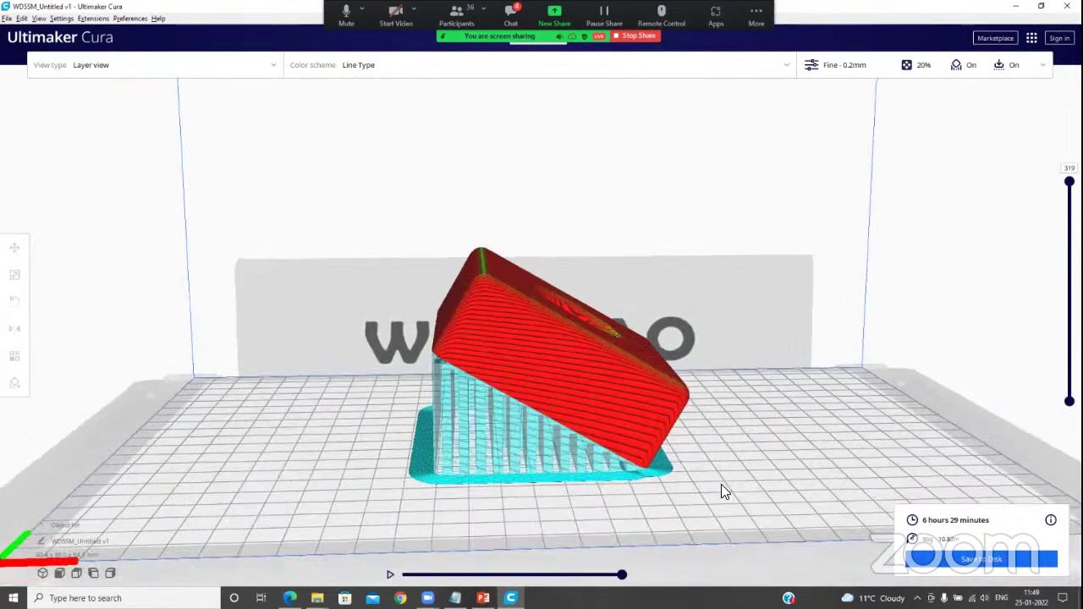
{"action": "right_click_drag", "start_coordinate": [541, 435], "coordinate": [493, 407]}
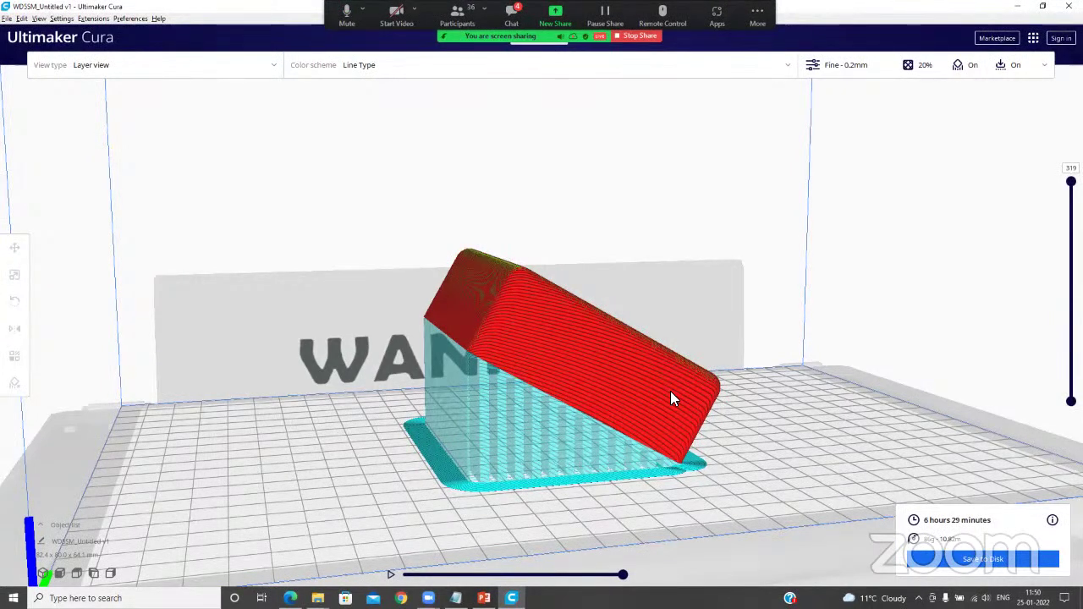
{"action": "right_click_drag", "start_coordinate": [669, 398], "coordinate": [485, 385]}
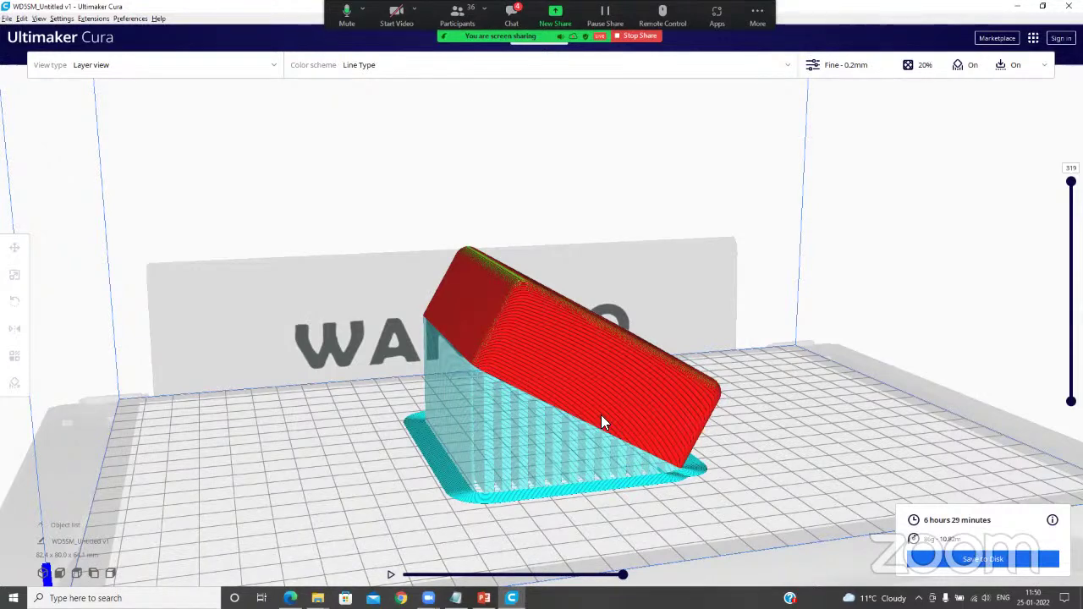
{"action": "right_click_drag", "start_coordinate": [599, 416], "coordinate": [553, 400]}
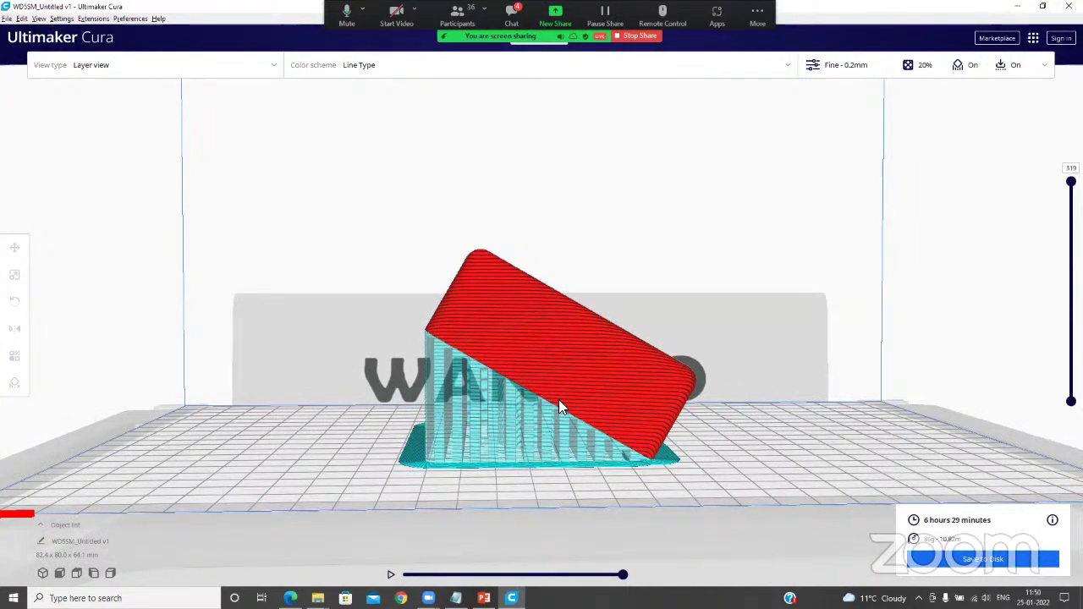
{"action": "right_click_drag", "start_coordinate": [558, 400], "coordinate": [517, 404]}
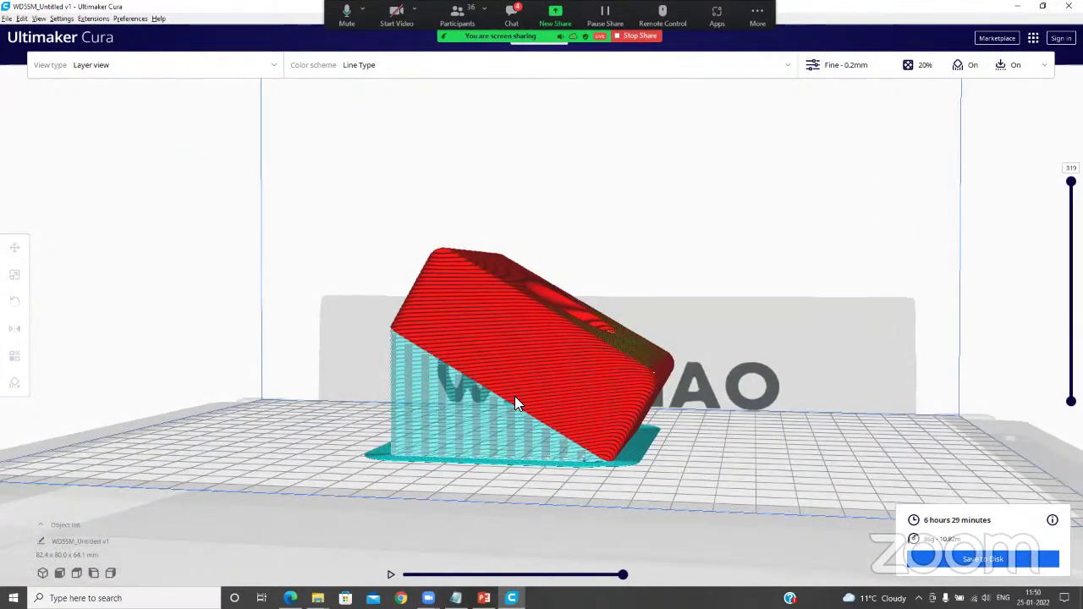
{"action": "right_click_drag", "start_coordinate": [514, 396], "coordinate": [594, 394]}
{"action": "mouse_move", "coordinate": [619, 440]}
{"action": "right_mouse_down"}
{"action": "mouse_move", "coordinate": [585, 470]}
{"action": "mouse_move", "coordinate": [610, 457]}
{"action": "right_mouse_up"}
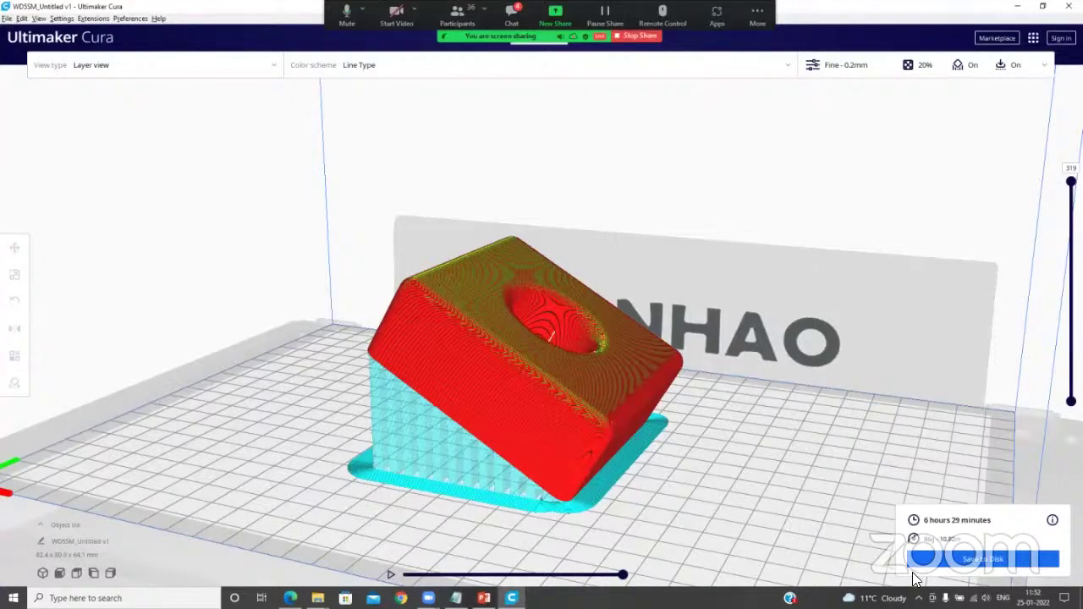
Open the WD5SM_Untitled v1 G-code file from the desktop in Word 2016 and maximize its window
{"action": "left_click", "coordinate": [985, 560]}
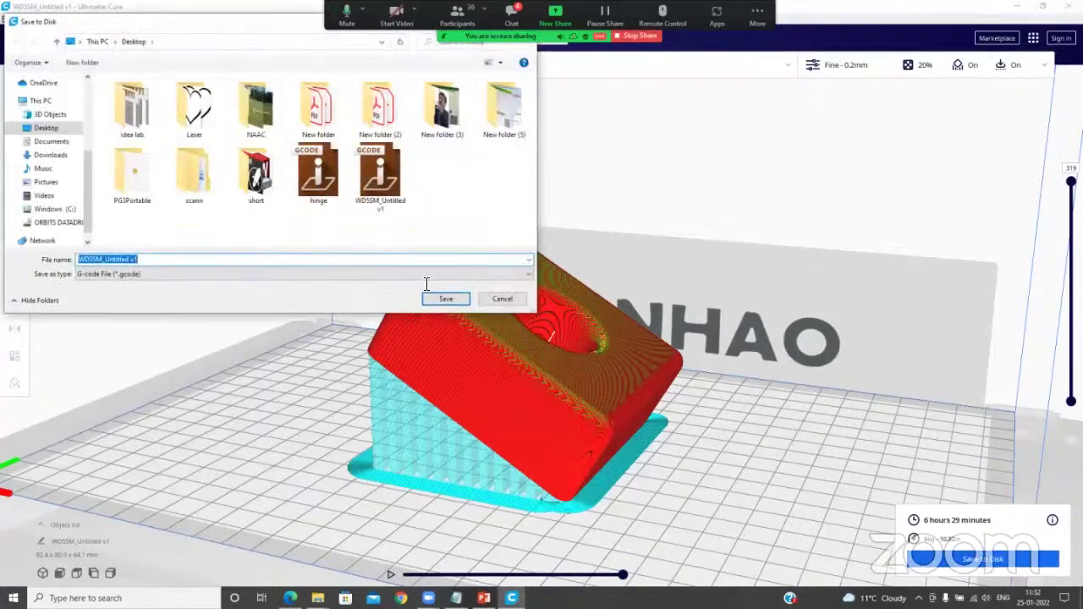
{"action": "left_click", "coordinate": [501, 300]}
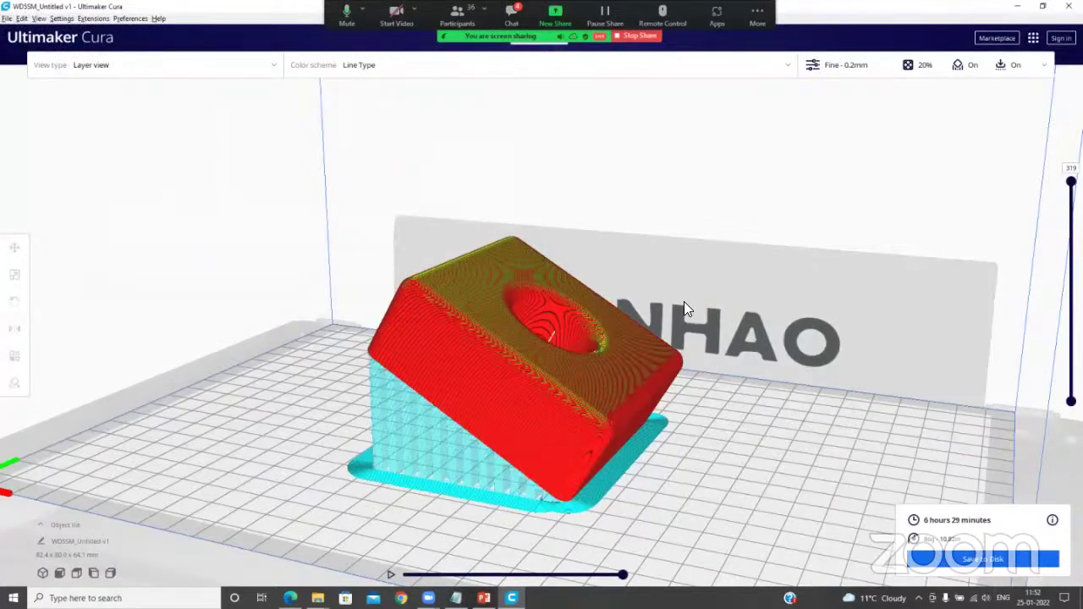
{"action": "key", "text": "super+d"}
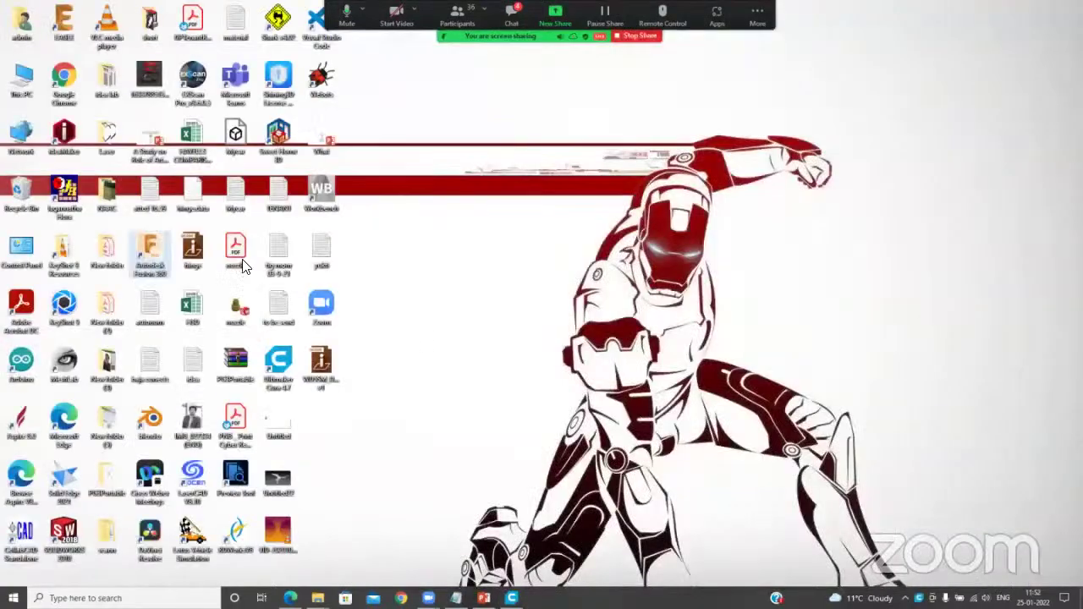
{"action": "right_click", "coordinate": [326, 360]}
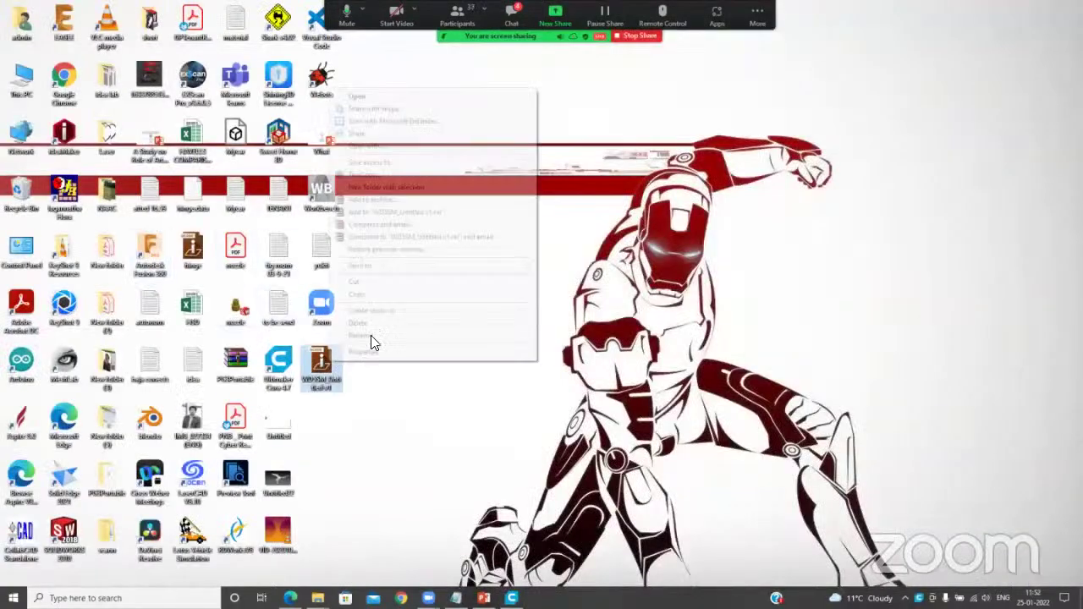
{"action": "left_click", "coordinate": [371, 146]}
{"action": "left_click", "coordinate": [457, 292]}
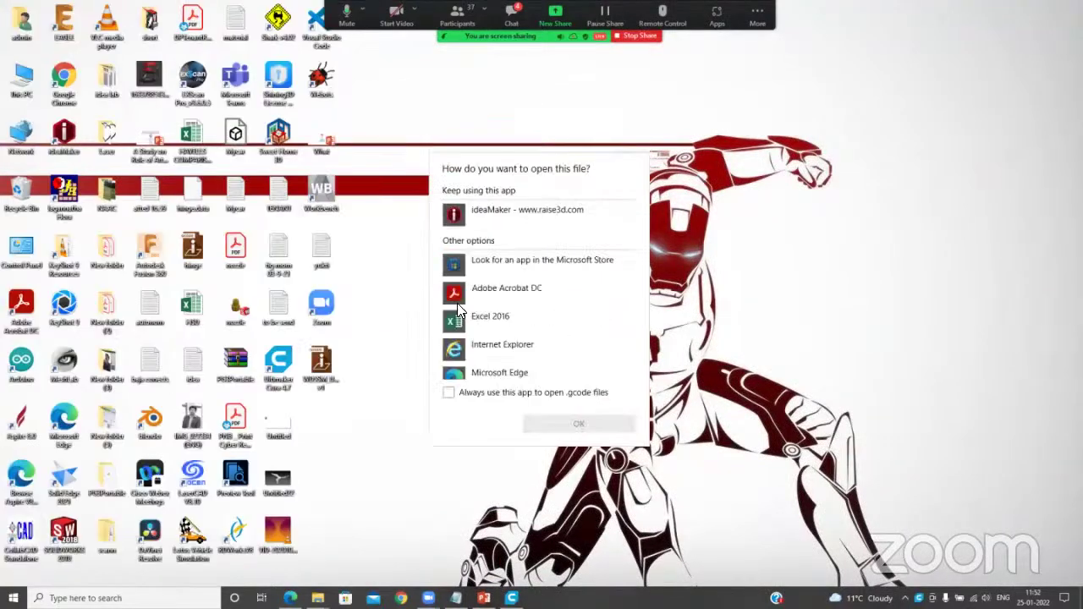
{"action": "scroll", "coordinate": [474, 328], "scroll_direction": "down", "scroll_amount": 2}
{"action": "scroll", "coordinate": [473, 332], "scroll_direction": "down", "scroll_amount": 3}
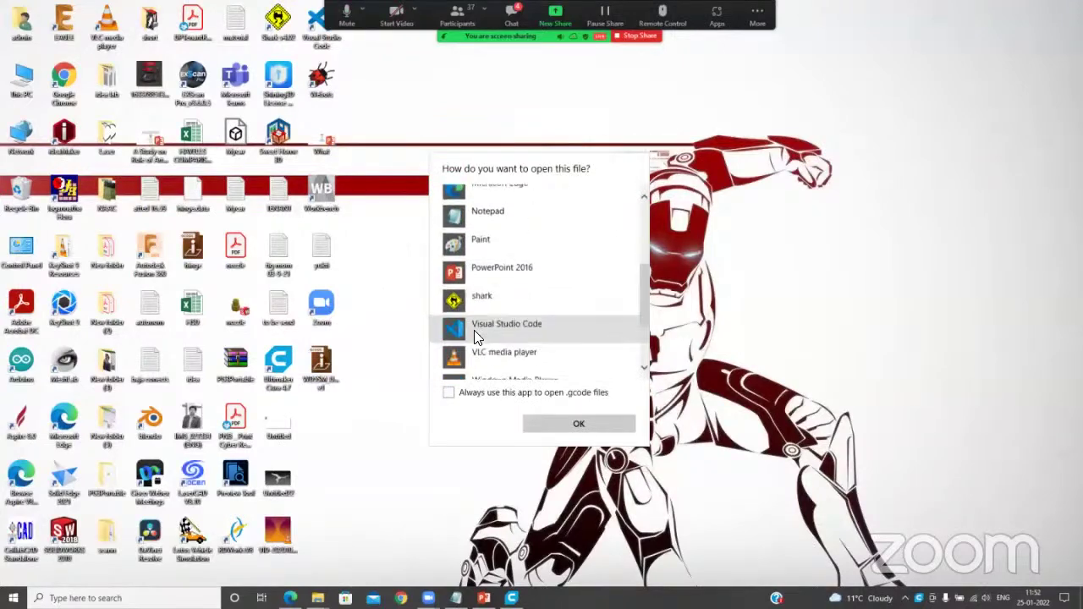
{"action": "left_click", "coordinate": [472, 312]}
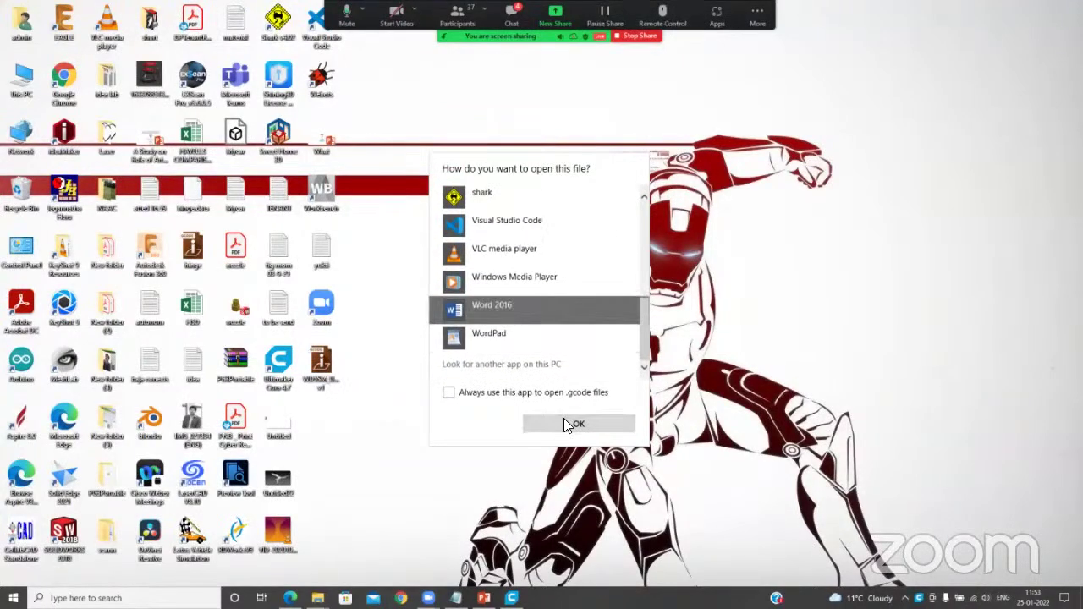
{"action": "left_click", "coordinate": [563, 423]}
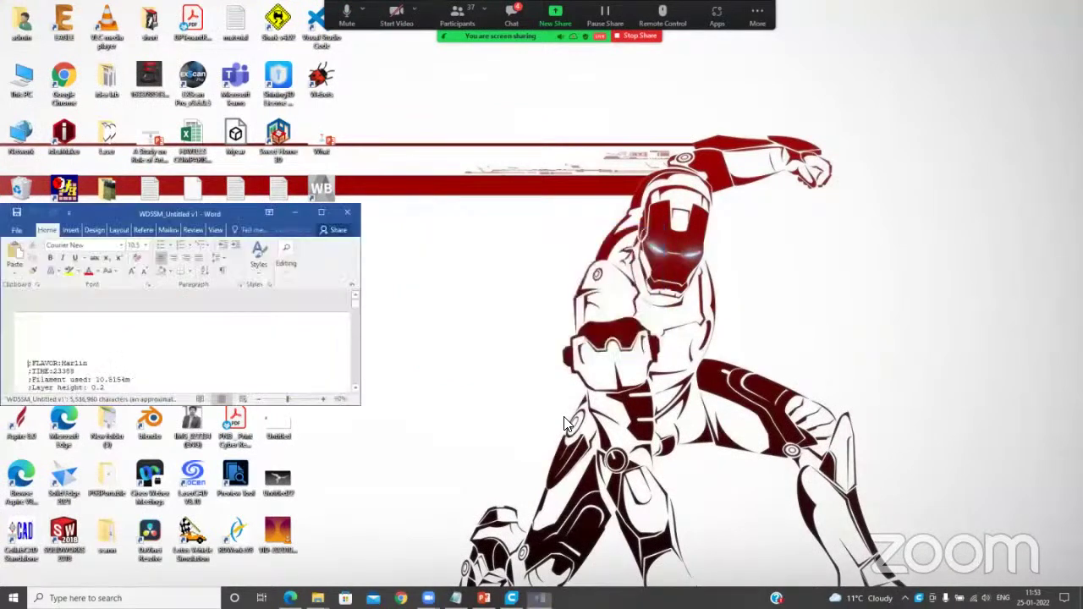
{"action": "left_click", "coordinate": [321, 213]}
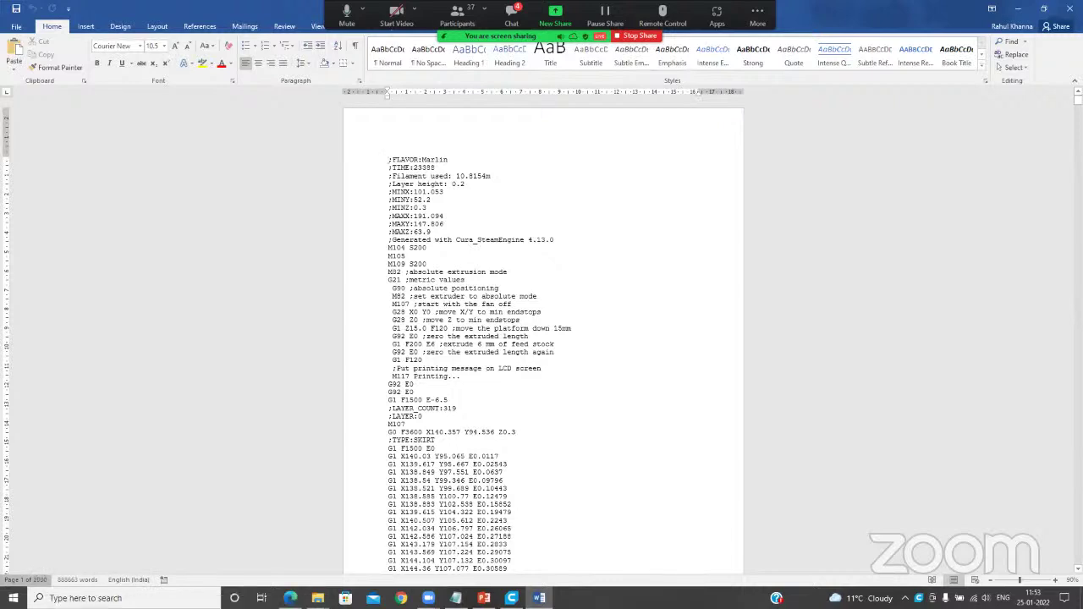
Check the document's page overview, close it, and read the header lines of the G-code at an enlarged size
{"action": "left_click", "coordinate": [38, 581]}
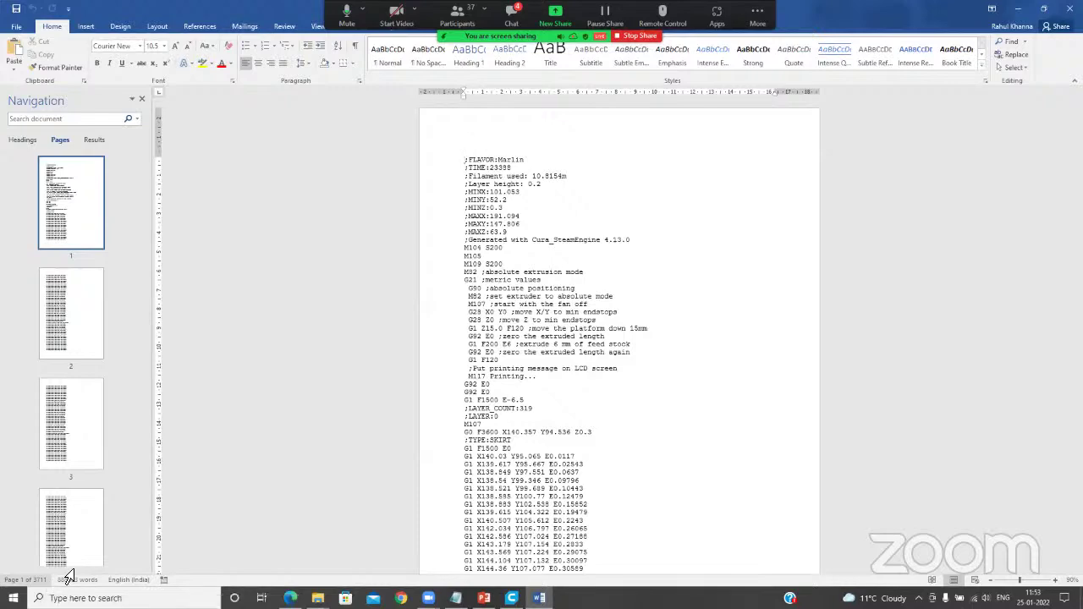
{"action": "left_click", "coordinate": [142, 99]}
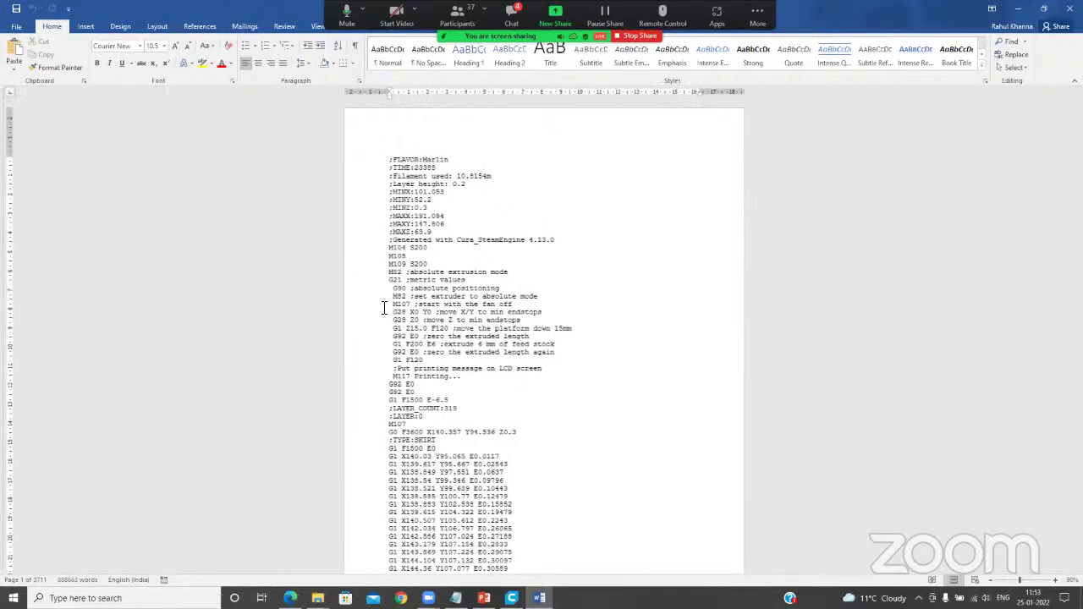
{"action": "mouse_move", "coordinate": [1078, 99]}
{"action": "left_mouse_down"}
{"action": "mouse_move", "coordinate": [1077, 559]}
{"action": "mouse_move", "coordinate": [1078, 97]}
{"action": "left_mouse_up"}
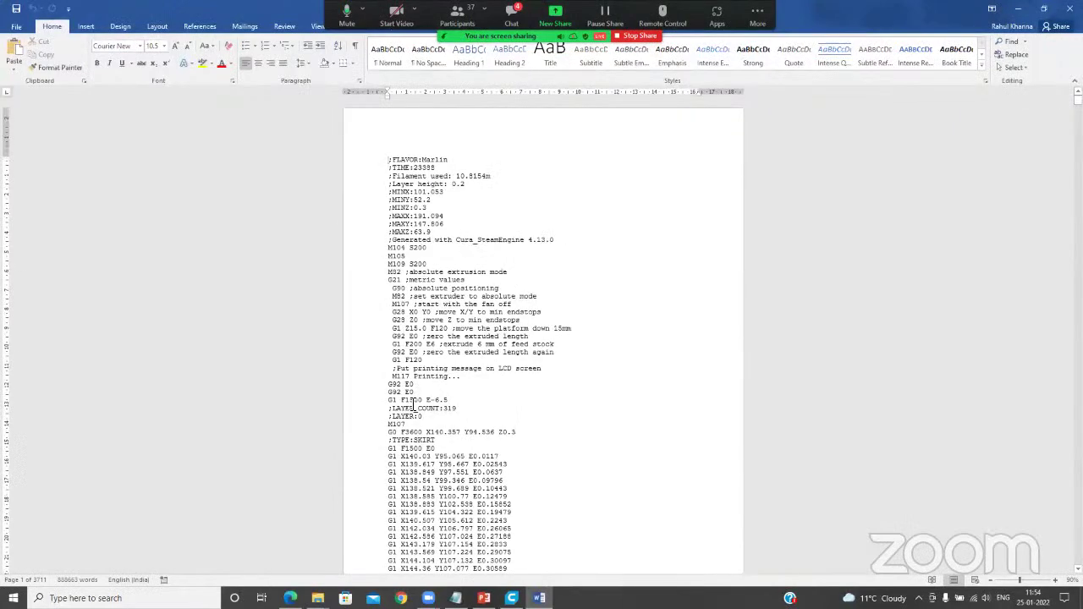
{"action": "scroll", "coordinate": [406, 363], "scroll_direction": "up", "scroll_amount": 3, "text": "ctrl"}
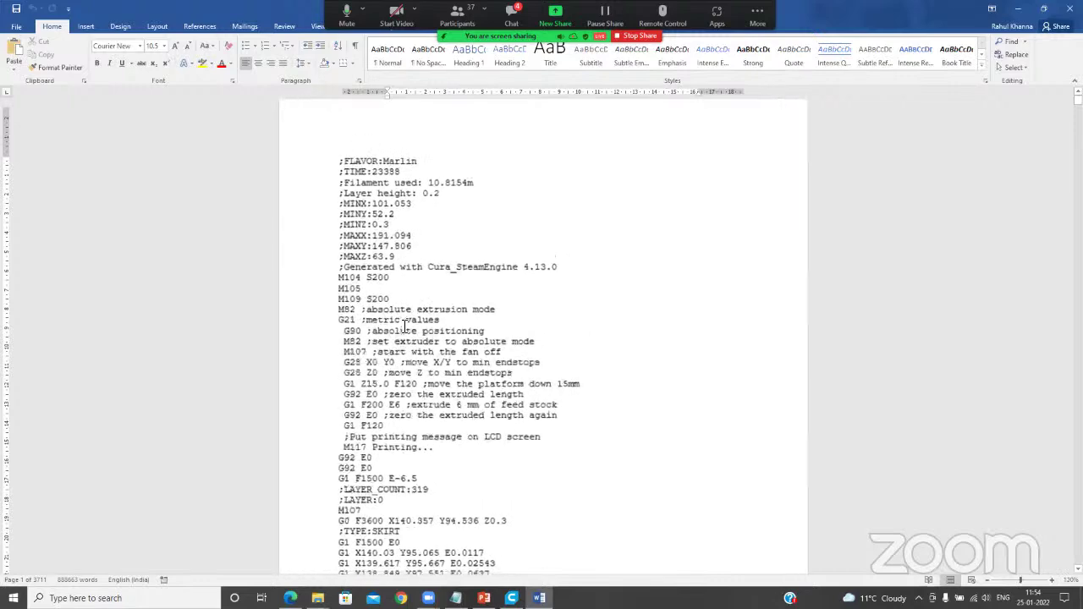
{"action": "scroll", "coordinate": [406, 326], "scroll_direction": "up", "scroll_amount": 5, "text": "ctrl"}
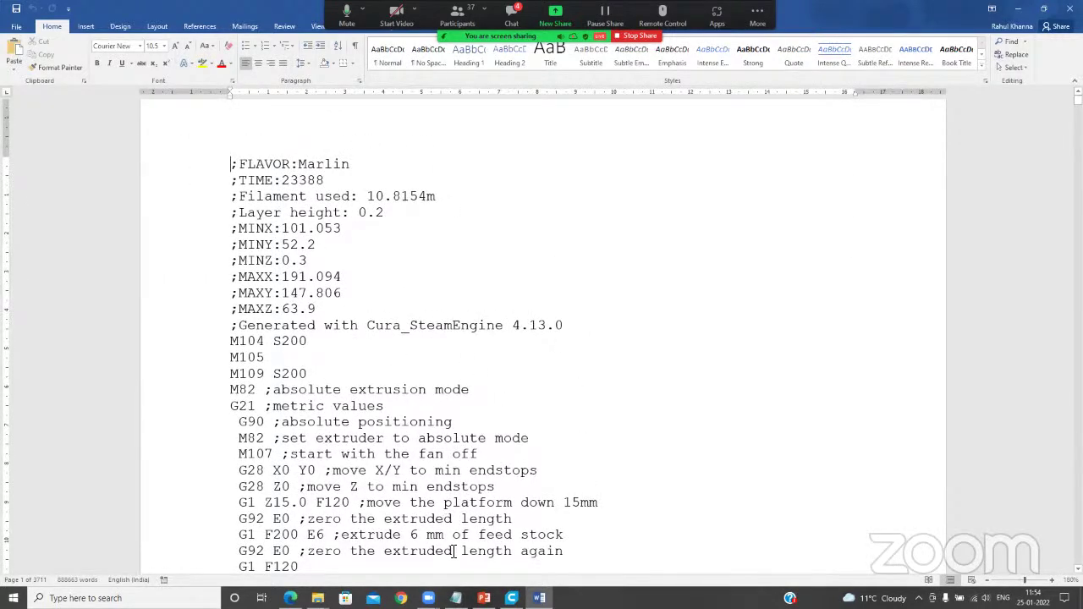
Switch to Ultimaker Cura to review the print time and material estimate, and return to the G-code in Word
{"action": "mouse_move", "coordinate": [511, 598]}
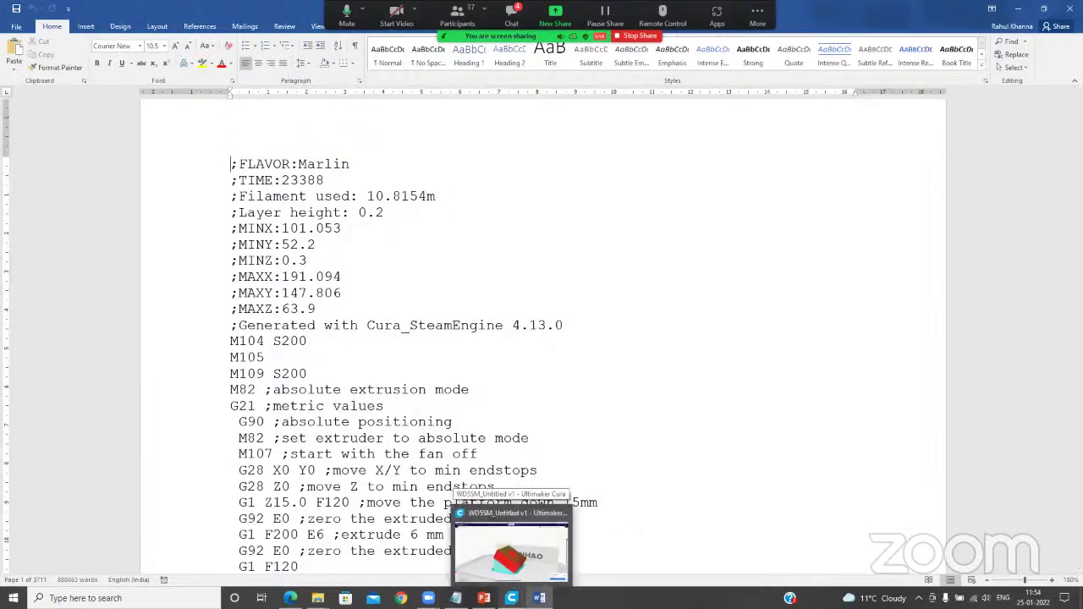
{"action": "left_click", "coordinate": [507, 548]}
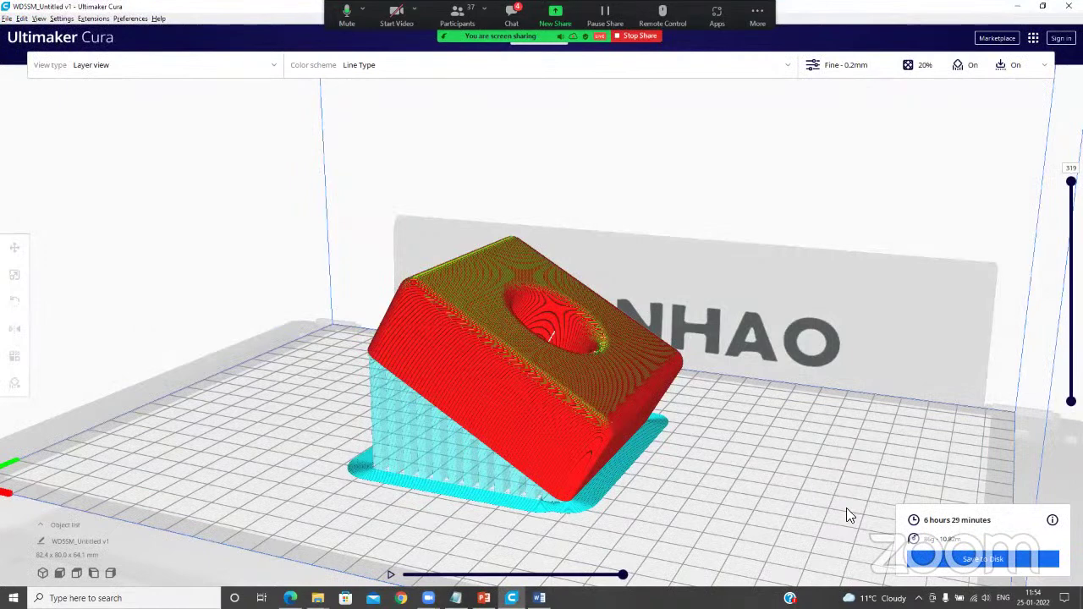
{"action": "left_click", "coordinate": [990, 573]}
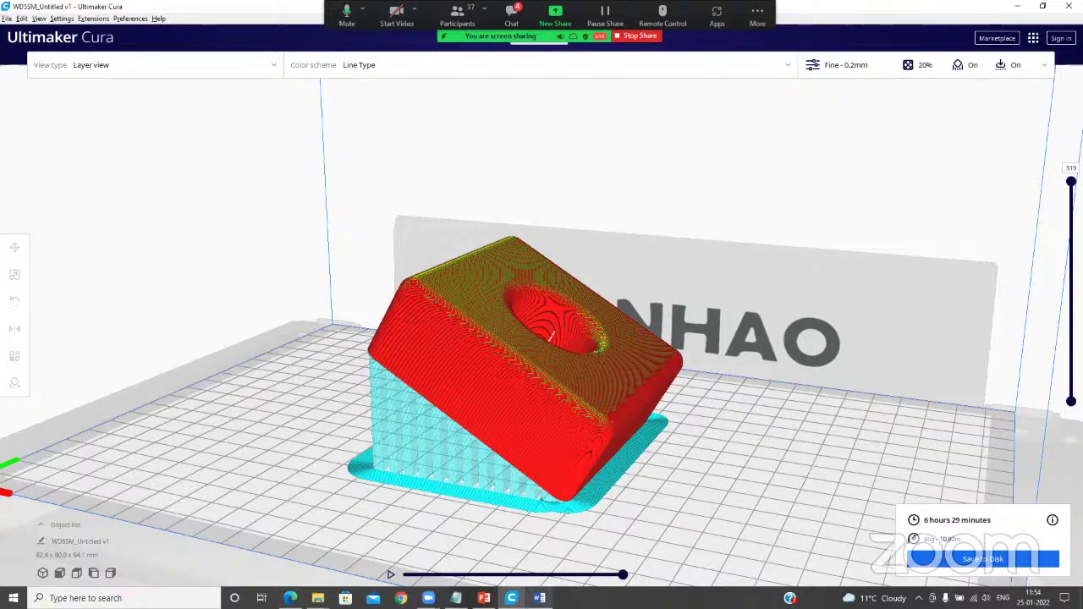
{"action": "mouse_move", "coordinate": [538, 597]}
{"action": "left_click", "coordinate": [538, 551]}
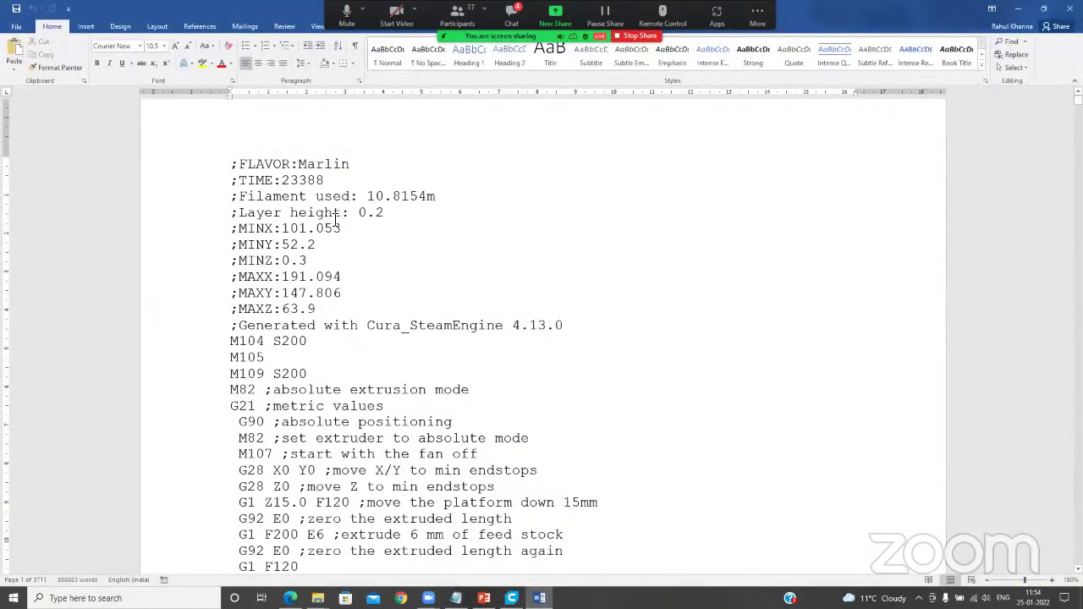
Examine the start-up commands, highlighting the E0, E6 and X0 Y0 parameters and the G21 metric and M82 absolute extrusion lines
{"action": "scroll", "coordinate": [356, 303], "scroll_direction": "down", "scroll_amount": 5}
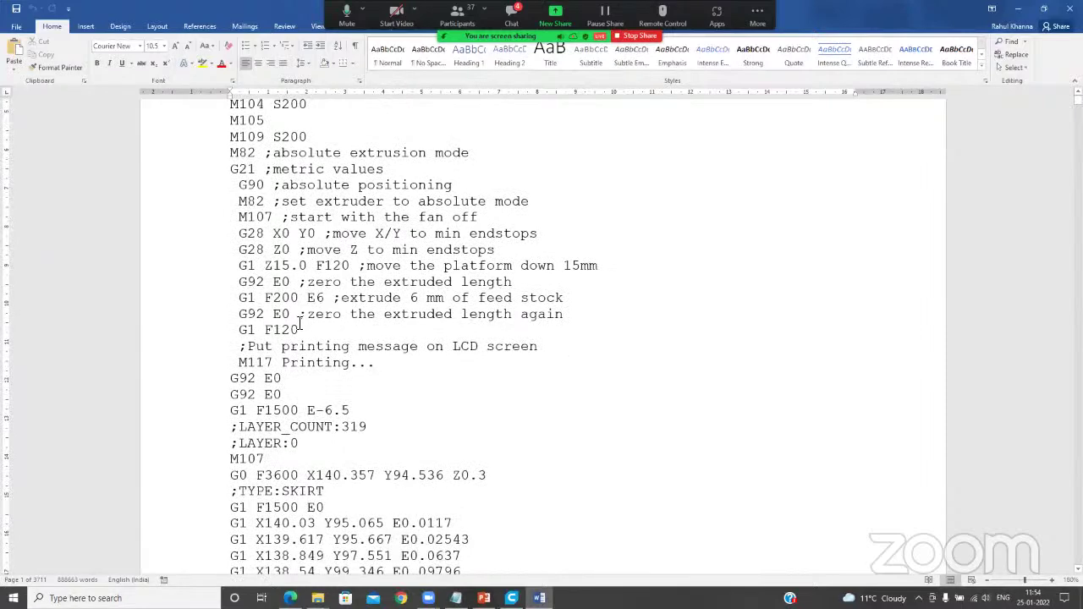
{"action": "left_click_drag", "start_coordinate": [240, 315], "coordinate": [264, 314]}
{"action": "double_click", "coordinate": [286, 314]}
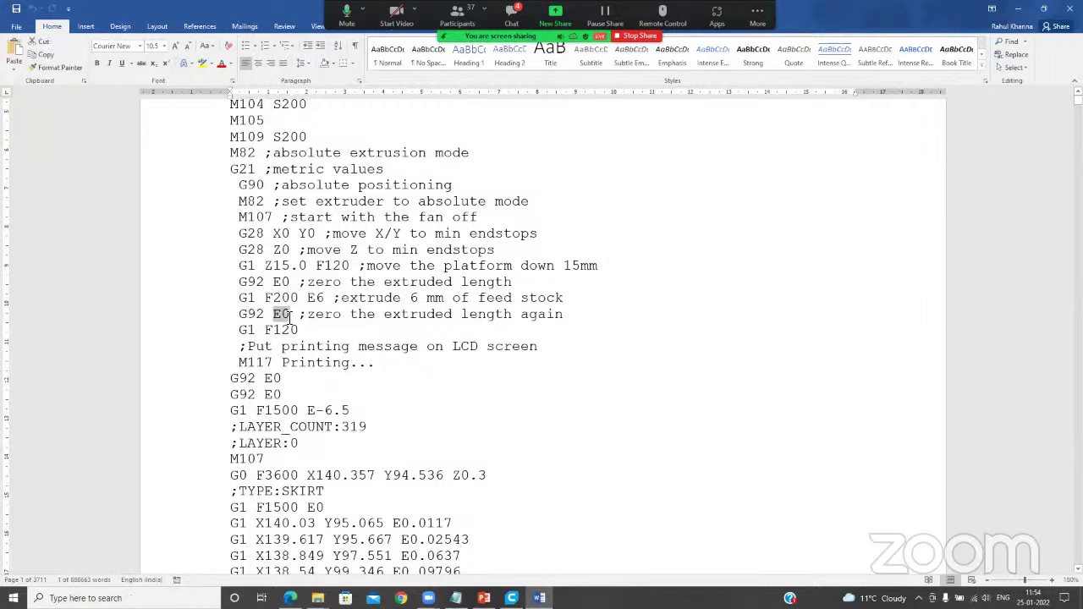
{"action": "left_click_drag", "start_coordinate": [232, 299], "coordinate": [324, 301]}
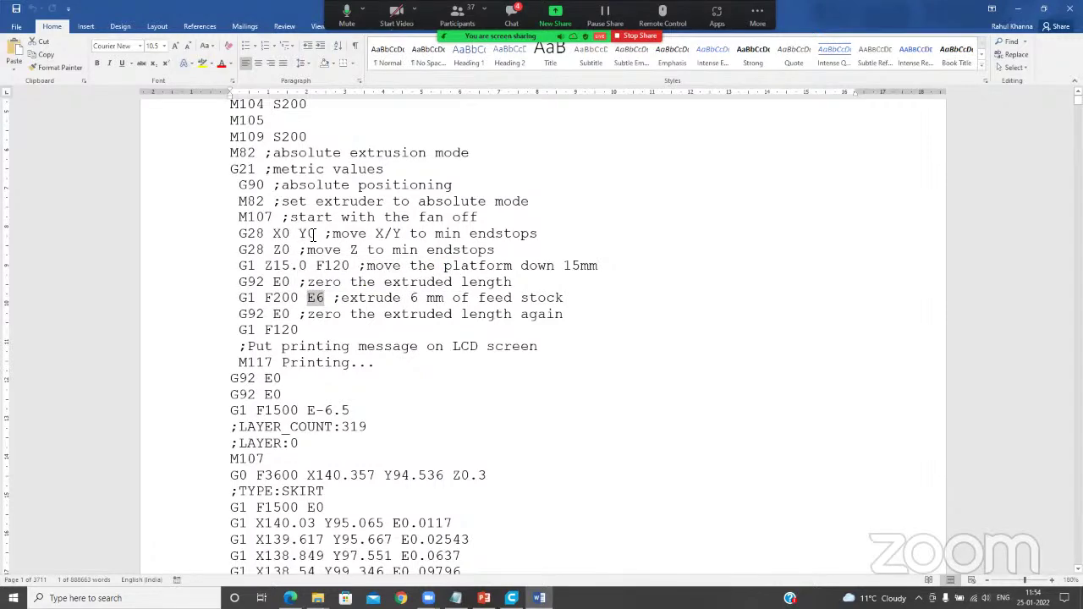
{"action": "left_click_drag", "start_coordinate": [273, 234], "coordinate": [324, 234]}
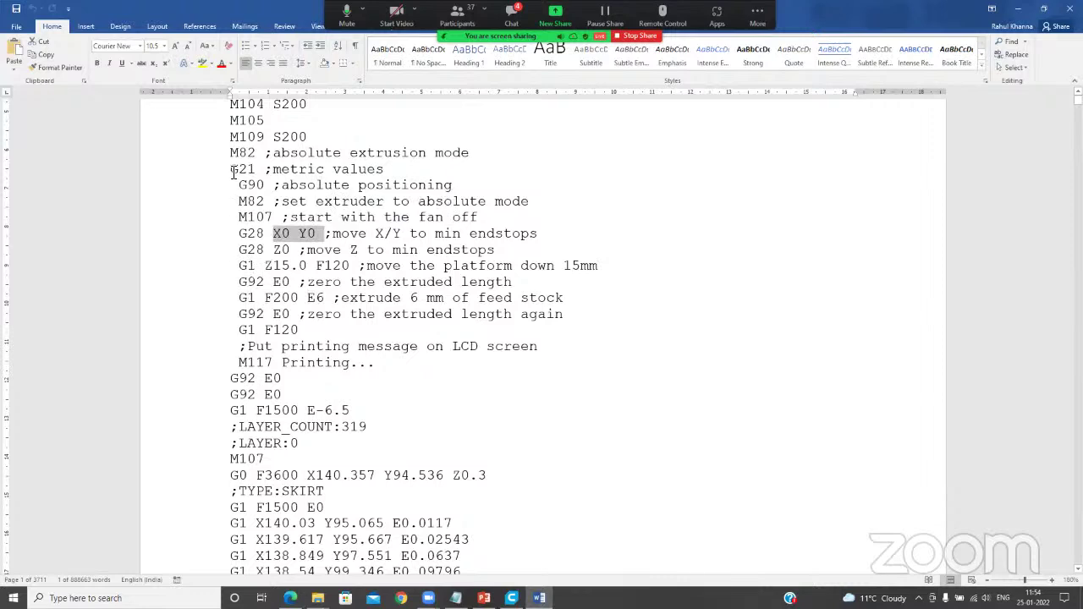
{"action": "left_click_drag", "start_coordinate": [231, 169], "coordinate": [370, 171]}
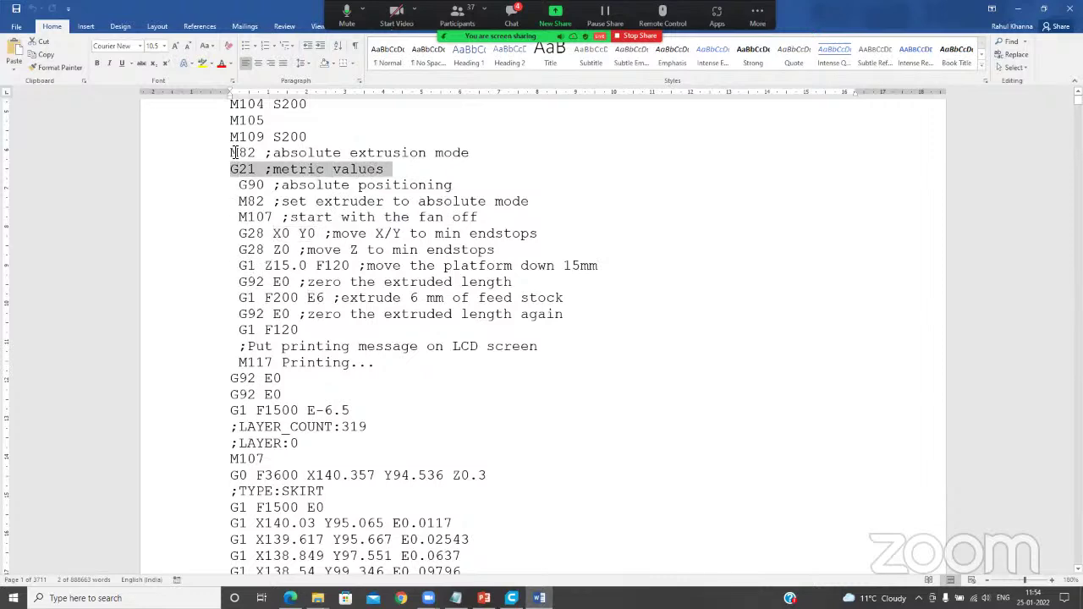
{"action": "left_click_drag", "start_coordinate": [258, 154], "coordinate": [478, 156]}
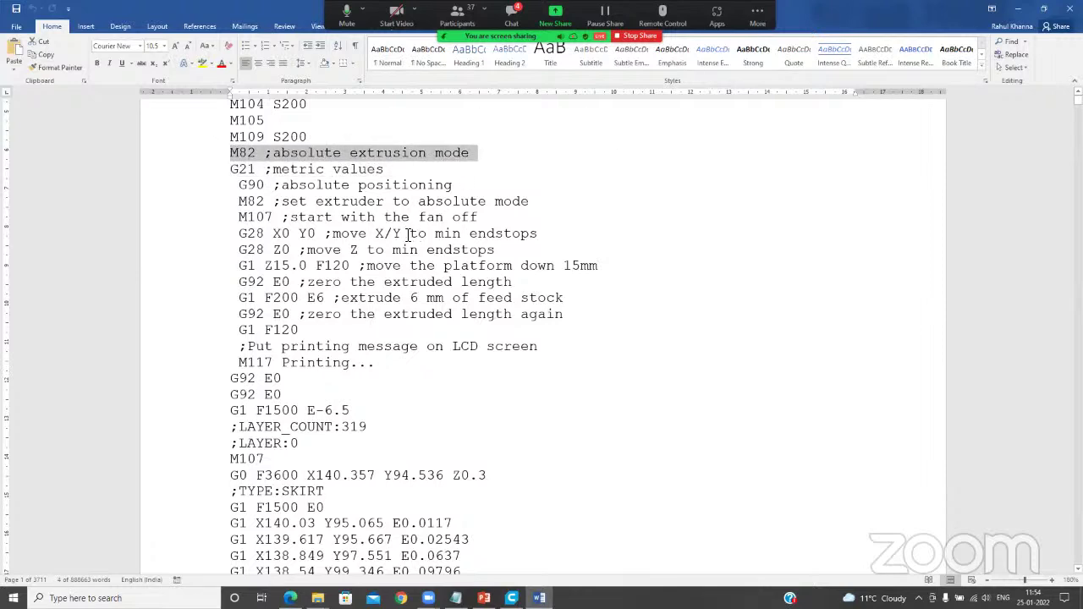
Examine the first skirt moves of layer 0, highlighting the Y coordinate and the extrusion value of the first G1 move
{"action": "scroll", "coordinate": [258, 341], "scroll_direction": "down", "scroll_amount": 4}
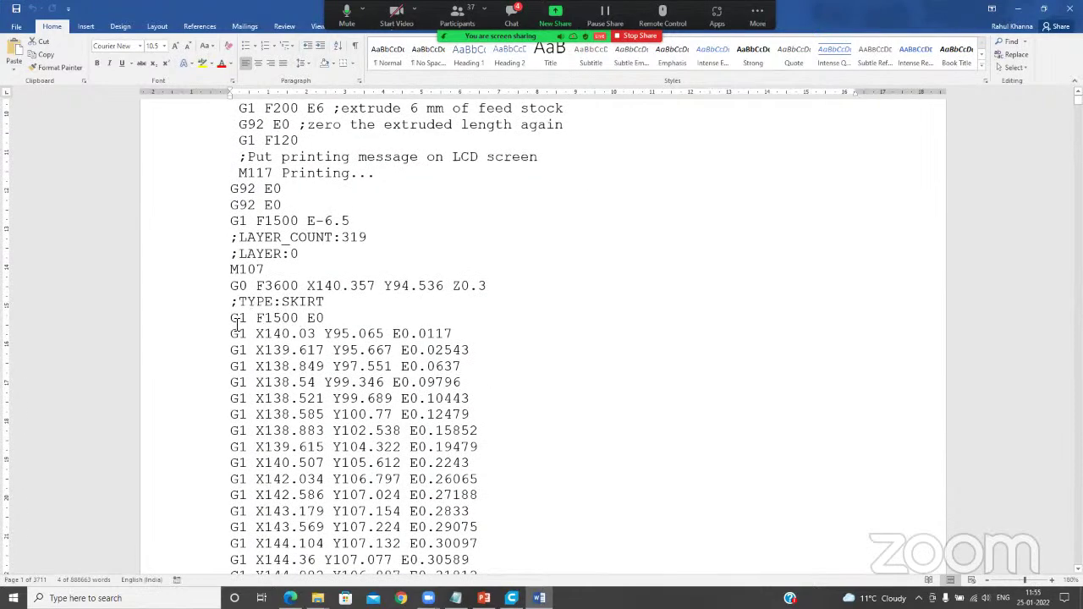
{"action": "left_click_drag", "start_coordinate": [231, 318], "coordinate": [303, 319]}
{"action": "left_click", "coordinate": [313, 318]}
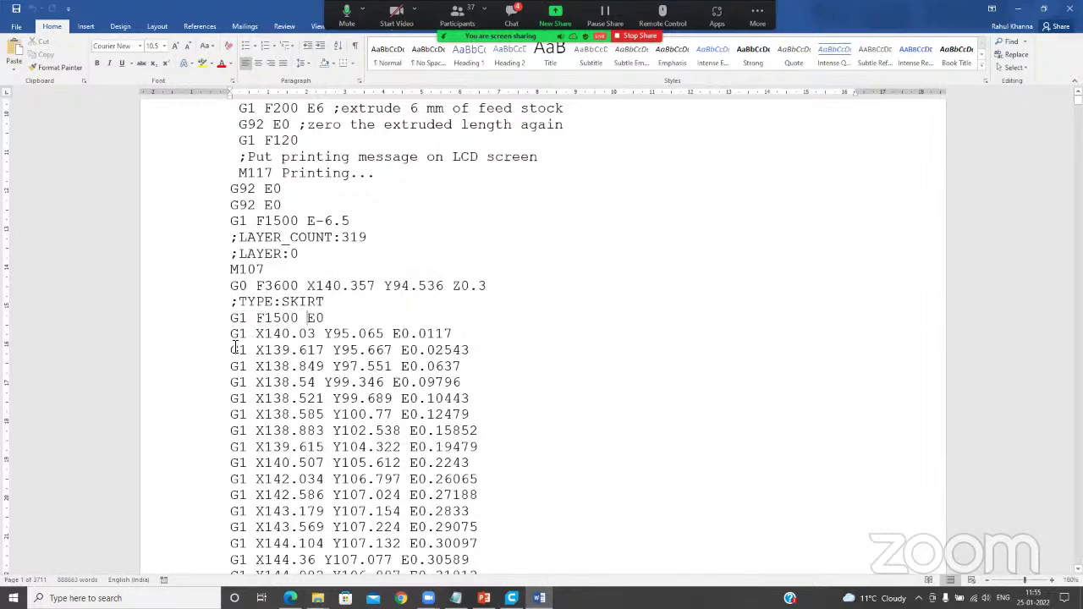
{"action": "left_click_drag", "start_coordinate": [231, 333], "coordinate": [373, 335]}
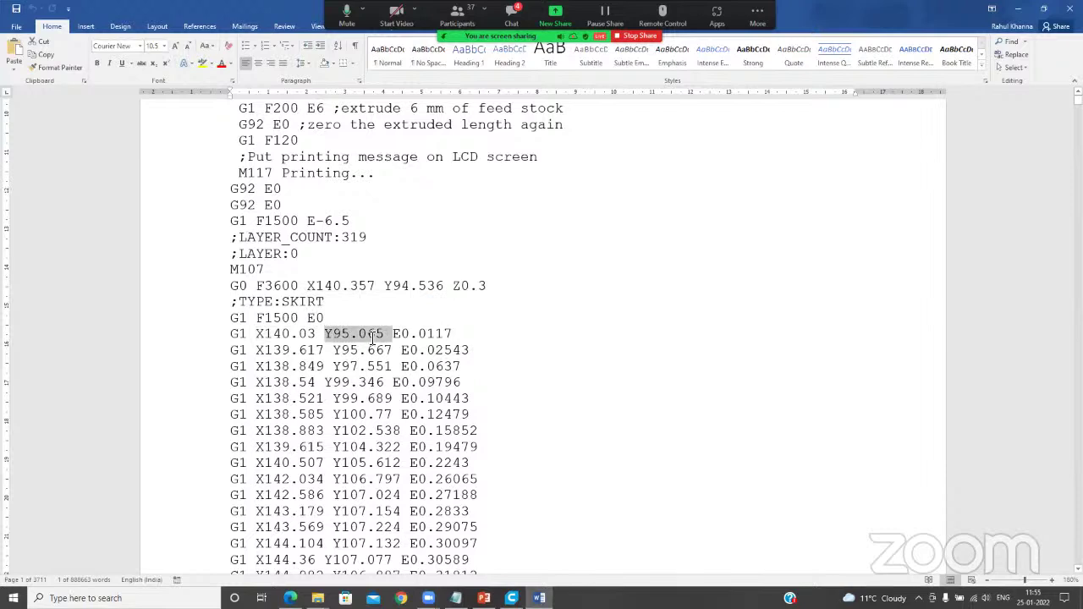
{"action": "left_click_drag", "start_coordinate": [394, 335], "coordinate": [452, 335]}
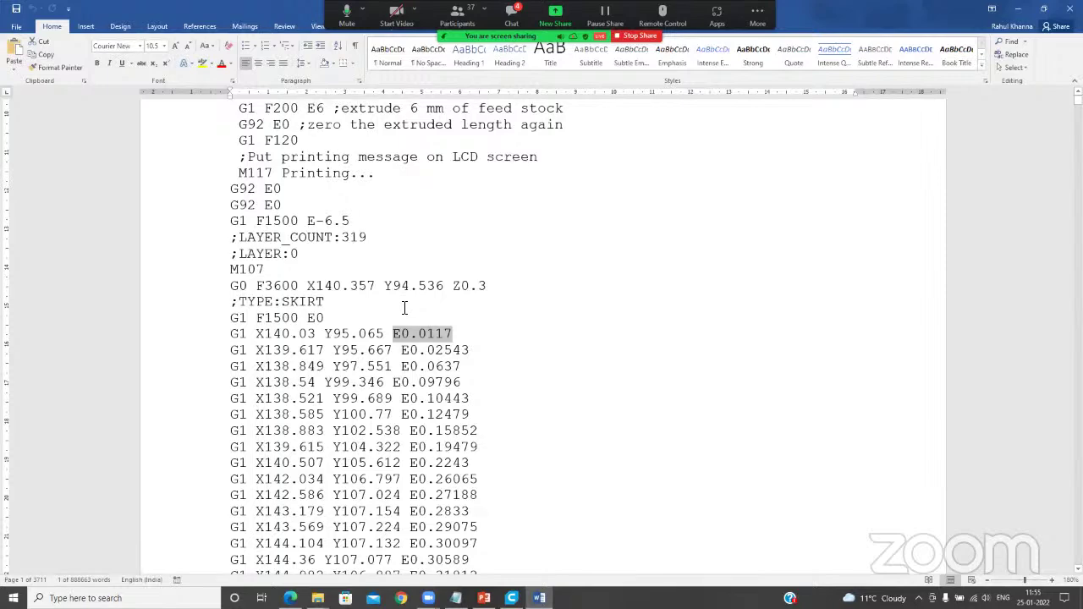
Highlight the G1 F200 E6 feed stock extrusion line and its value 6, and return to the skirt coordinates
{"action": "scroll", "coordinate": [404, 308], "scroll_direction": "up", "scroll_amount": 2}
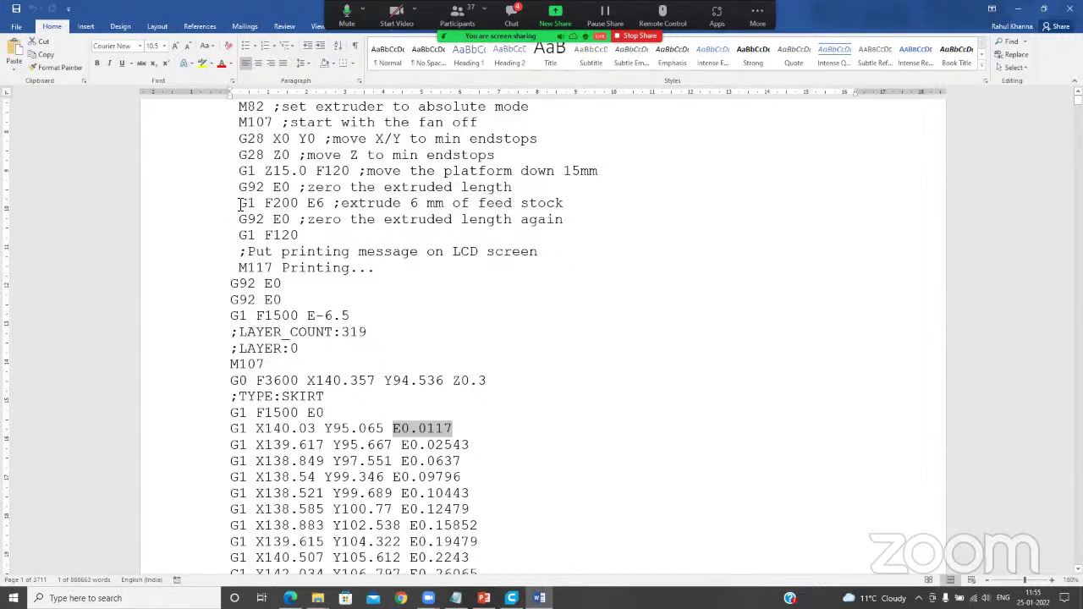
{"action": "left_click_drag", "start_coordinate": [241, 204], "coordinate": [564, 213]}
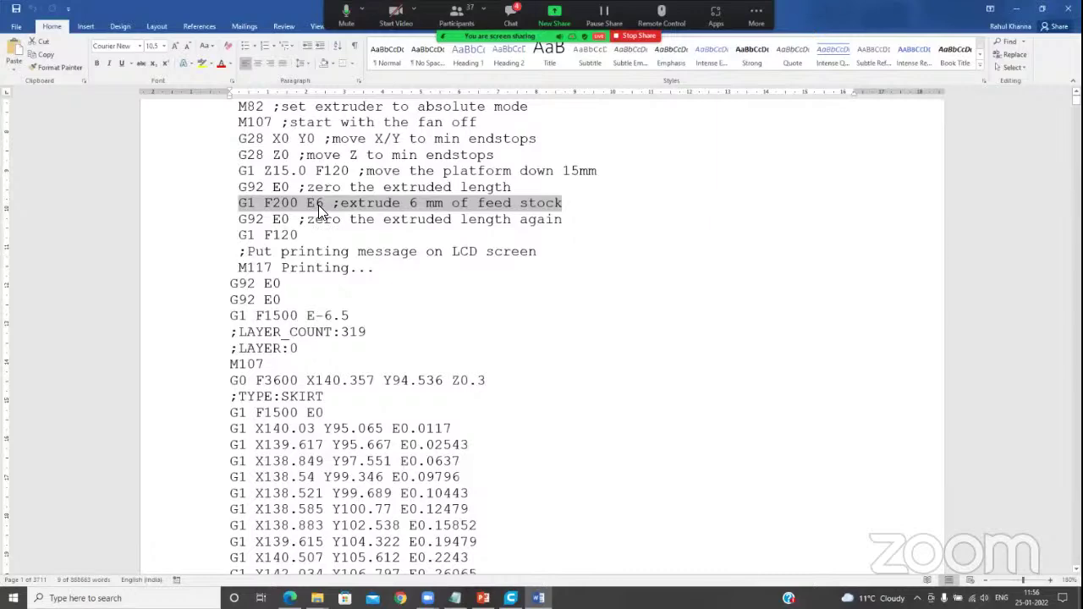
{"action": "scroll", "coordinate": [320, 204], "scroll_direction": "up", "scroll_amount": 5, "text": "ctrl"}
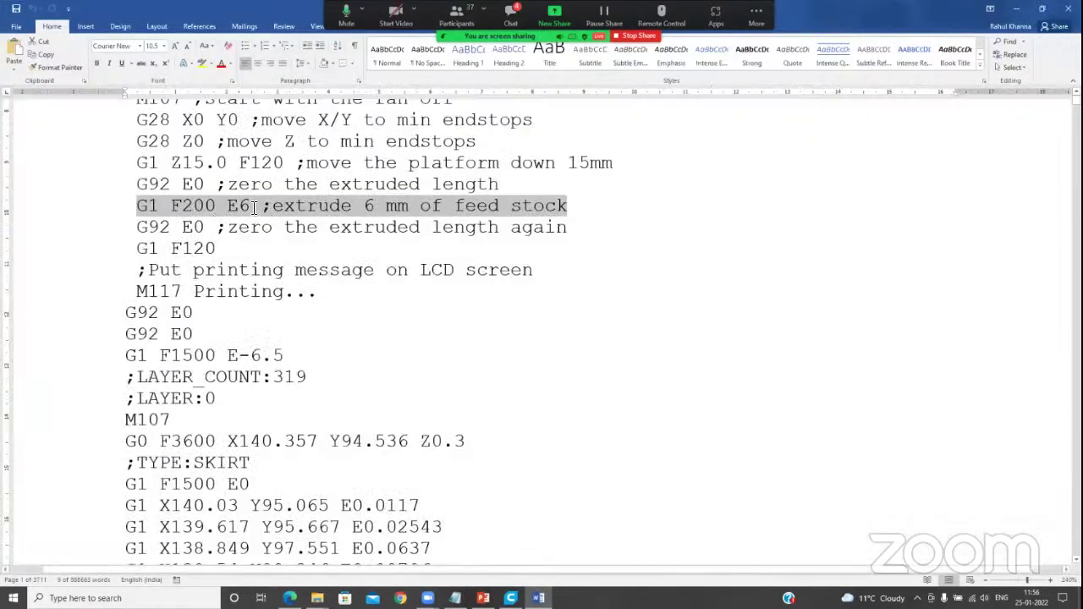
{"action": "left_click", "coordinate": [250, 205]}
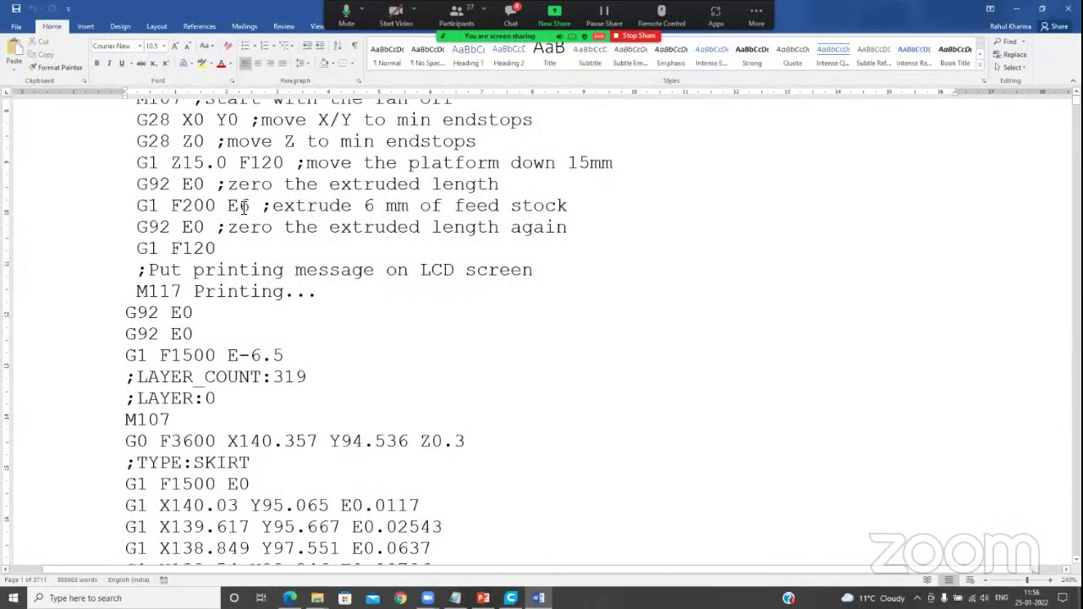
{"action": "left_click_drag", "start_coordinate": [239, 206], "coordinate": [251, 206]}
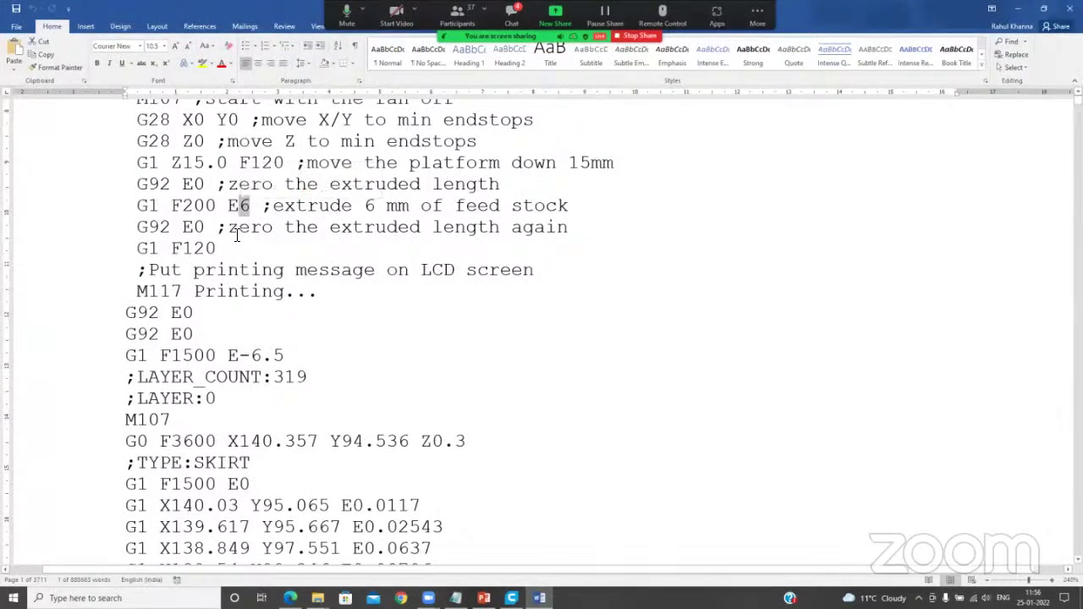
{"action": "scroll", "coordinate": [237, 235], "scroll_direction": "down", "scroll_amount": 1, "text": "ctrl"}
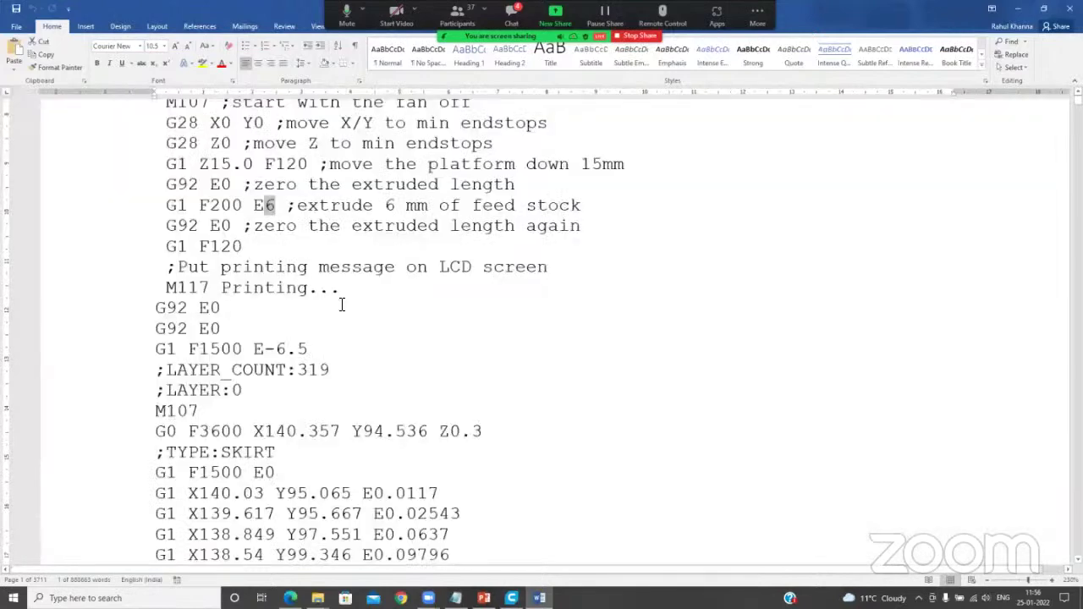
{"action": "scroll", "coordinate": [335, 381], "scroll_direction": "down", "scroll_amount": 4}
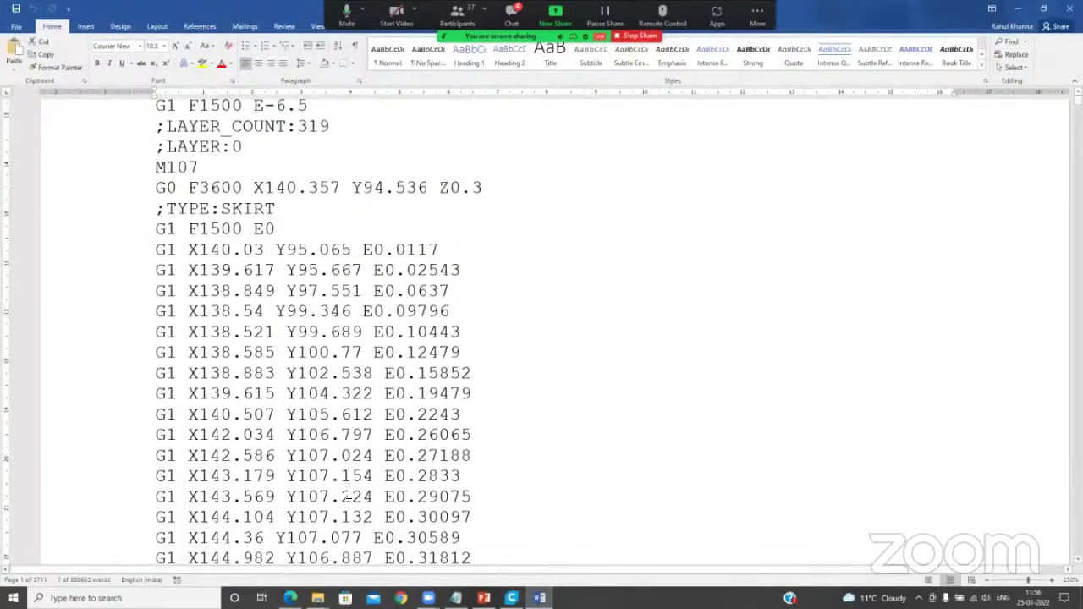
Examine the closing commands of the G-code, highlighting the M104 S0 extruder heater off line and the retract the filament comment
{"action": "scroll", "coordinate": [347, 493], "scroll_direction": "down", "scroll_amount": 15}
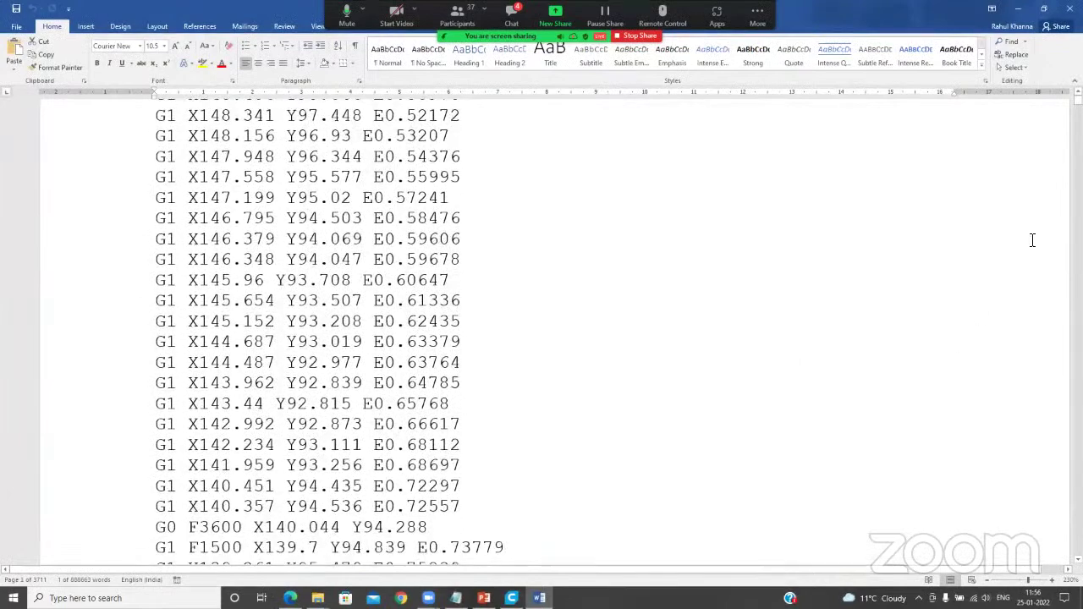
{"action": "key", "text": "ctrl+End"}
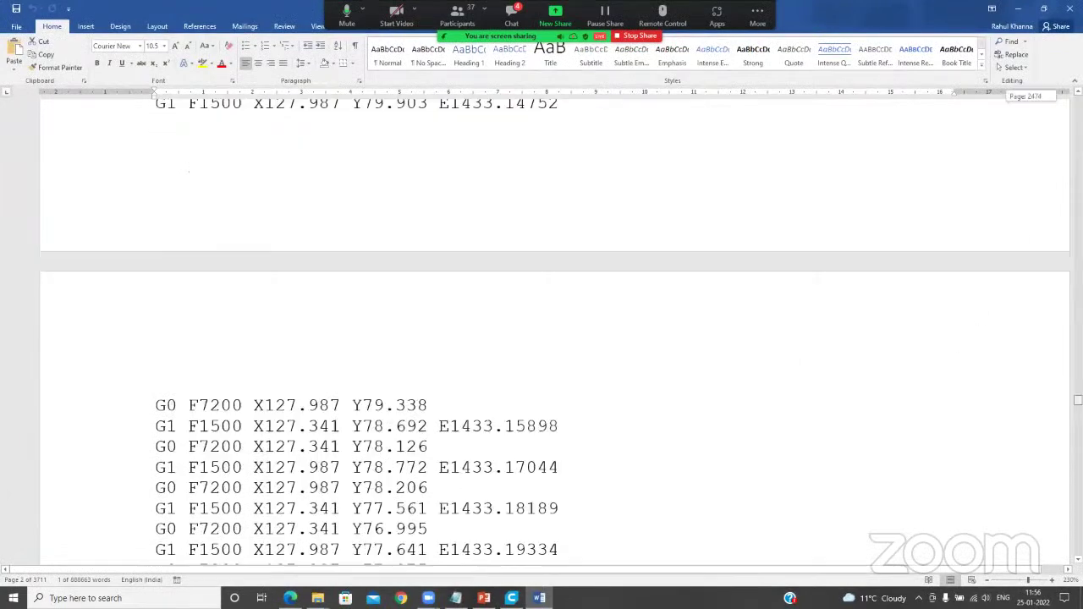
{"action": "scroll", "coordinate": [663, 404], "scroll_direction": "up", "scroll_amount": 11}
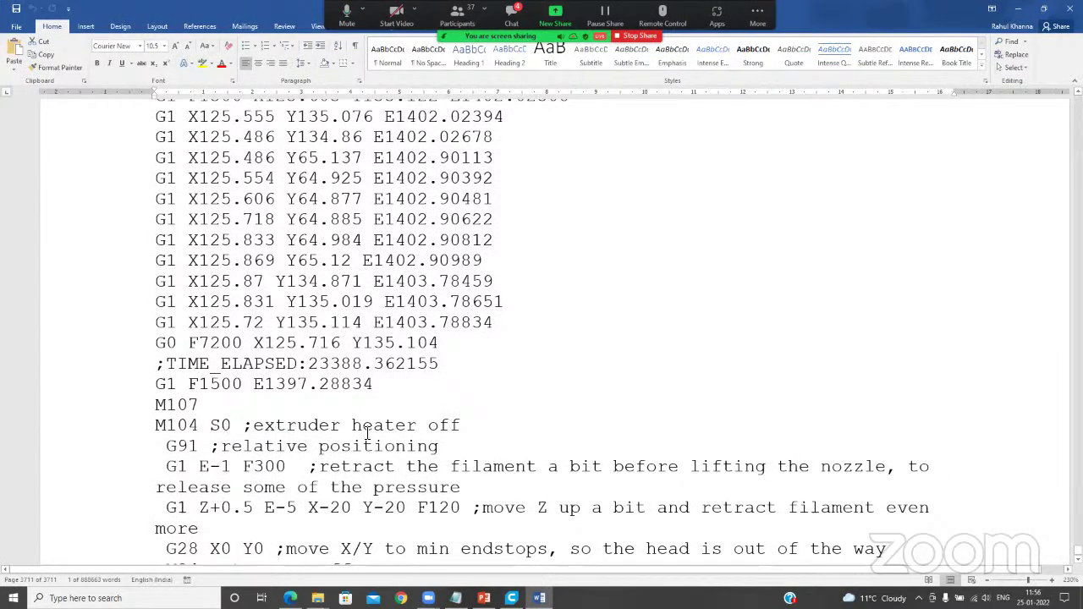
{"action": "left_click_drag", "start_coordinate": [473, 427], "coordinate": [134, 429]}
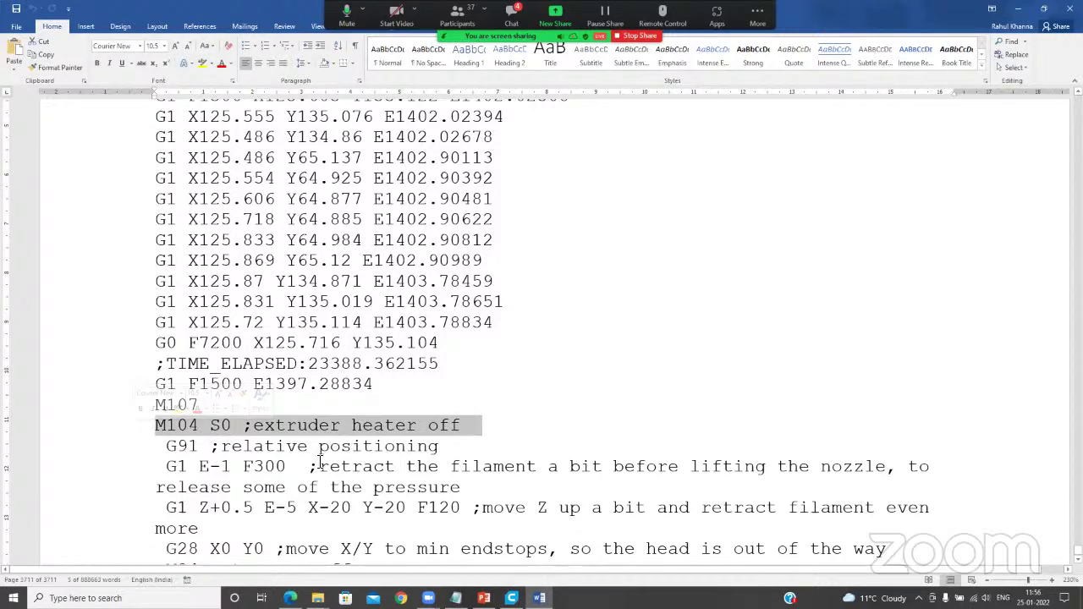
{"action": "left_click_drag", "start_coordinate": [165, 467], "coordinate": [494, 465]}
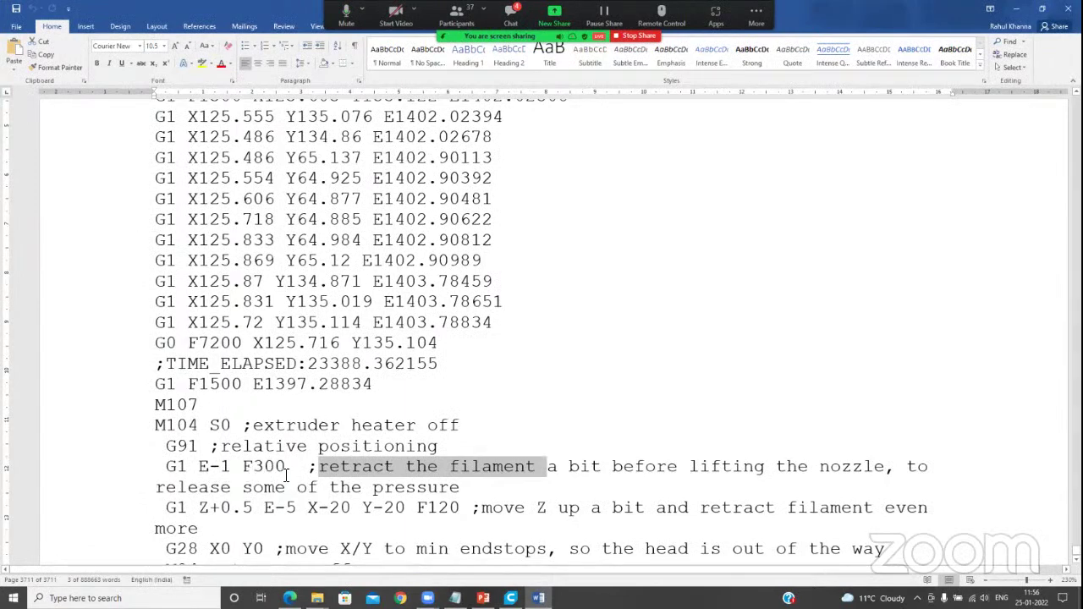
{"action": "scroll", "coordinate": [286, 477], "scroll_direction": "down", "scroll_amount": 2}
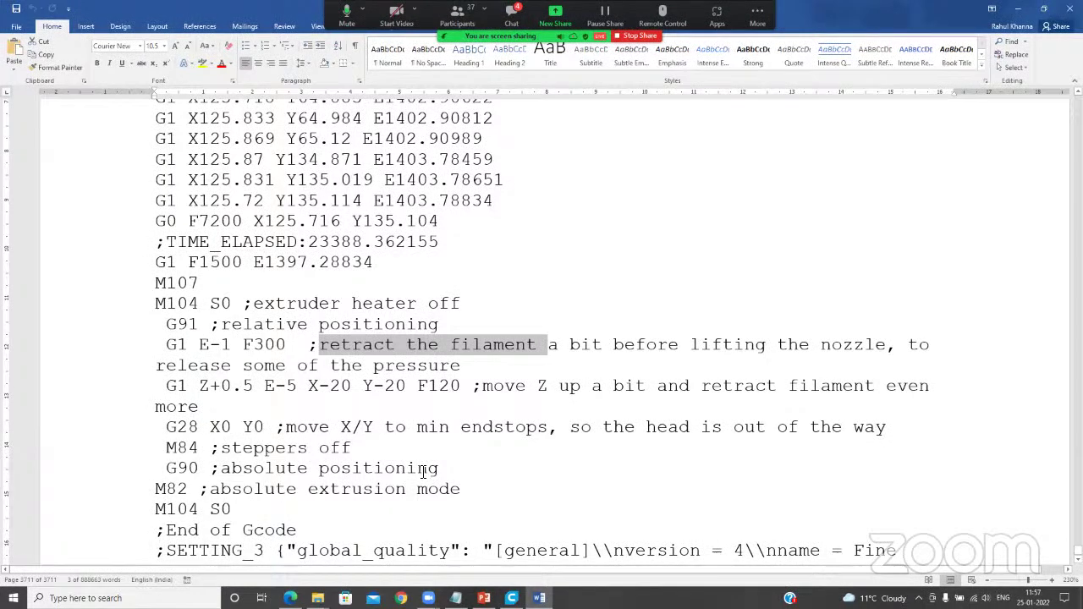
{"action": "scroll", "coordinate": [428, 444], "scroll_direction": "up", "scroll_amount": 4}
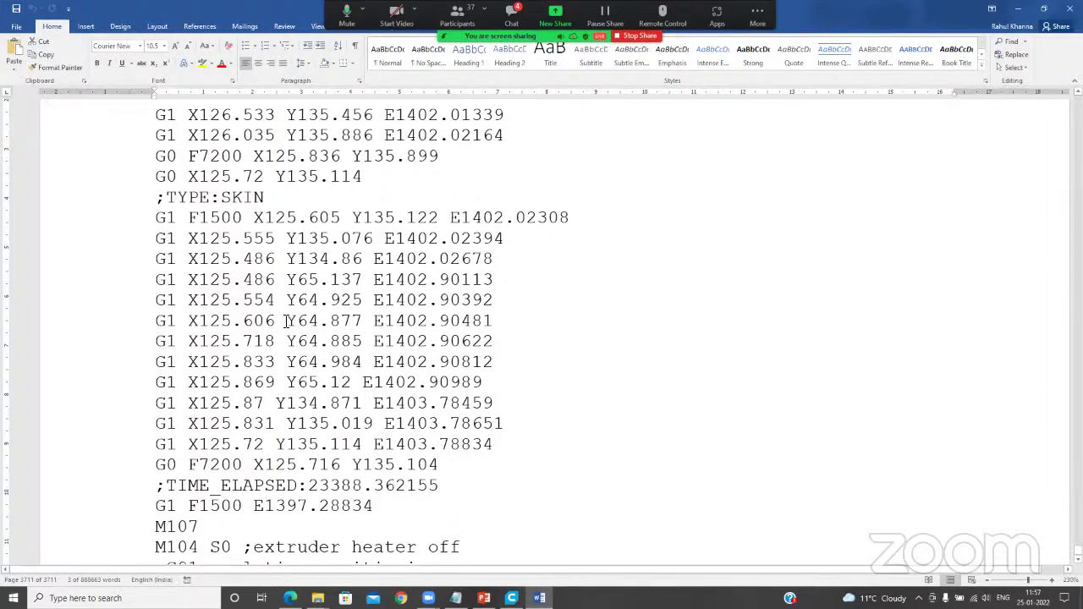
{"action": "scroll", "coordinate": [286, 320], "scroll_direction": "down", "scroll_amount": 8, "text": "ctrl"}
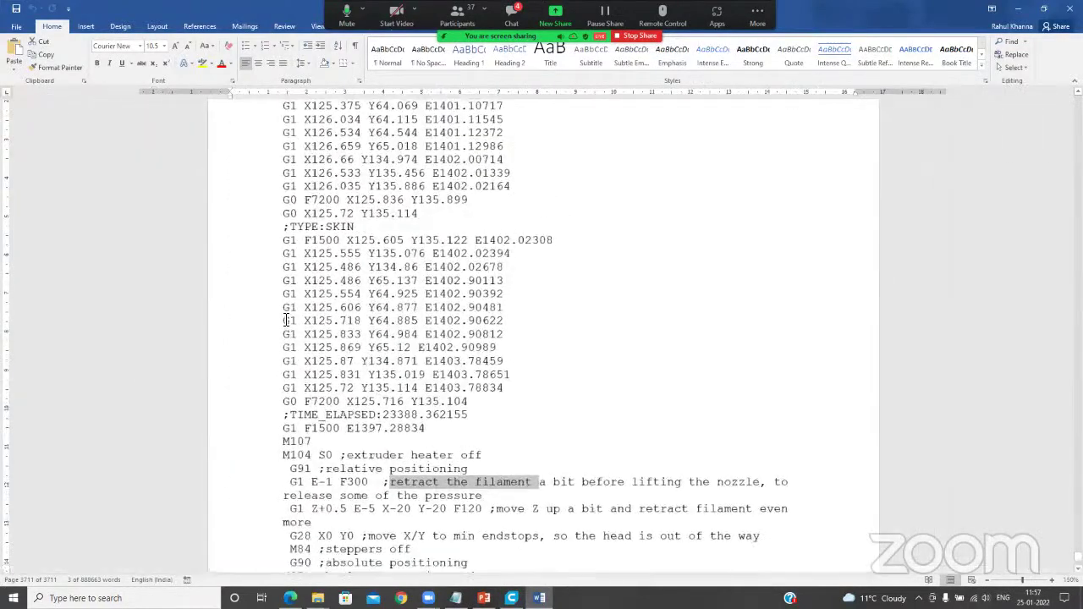
{"action": "scroll", "coordinate": [286, 321], "scroll_direction": "down", "scroll_amount": 2, "text": "ctrl"}
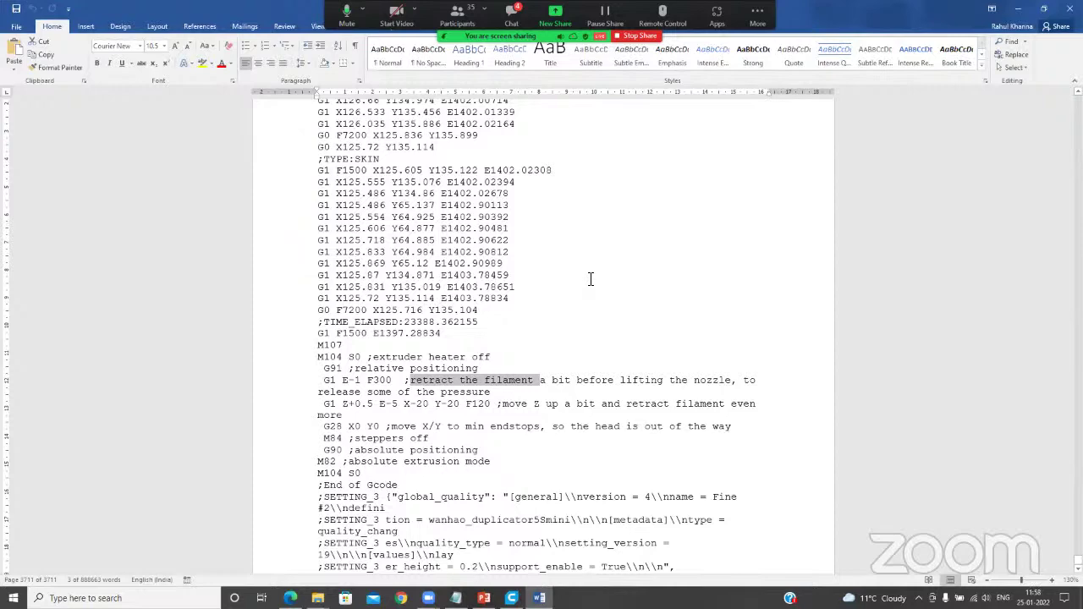
Launch ideaMaker, dismiss its welcome window and maximize the workspace
{"action": "key", "text": "super"}
{"action": "type", "text": "i"}
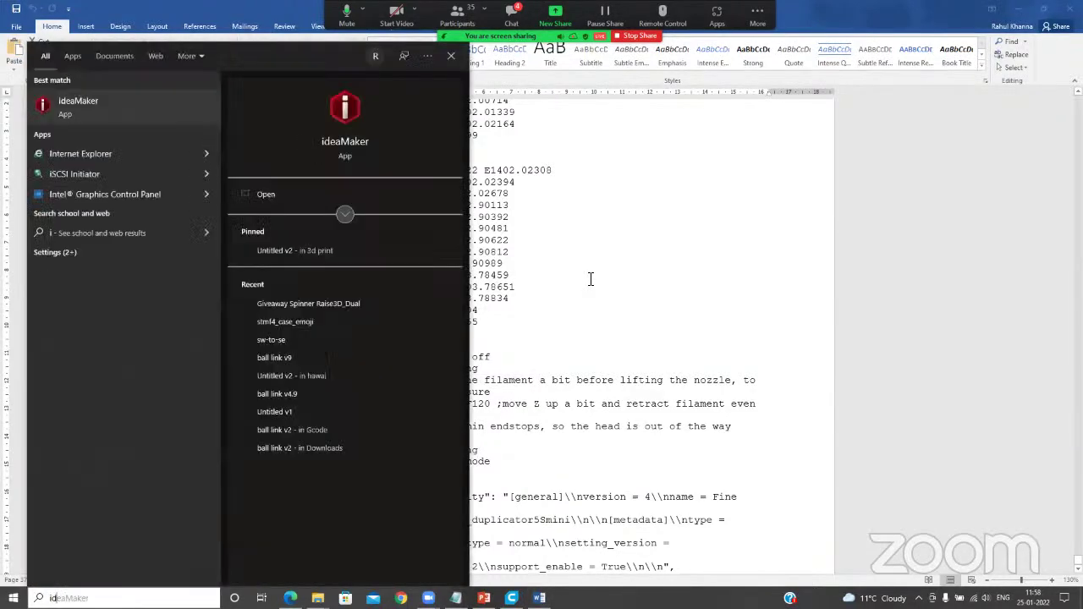
{"action": "type", "text": "deam"}
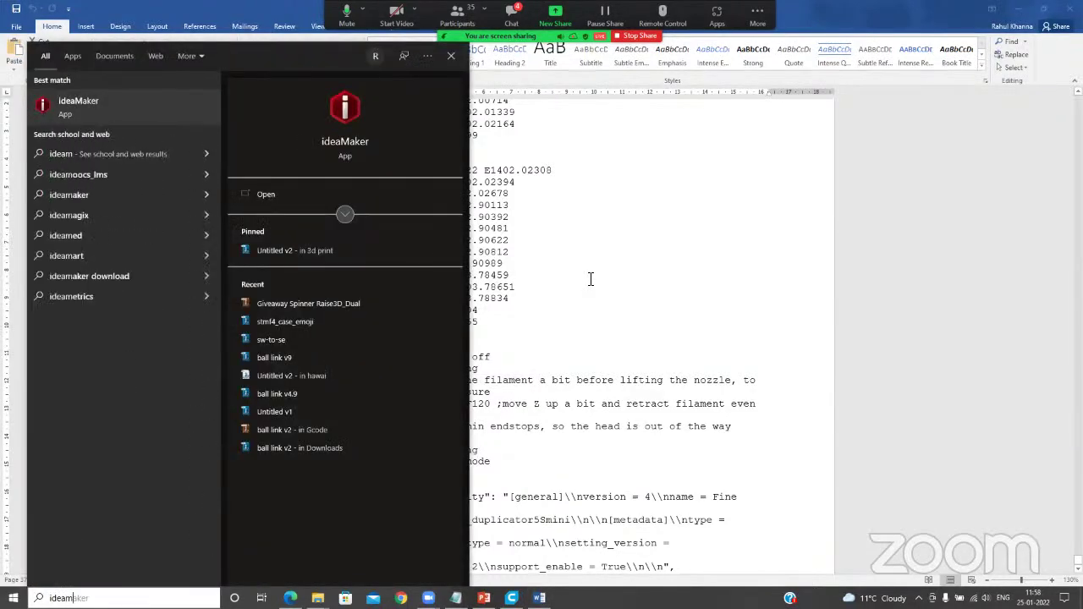
{"action": "key", "text": "Return"}
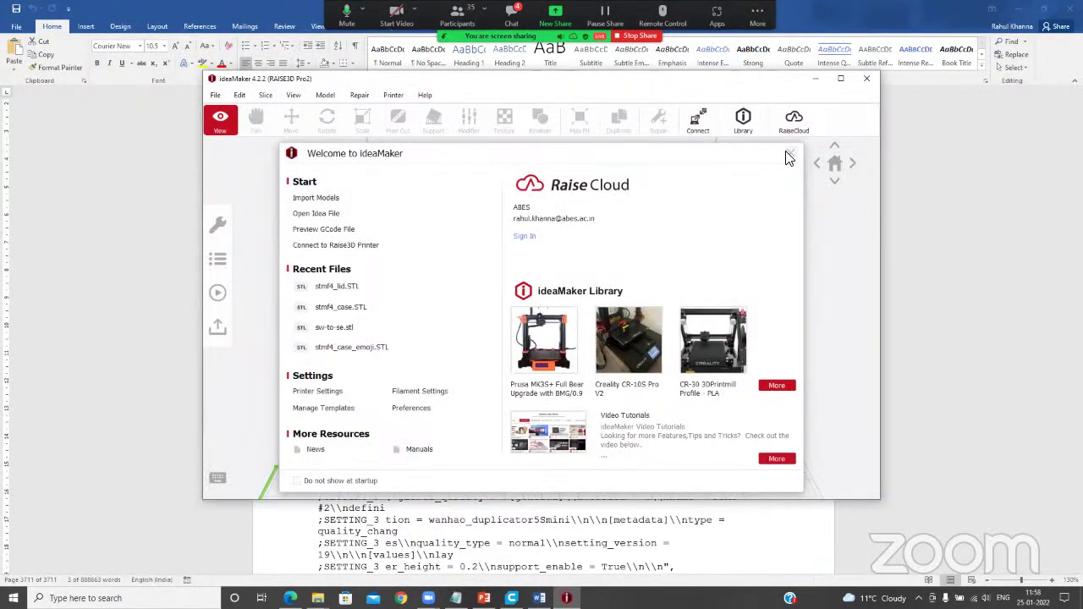
{"action": "left_click", "coordinate": [789, 154]}
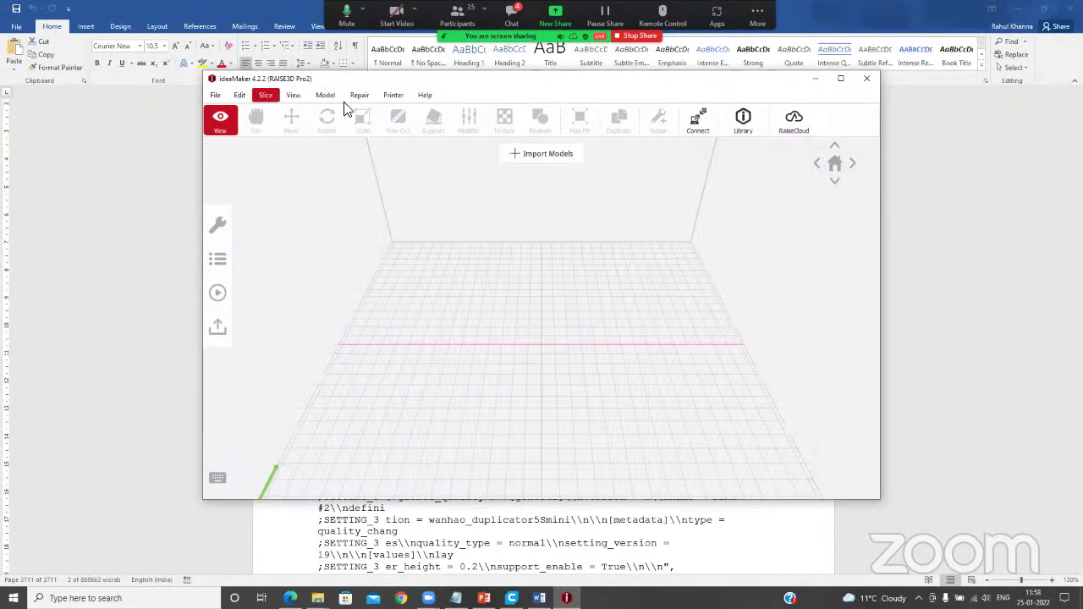
{"action": "left_click", "coordinate": [840, 81]}
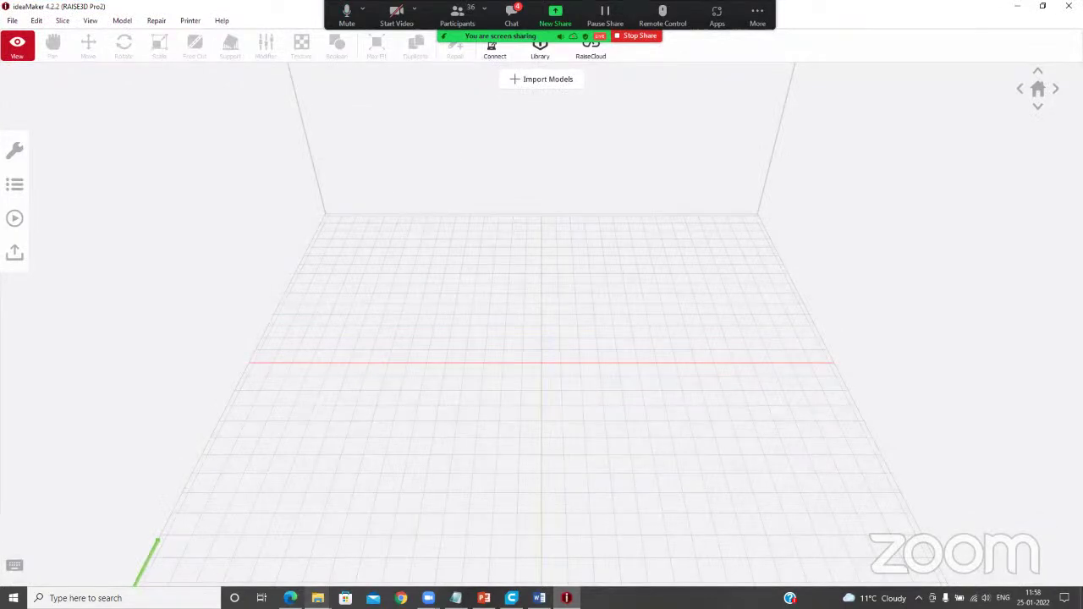
Import the Untitled v1 STL from the 3d print folder onto the ideaMaker build plate
{"action": "mouse_move", "coordinate": [317, 598]}
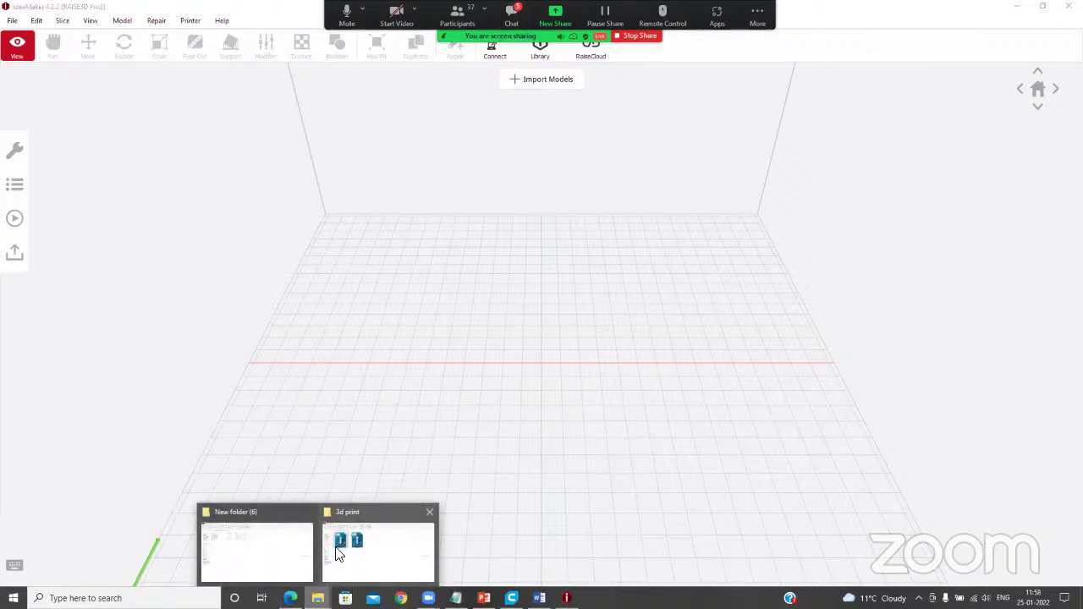
{"action": "left_click", "coordinate": [284, 554]}
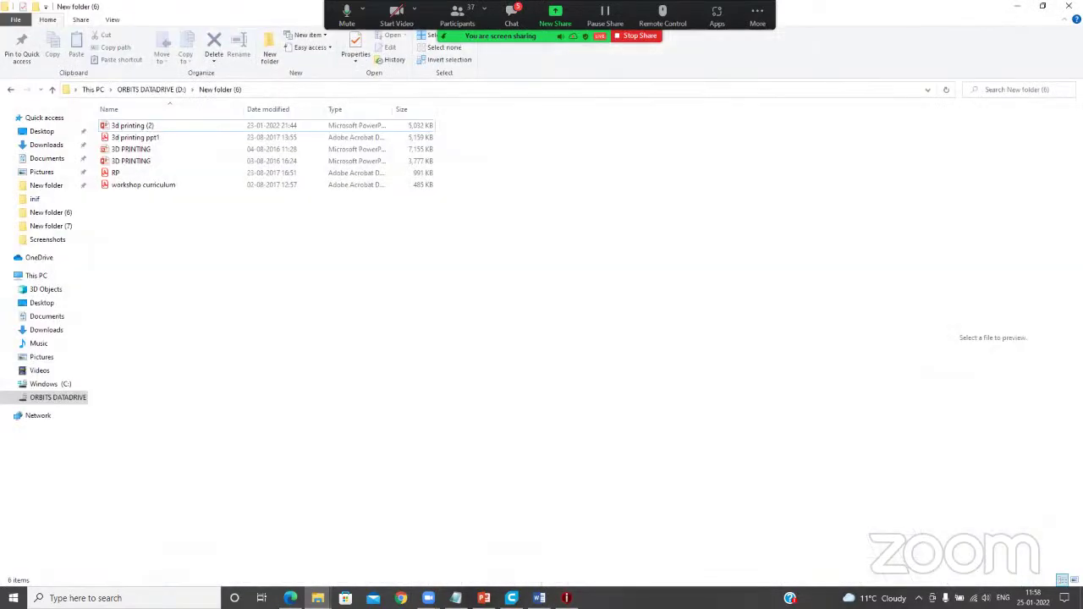
{"action": "mouse_move", "coordinate": [317, 598]}
{"action": "left_click", "coordinate": [377, 542]}
{"action": "left_click", "coordinate": [167, 225]}
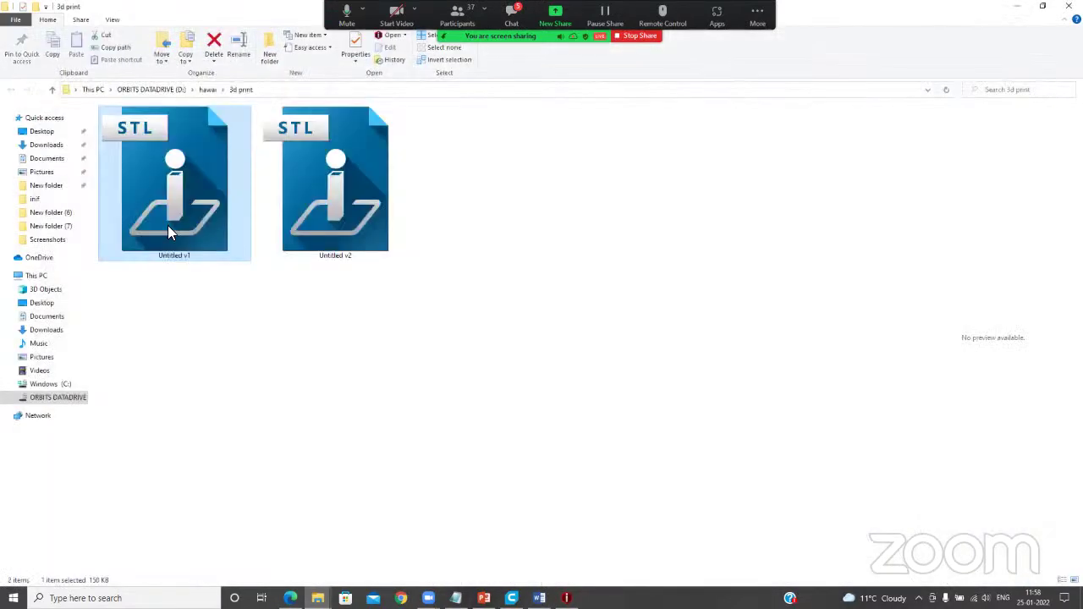
{"action": "left_click_drag", "start_coordinate": [167, 225], "coordinate": [489, 380]}
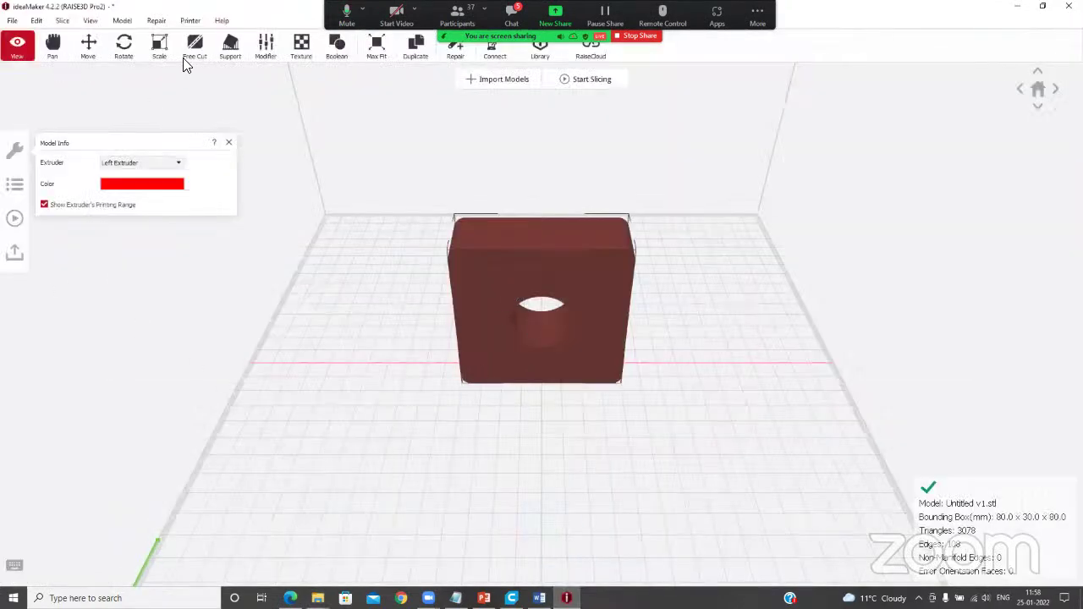
Rotate the Untitled v1 model freehand about the X axis to about -267 degrees, laying the block down with its hole upright
{"action": "left_click", "coordinate": [124, 45]}
{"action": "left_click_drag", "start_coordinate": [430, 416], "coordinate": [690, 261]}
{"action": "left_click", "coordinate": [581, 346]}
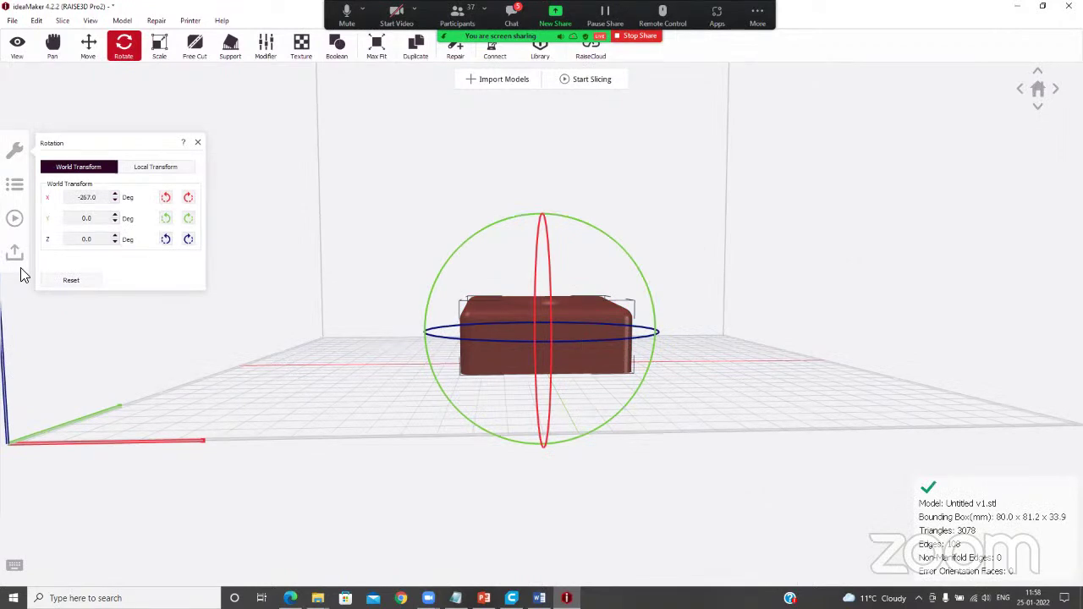
{"action": "left_click", "coordinate": [14, 183]}
{"action": "key", "text": "Escape"}
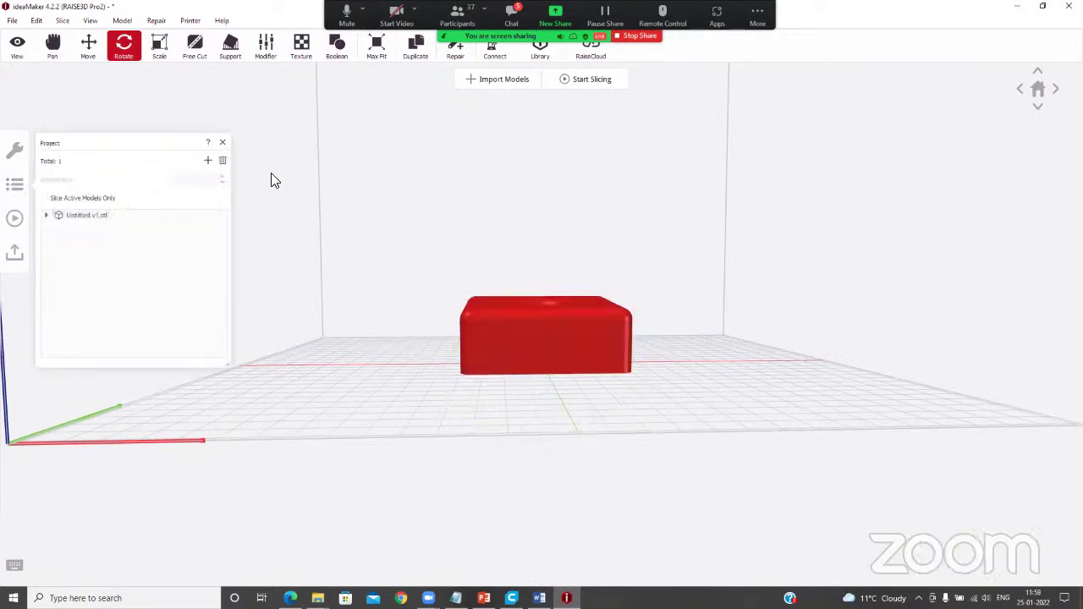
{"action": "left_click", "coordinate": [222, 142]}
{"action": "left_click_drag", "start_coordinate": [264, 191], "coordinate": [763, 453]}
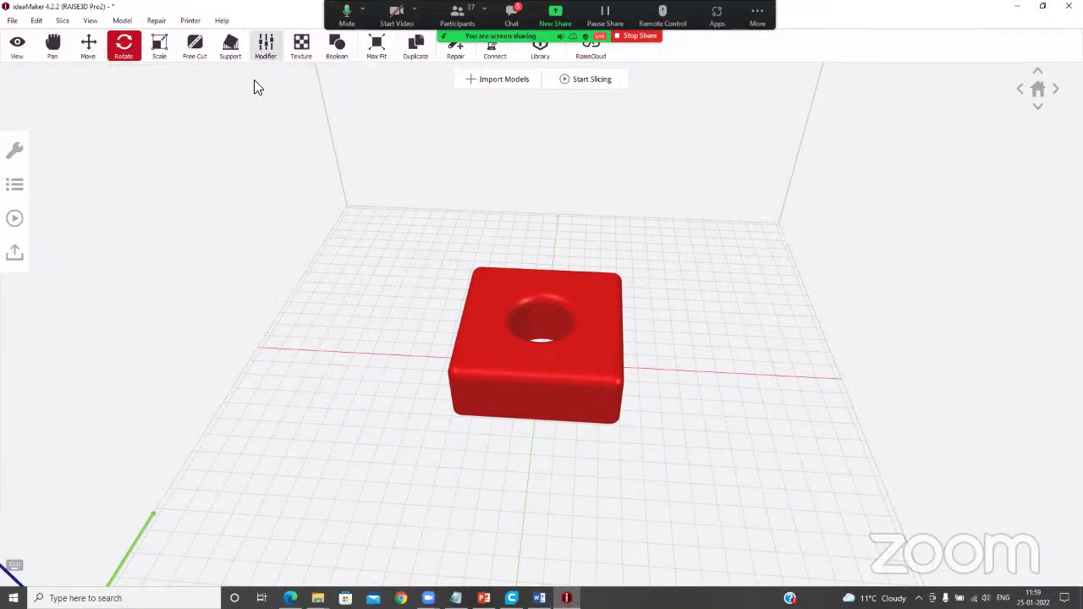
Slice the model for the RAISE3D Pro2 with the Standard - Pro2 - PLA template
{"action": "left_click", "coordinate": [590, 85]}
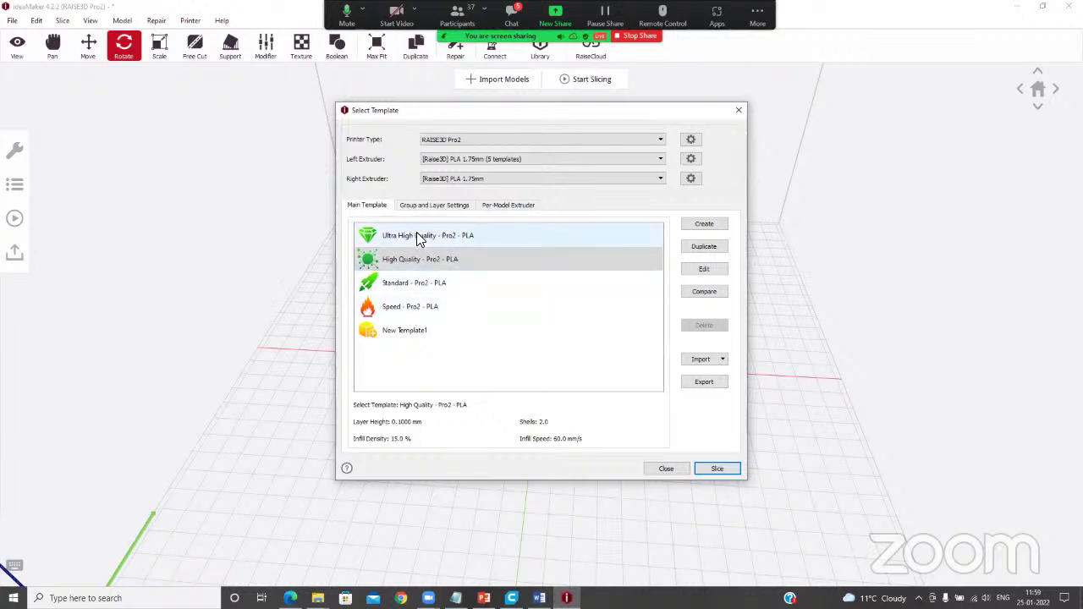
{"action": "left_click", "coordinate": [403, 291]}
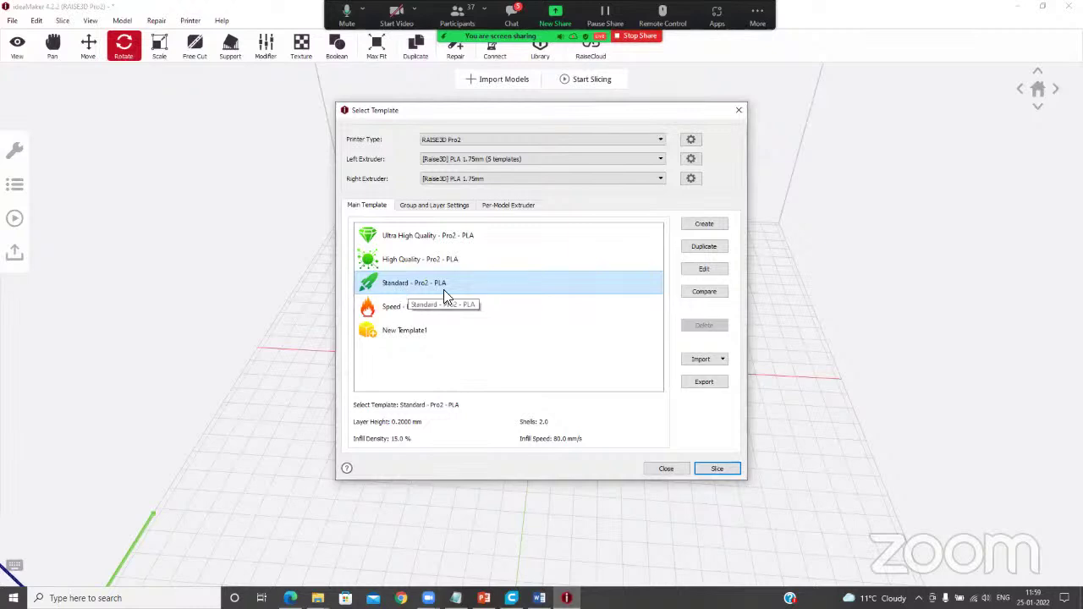
{"action": "left_click", "coordinate": [717, 470]}
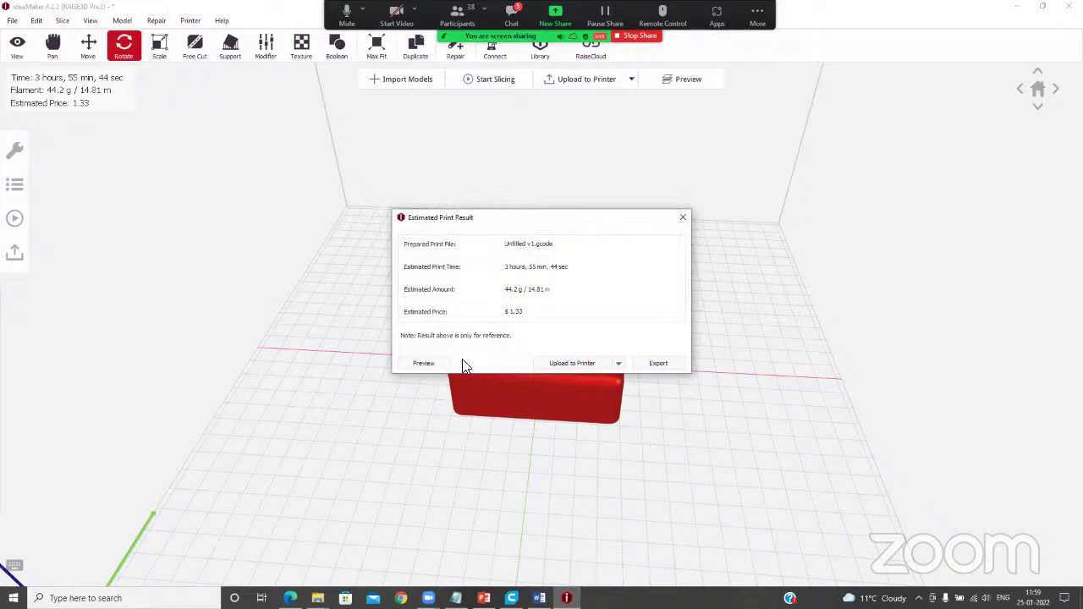
Preview the sliced layers and inspect the raft and the underside of the block from low side angles
{"action": "left_click", "coordinate": [426, 363]}
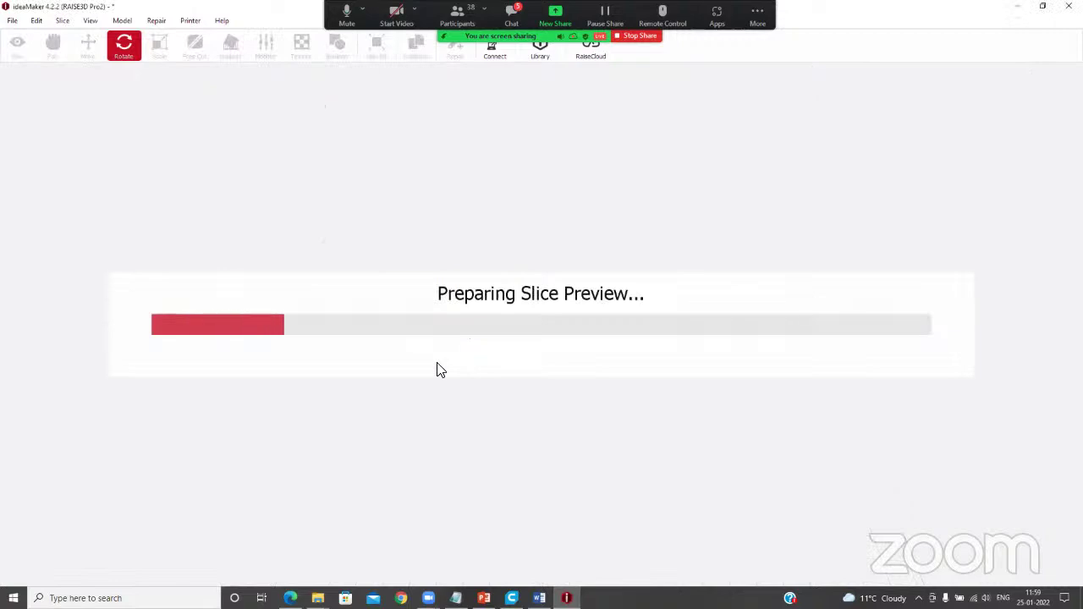
{"action": "left_click_drag", "start_coordinate": [500, 403], "coordinate": [371, 356]}
{"action": "scroll", "coordinate": [484, 377], "scroll_direction": "up", "scroll_amount": 5}
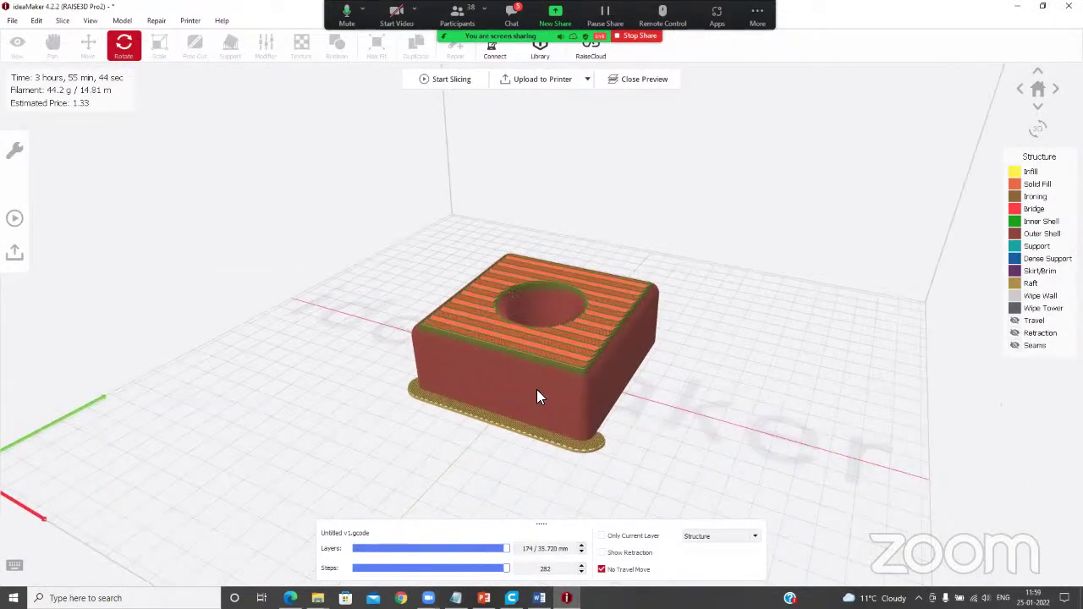
{"action": "left_click_drag", "start_coordinate": [565, 393], "coordinate": [559, 343]}
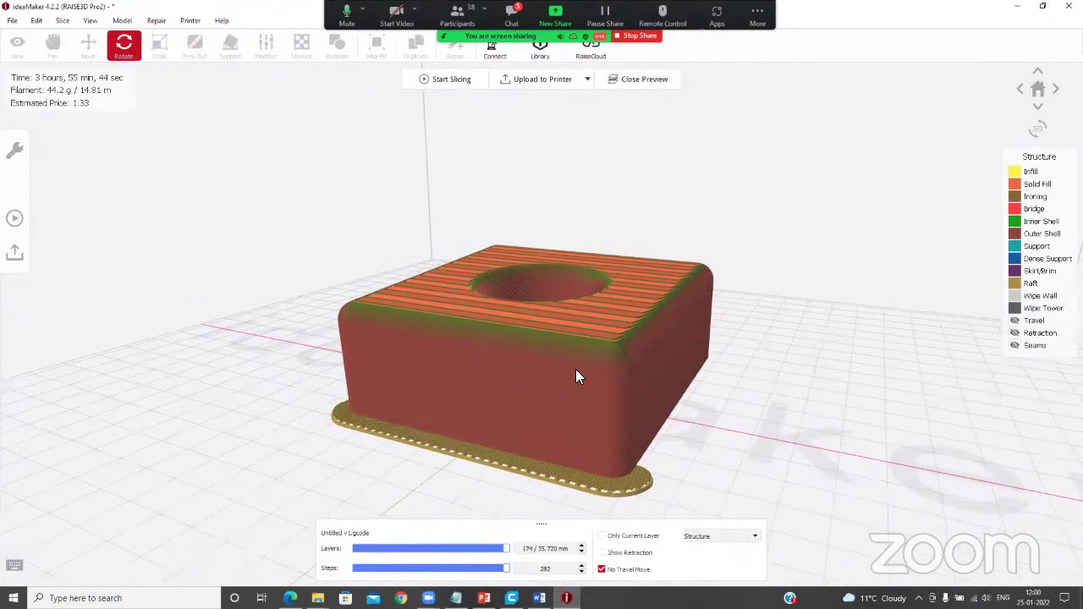
{"action": "scroll", "coordinate": [616, 414], "scroll_direction": "up", "scroll_amount": 2}
{"action": "left_click_drag", "start_coordinate": [618, 426], "coordinate": [274, 285]}
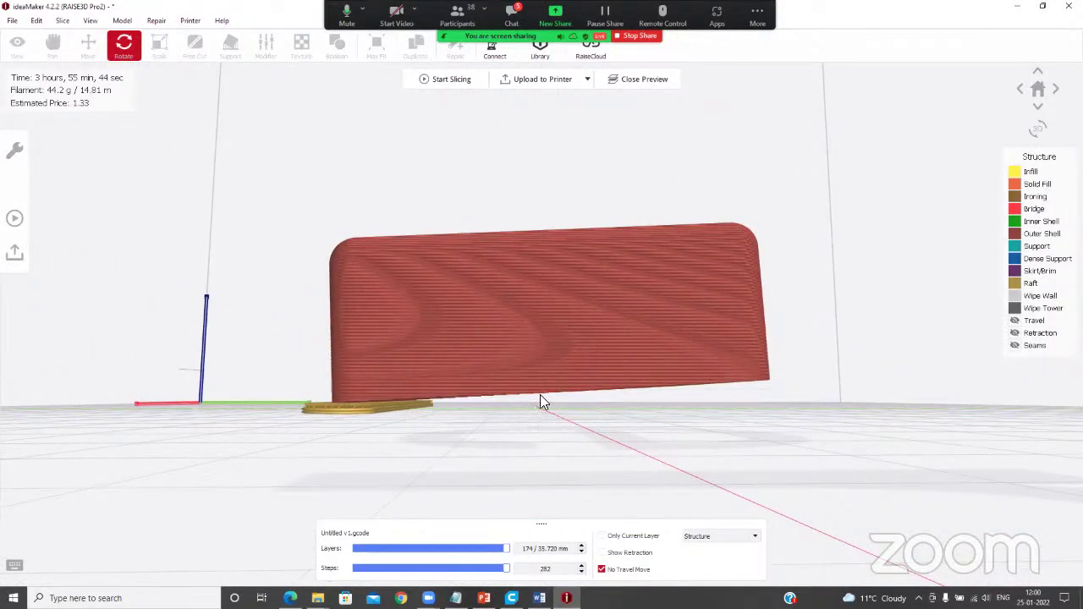
{"action": "left_click_drag", "start_coordinate": [582, 320], "coordinate": [696, 362]}
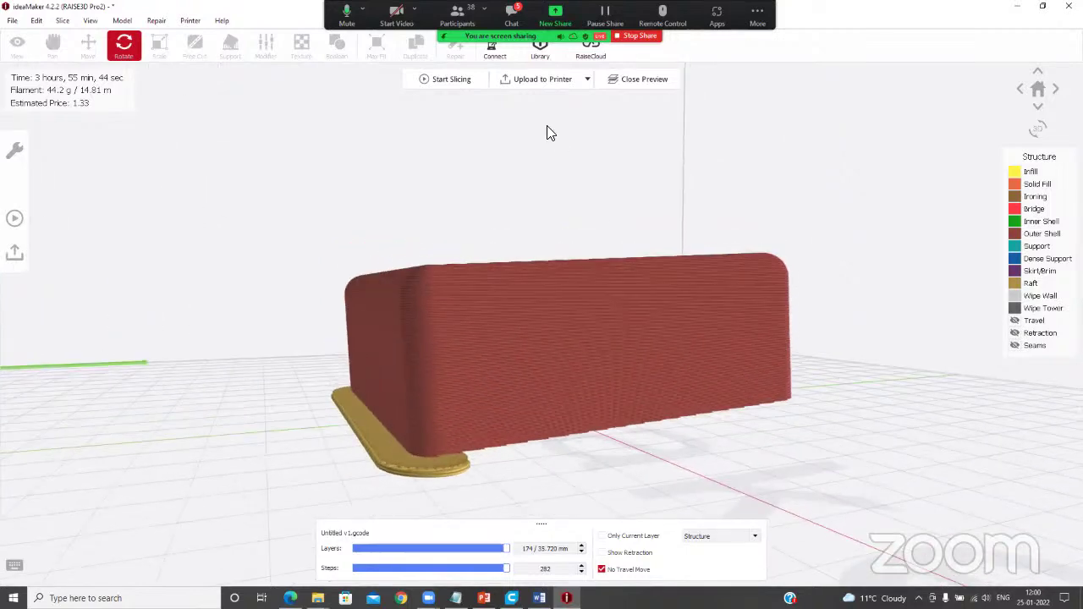
Close the slice preview and rotate the model about the X axis to -270 degrees, checking the angle in the rotation settings
{"action": "left_click", "coordinate": [622, 80]}
{"action": "left_click", "coordinate": [586, 361]}
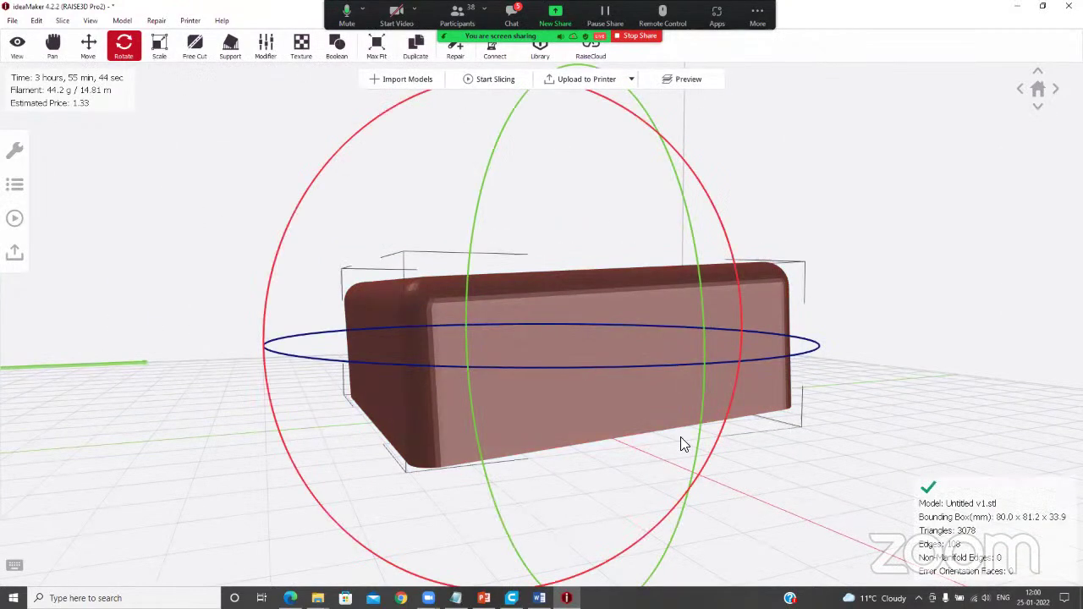
{"action": "left_click_drag", "start_coordinate": [755, 422], "coordinate": [648, 397]}
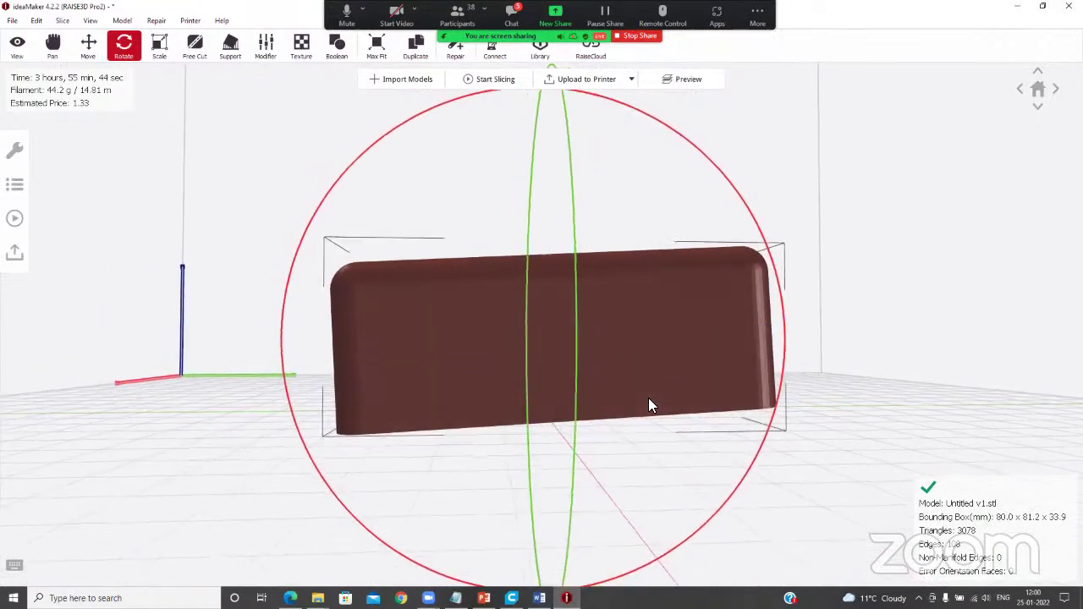
{"action": "mouse_move", "coordinate": [793, 282]}
{"action": "left_mouse_down"}
{"action": "mouse_move", "coordinate": [780, 289]}
{"action": "mouse_move", "coordinate": [775, 276]}
{"action": "left_mouse_up"}
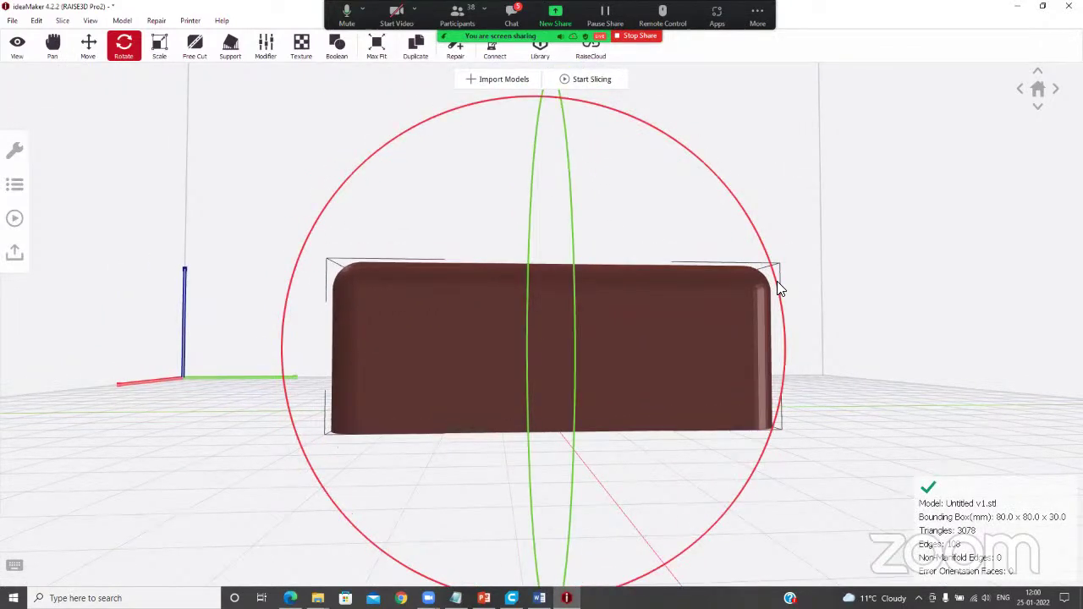
{"action": "left_click", "coordinate": [877, 395]}
{"action": "left_click", "coordinate": [647, 423]}
{"action": "left_click", "coordinate": [15, 152]}
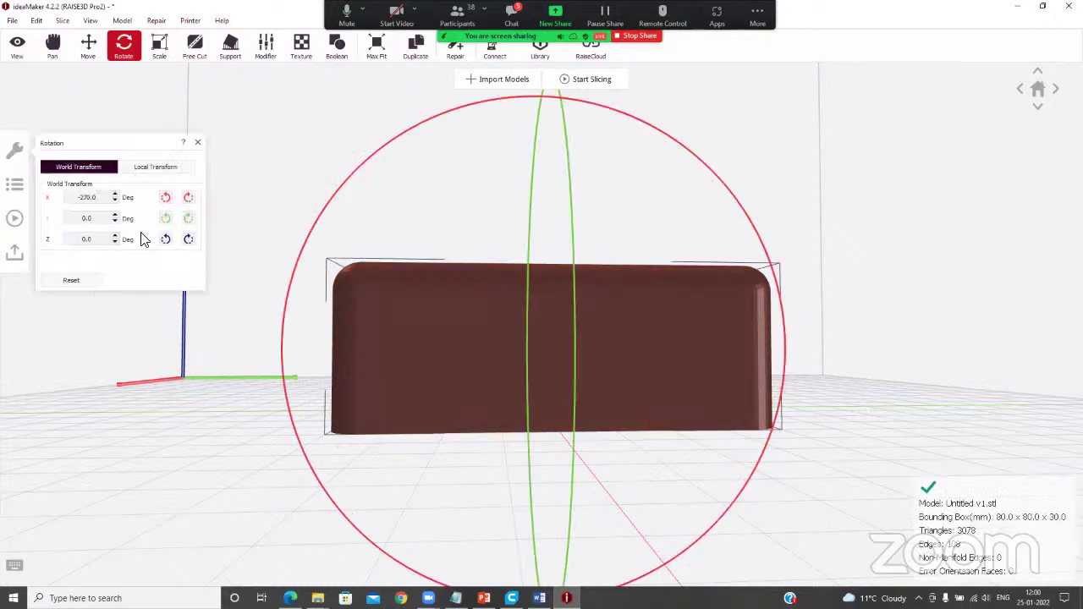
{"action": "left_click", "coordinate": [80, 198]}
{"action": "left_click", "coordinate": [197, 143]}
Slice the levelled model again with the Standard - Pro2 - PLA template
{"action": "left_click", "coordinate": [222, 367]}
{"action": "left_click_drag", "start_coordinate": [228, 427], "coordinate": [347, 419]}
{"action": "left_click", "coordinate": [563, 81]}
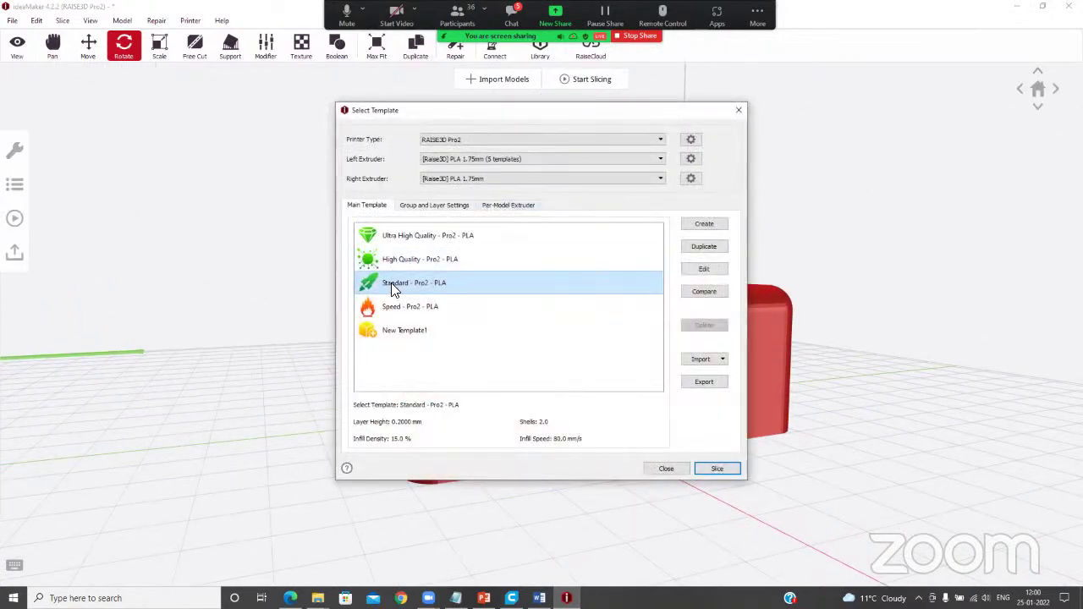
{"action": "left_click", "coordinate": [716, 468]}
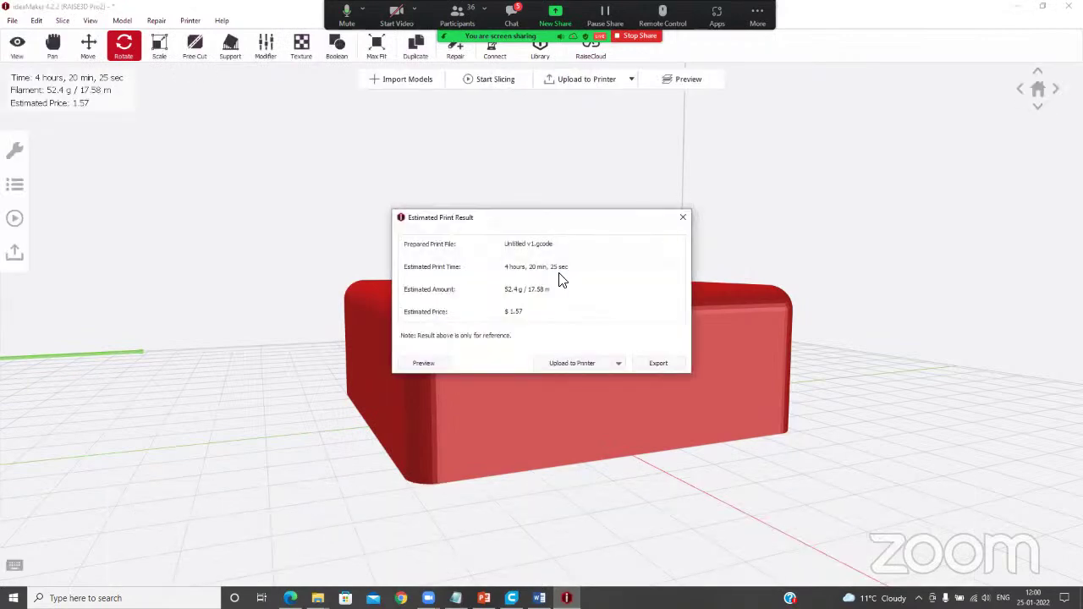
Preview the sliced layers, inspect the raft around the block from low side angles, and close the preview
{"action": "left_click", "coordinate": [438, 363]}
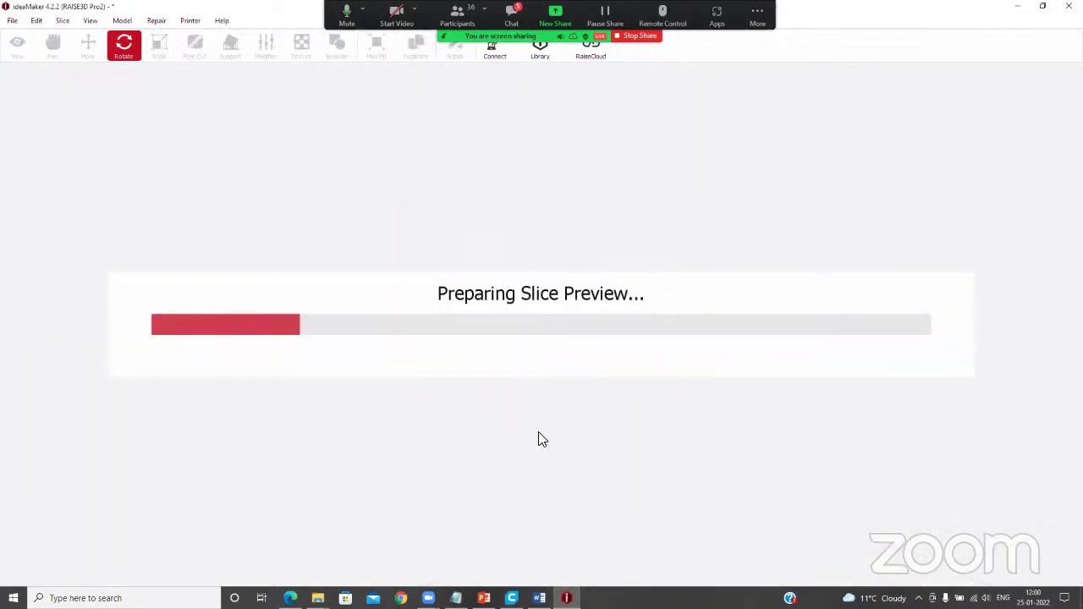
{"action": "left_click_drag", "start_coordinate": [557, 442], "coordinate": [350, 383]}
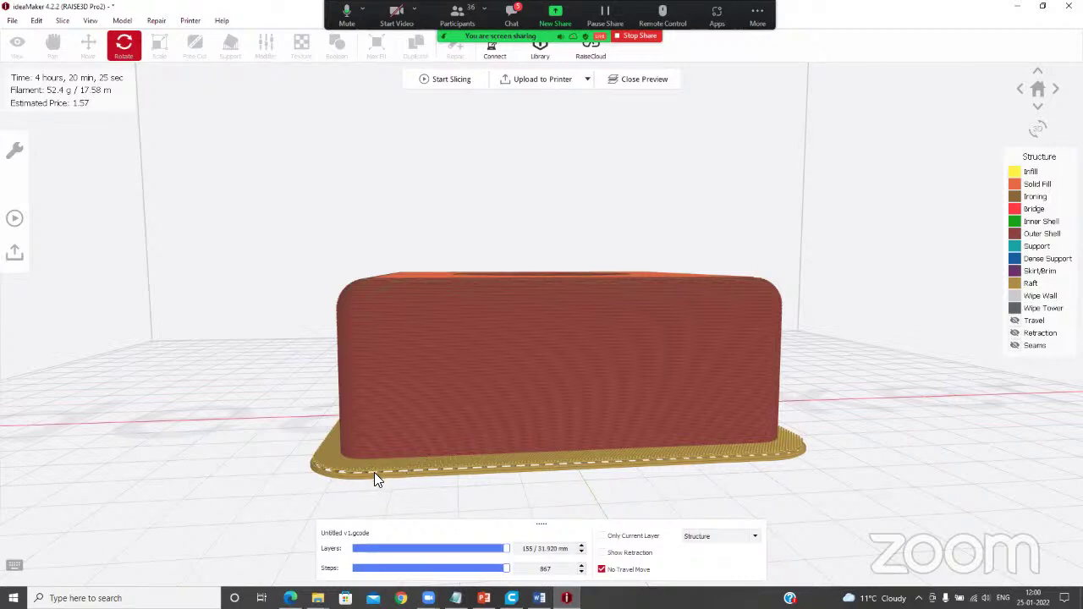
{"action": "left_click_drag", "start_coordinate": [379, 470], "coordinate": [435, 451]}
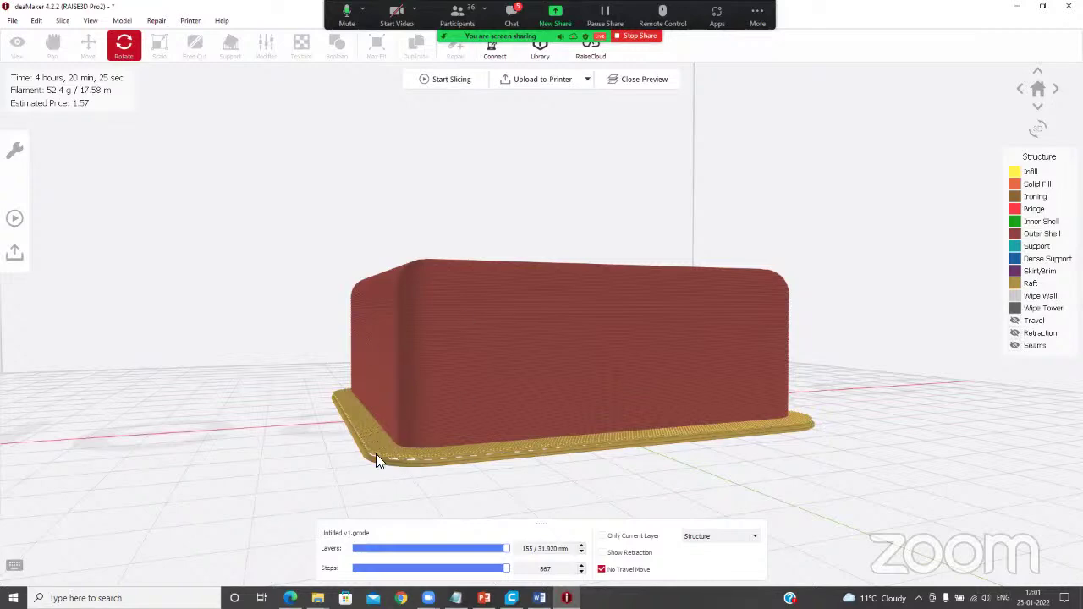
{"action": "left_click_drag", "start_coordinate": [416, 400], "coordinate": [565, 194]}
{"action": "left_click", "coordinate": [631, 79]}
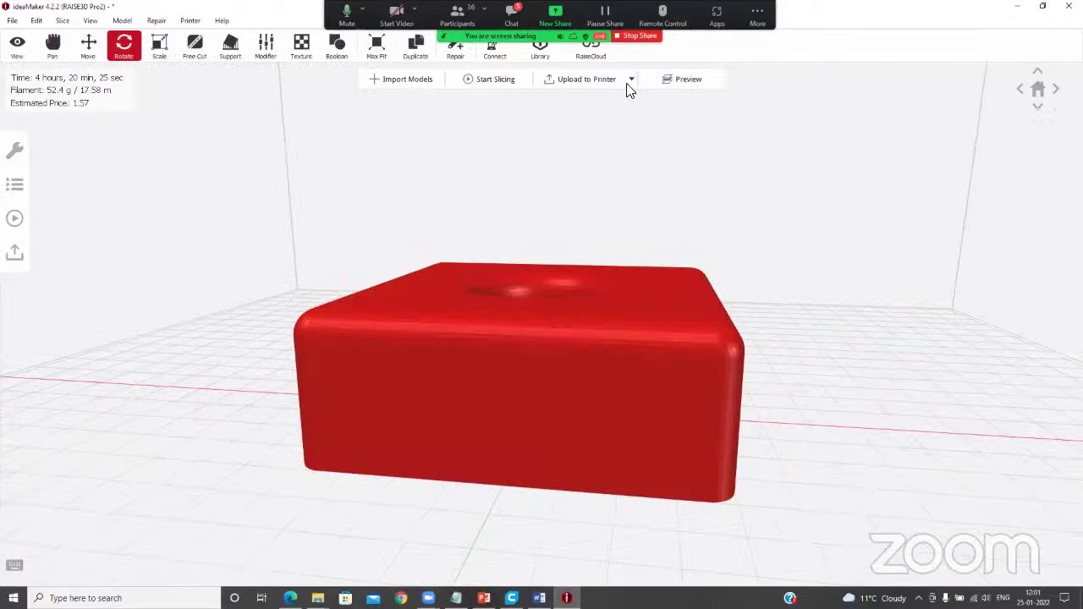
Set the platform addition of the Standard - Pro2 - PLA template to Brim Only and slice the model again
{"action": "left_click", "coordinate": [487, 80]}
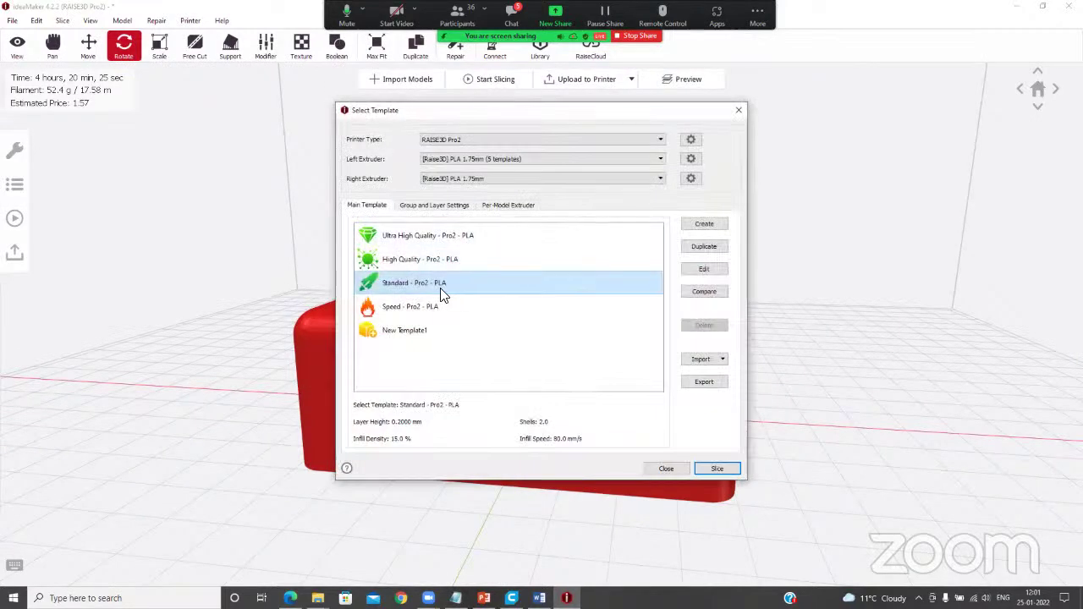
{"action": "left_click", "coordinate": [703, 269]}
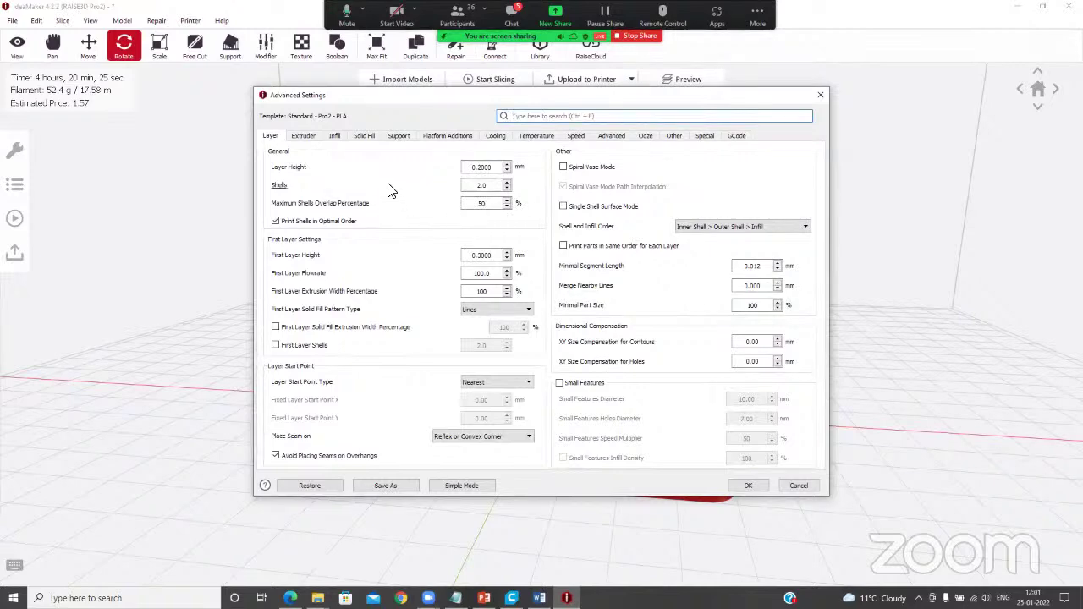
{"action": "left_click", "coordinate": [448, 137]}
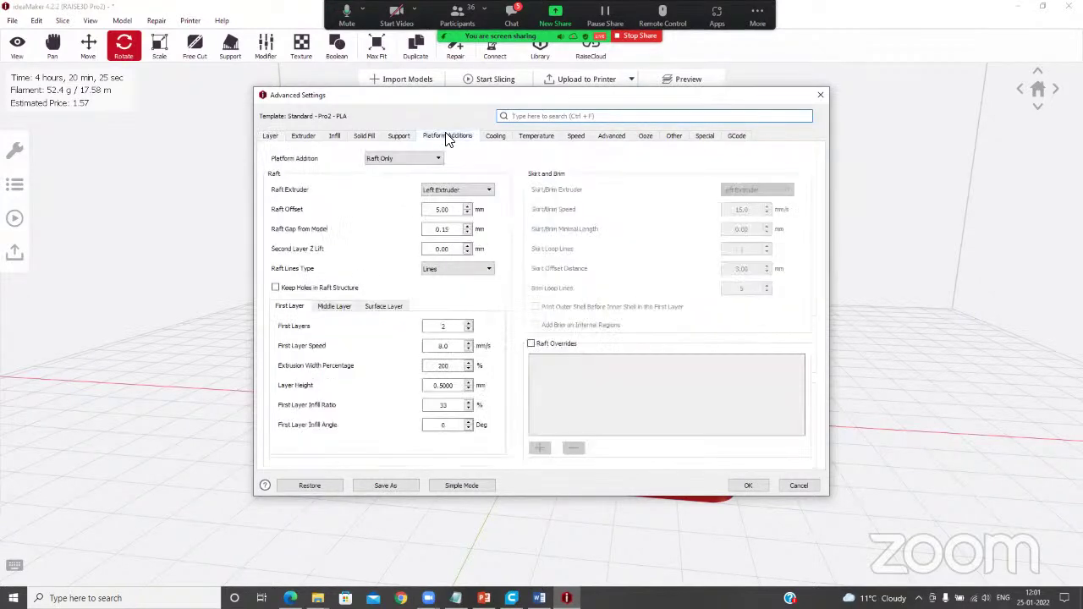
{"action": "left_click", "coordinate": [381, 163]}
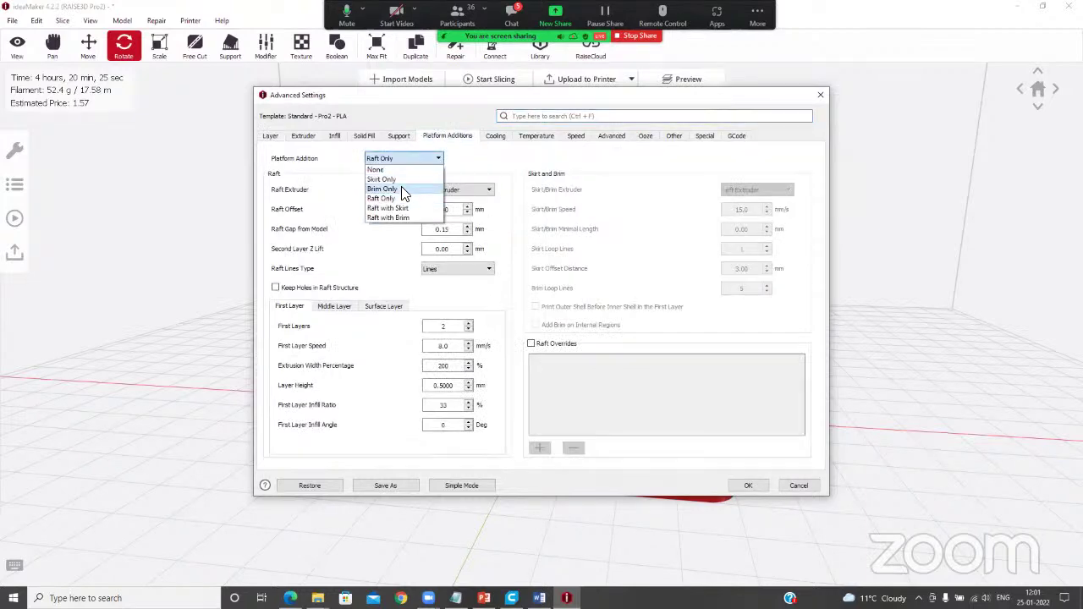
{"action": "left_click", "coordinate": [403, 188]}
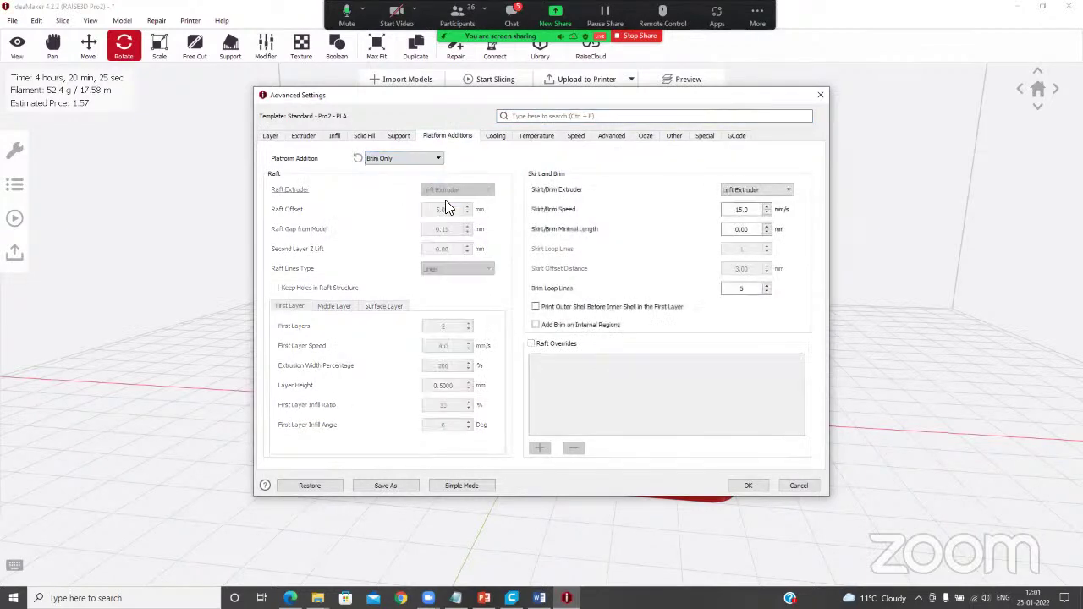
{"action": "left_click", "coordinate": [753, 484]}
{"action": "left_click", "coordinate": [717, 468]}
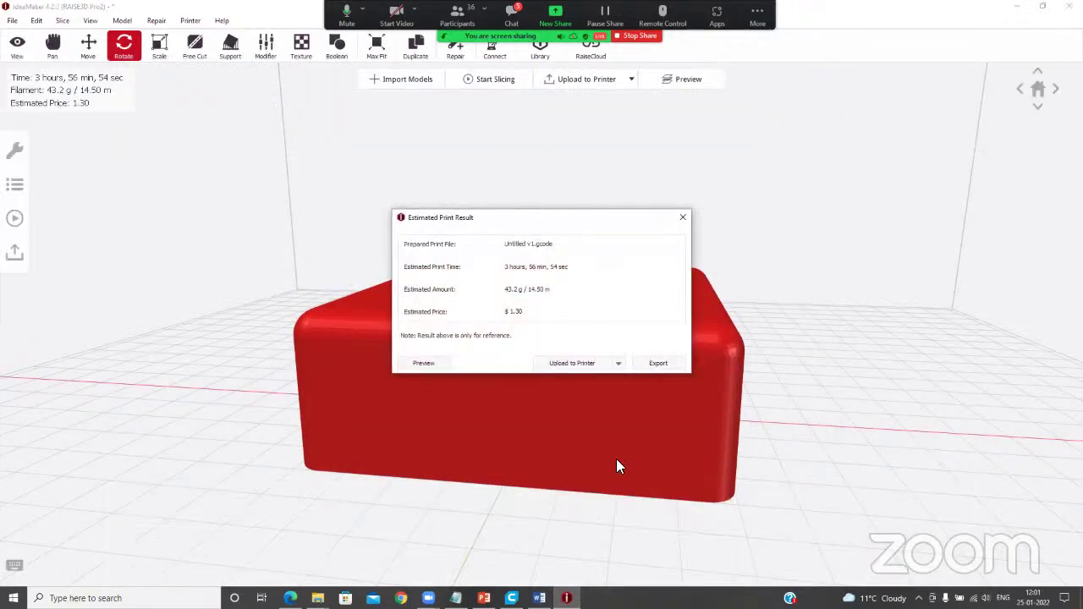
Preview the new slice and inspect the brim around the base of the block from several sides
{"action": "left_click", "coordinate": [433, 365]}
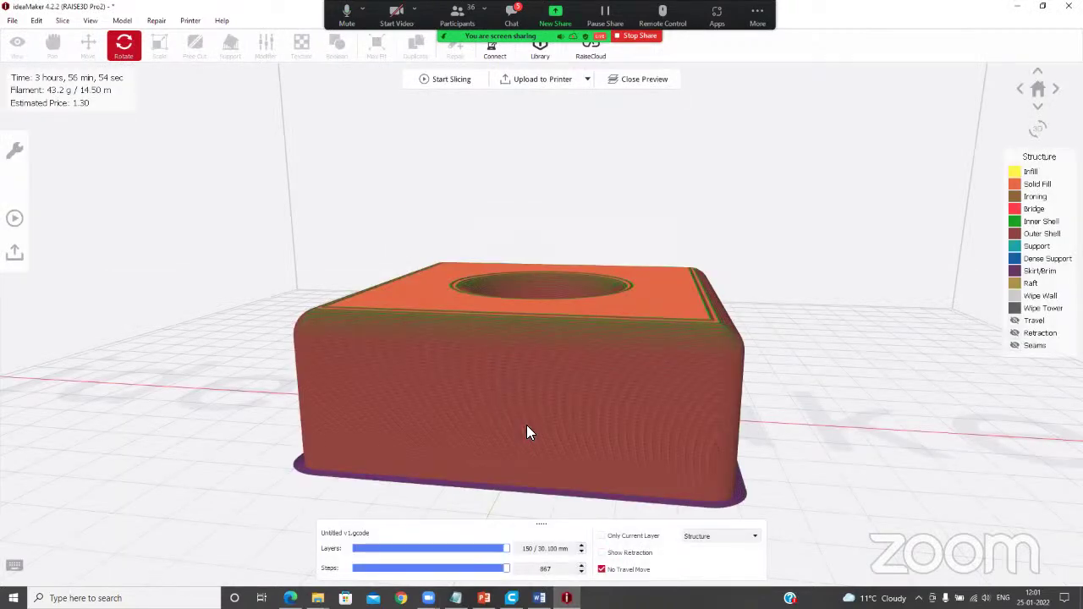
{"action": "left_click_drag", "start_coordinate": [476, 450], "coordinate": [609, 466]}
{"action": "left_click_drag", "start_coordinate": [512, 500], "coordinate": [415, 380]}
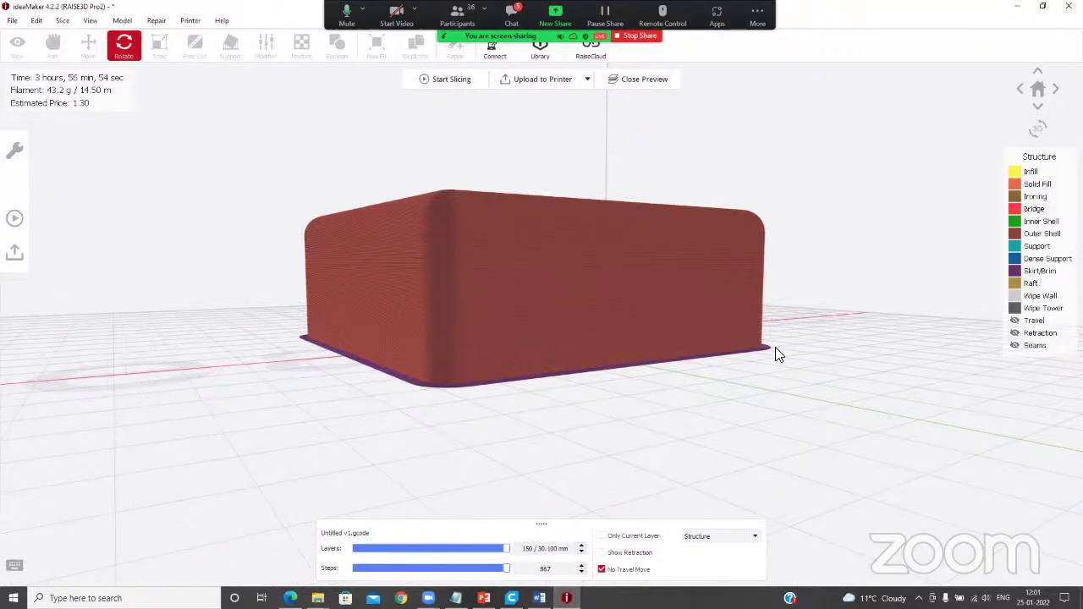
{"action": "left_click_drag", "start_coordinate": [773, 355], "coordinate": [449, 419]}
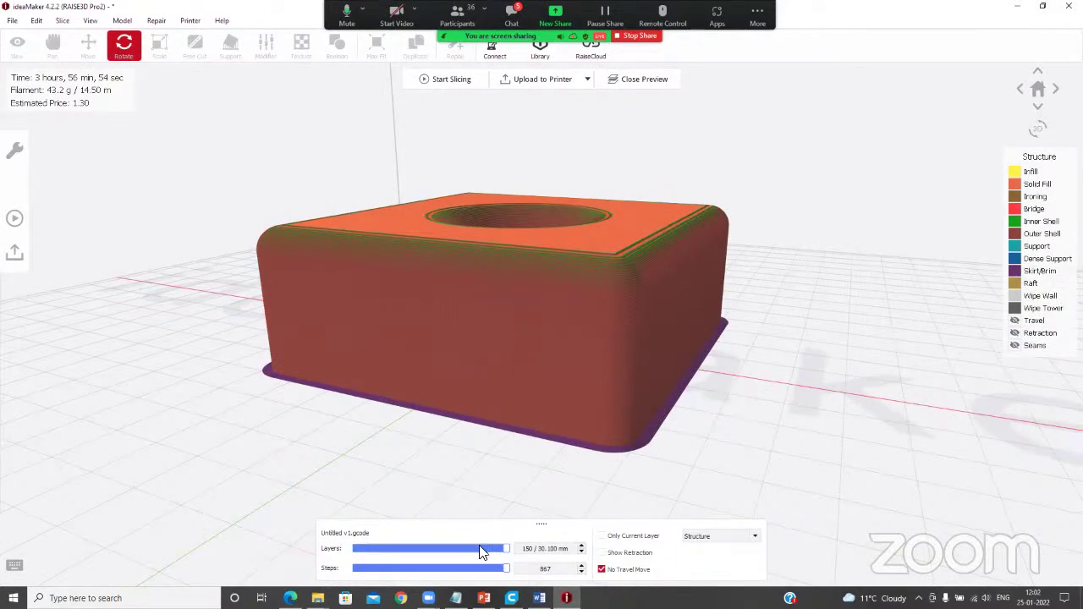
Lower the previewed layers to about layer 59 to examine the infill from above, and restore the full layer range
{"action": "left_click_drag", "start_coordinate": [493, 550], "coordinate": [411, 548]}
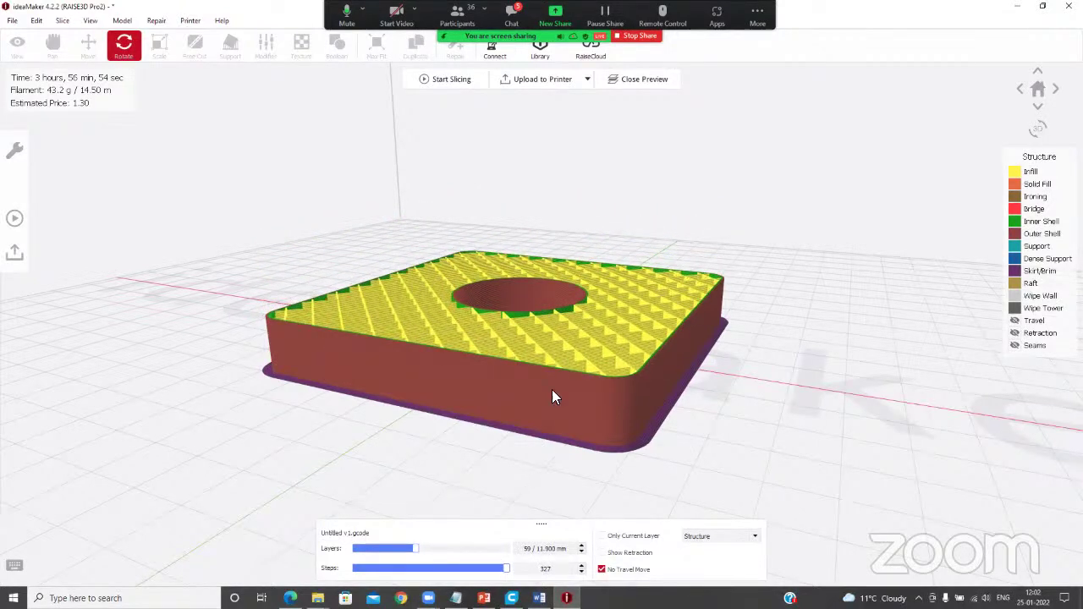
{"action": "left_click_drag", "start_coordinate": [552, 389], "coordinate": [531, 423]}
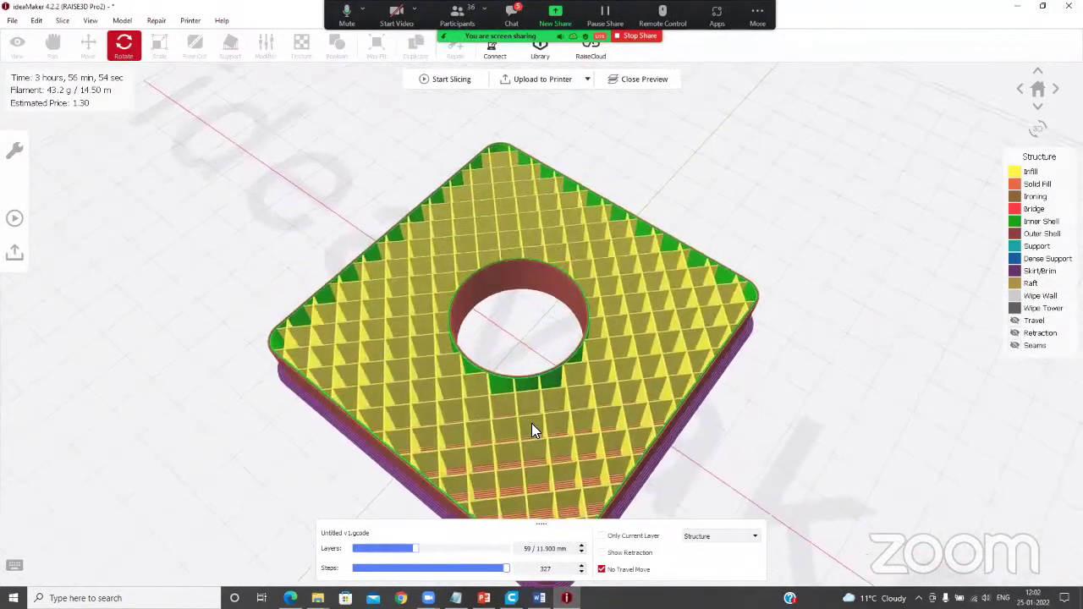
{"action": "left_click_drag", "start_coordinate": [414, 548], "coordinate": [516, 552]}
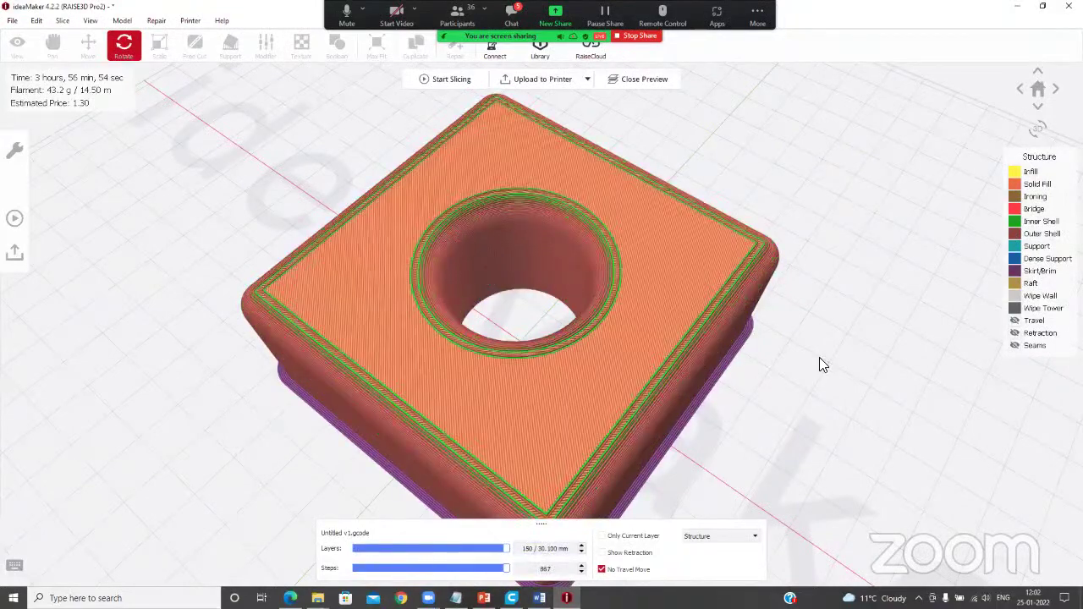
{"action": "left_click_drag", "start_coordinate": [819, 366], "coordinate": [571, 307]}
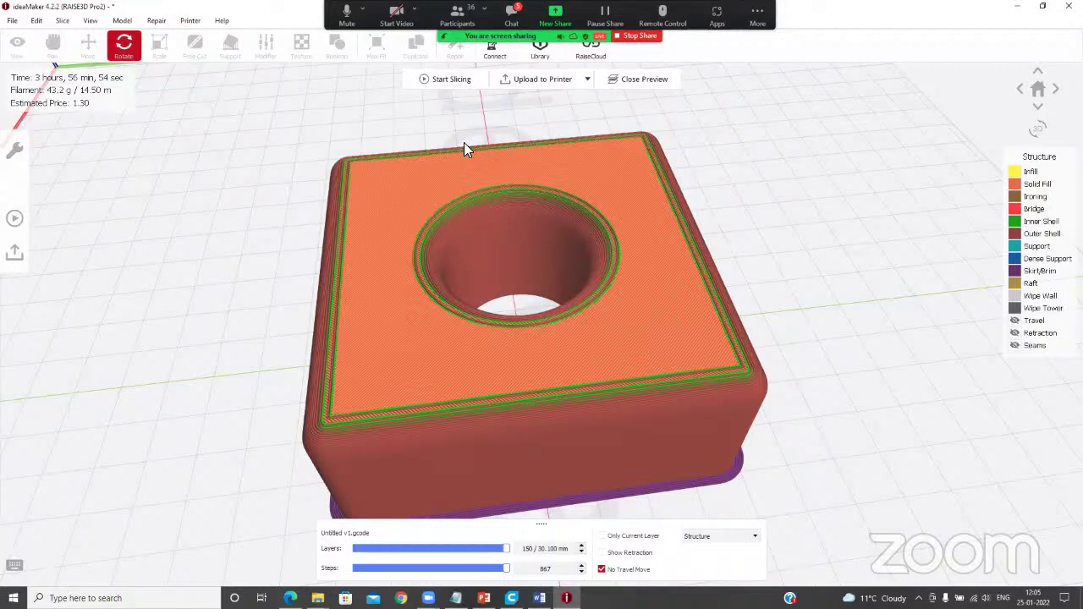
Connect remotely to the Raise3D Pro2 and view its print bed through the live camera
{"action": "left_click", "coordinate": [494, 56]}
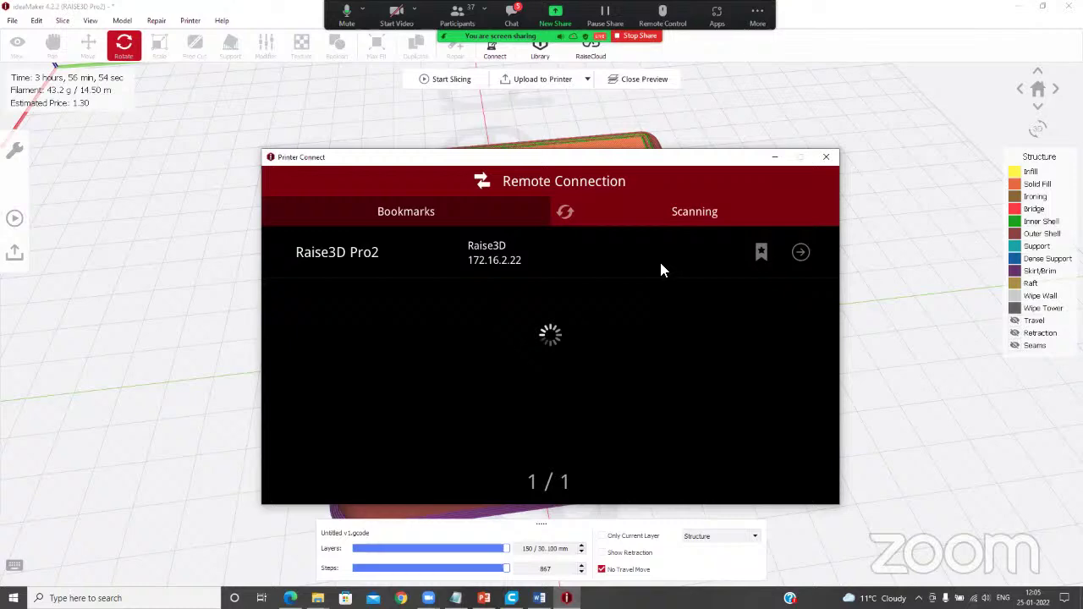
{"action": "left_click", "coordinate": [800, 252]}
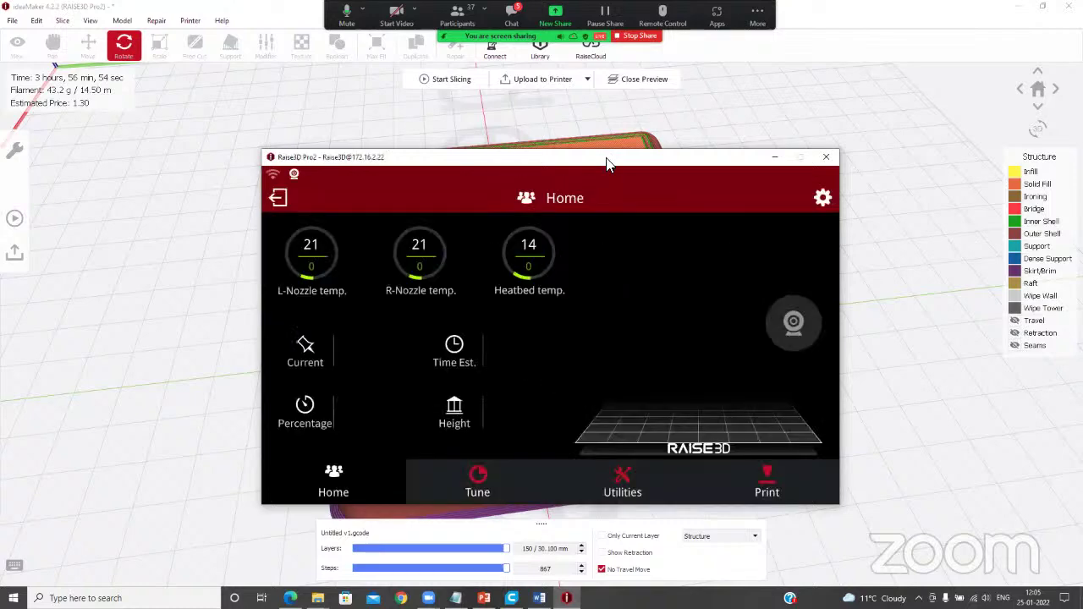
{"action": "left_click_drag", "start_coordinate": [607, 163], "coordinate": [489, 93]}
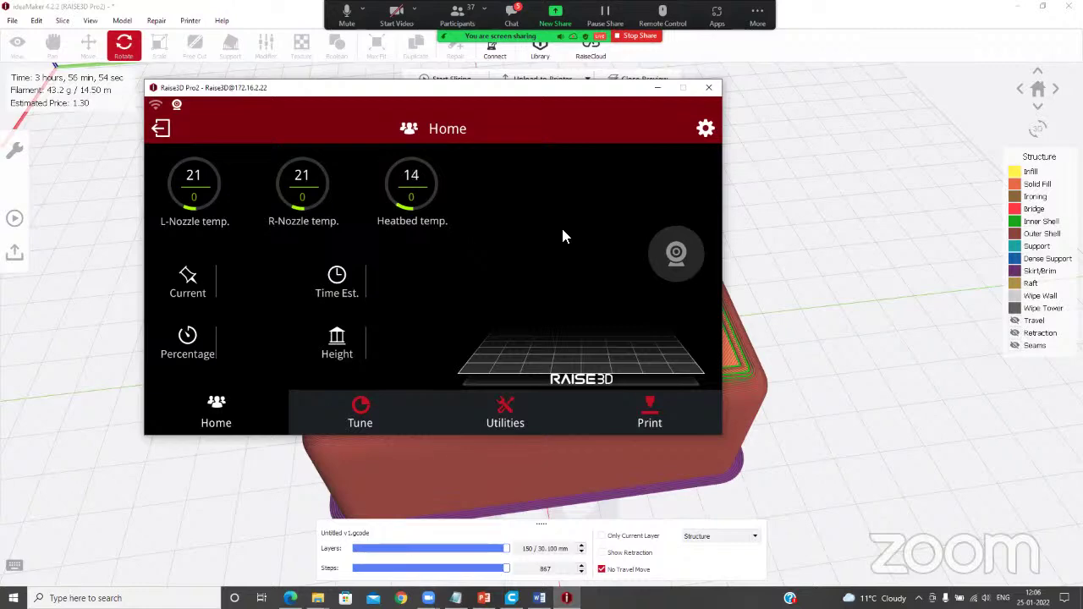
{"action": "left_click", "coordinate": [679, 252]}
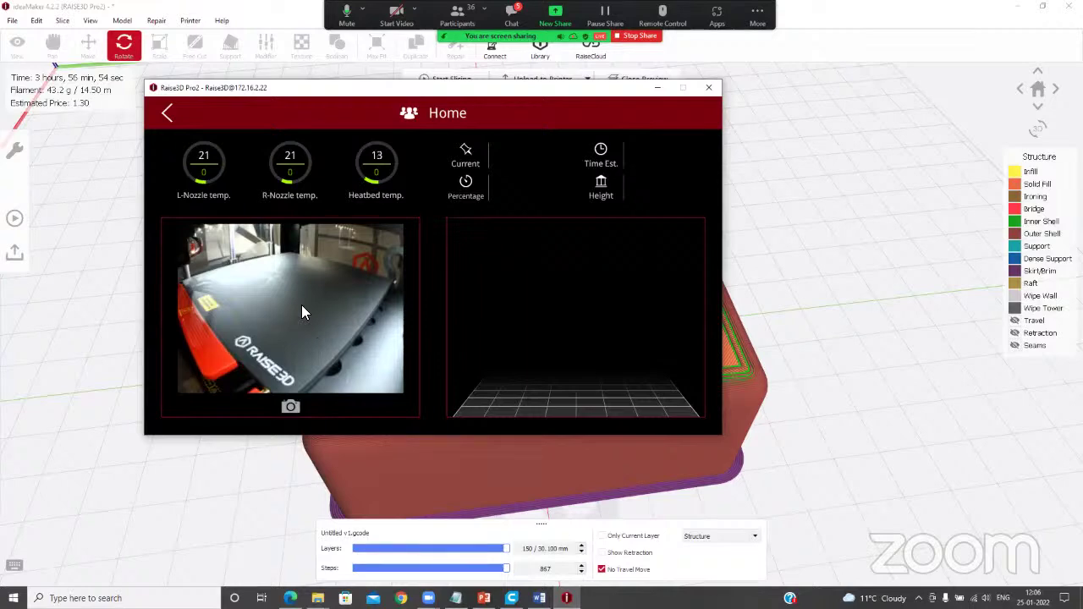
{"action": "left_click", "coordinate": [165, 115]}
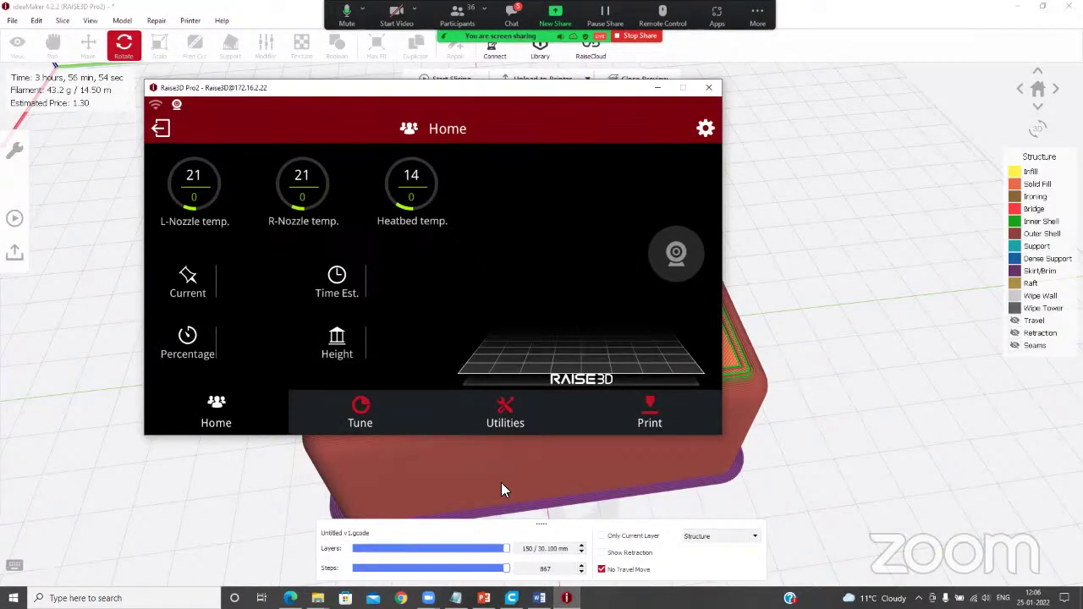
Home the printer's X and Y axes and decline moving the Z axis to its origin
{"action": "left_click", "coordinate": [499, 413]}
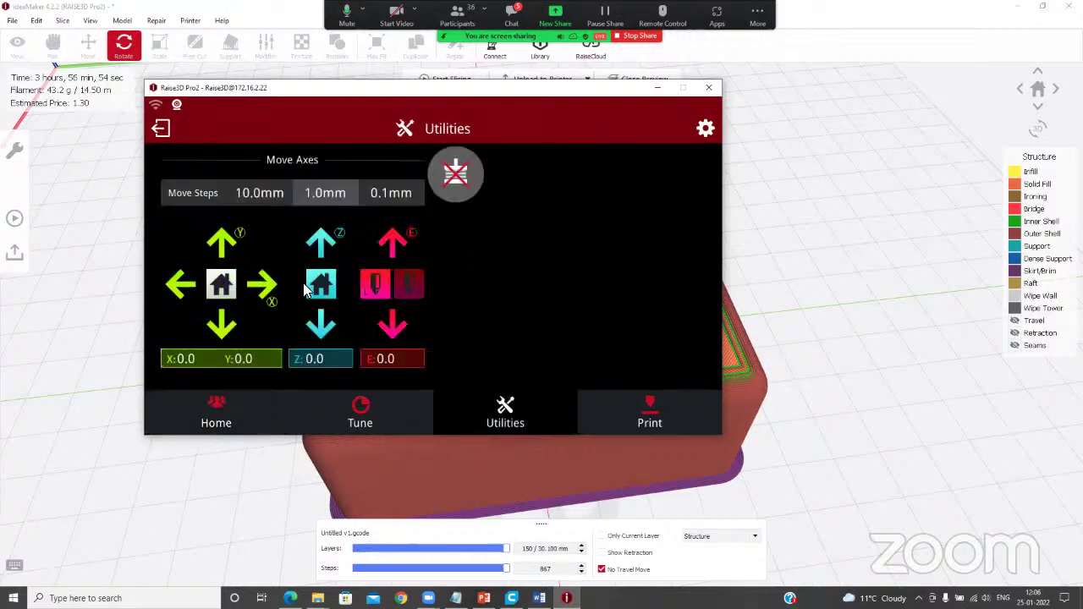
{"action": "left_click", "coordinate": [225, 287]}
{"action": "left_click", "coordinate": [367, 315]}
{"action": "left_click", "coordinate": [320, 285]}
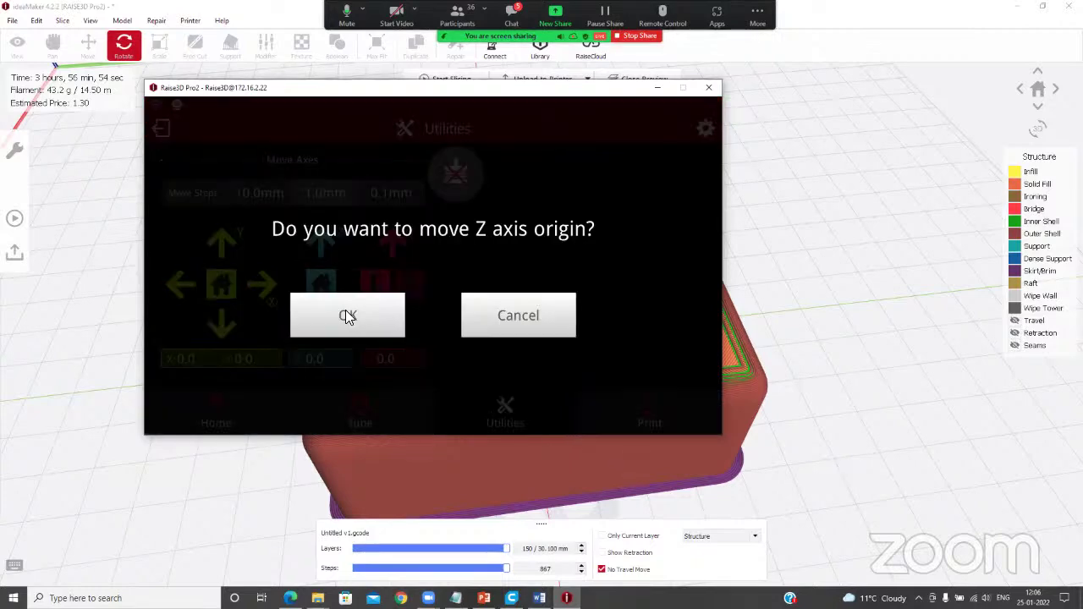
{"action": "left_click", "coordinate": [508, 320]}
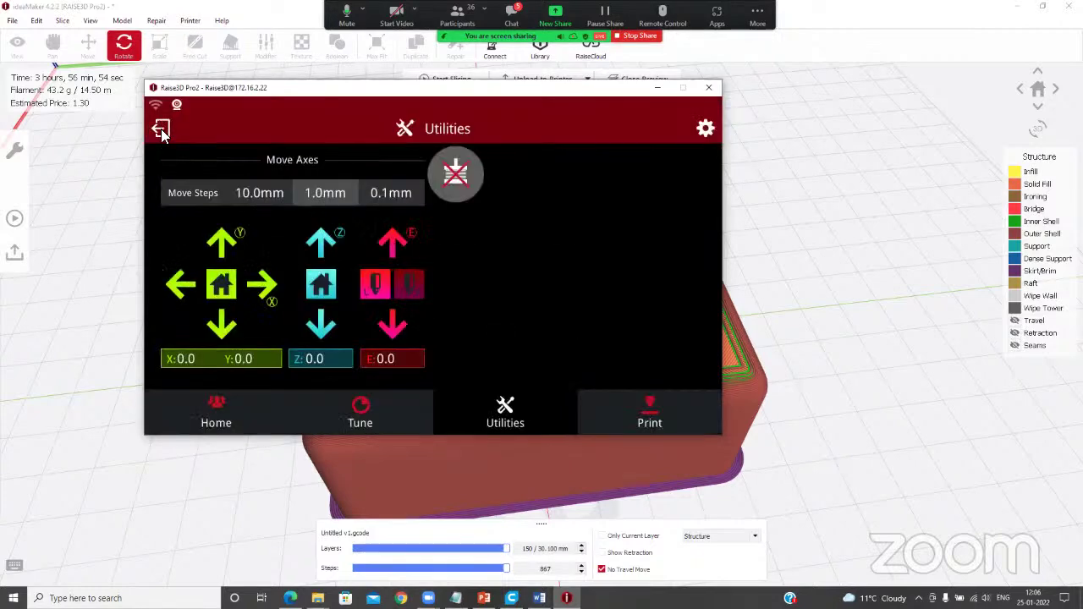
Reconnect to the Raise3D Pro2, check its print bed on the live camera, and minimize the printer window
{"action": "left_click", "coordinate": [162, 128]}
{"action": "left_click", "coordinate": [682, 183]}
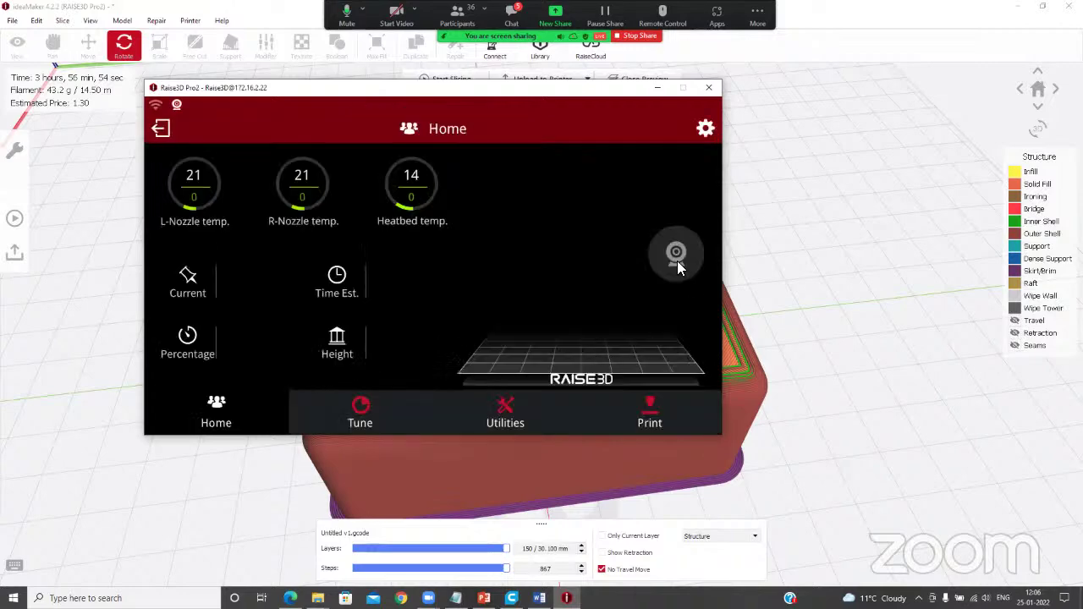
{"action": "left_click", "coordinate": [677, 261]}
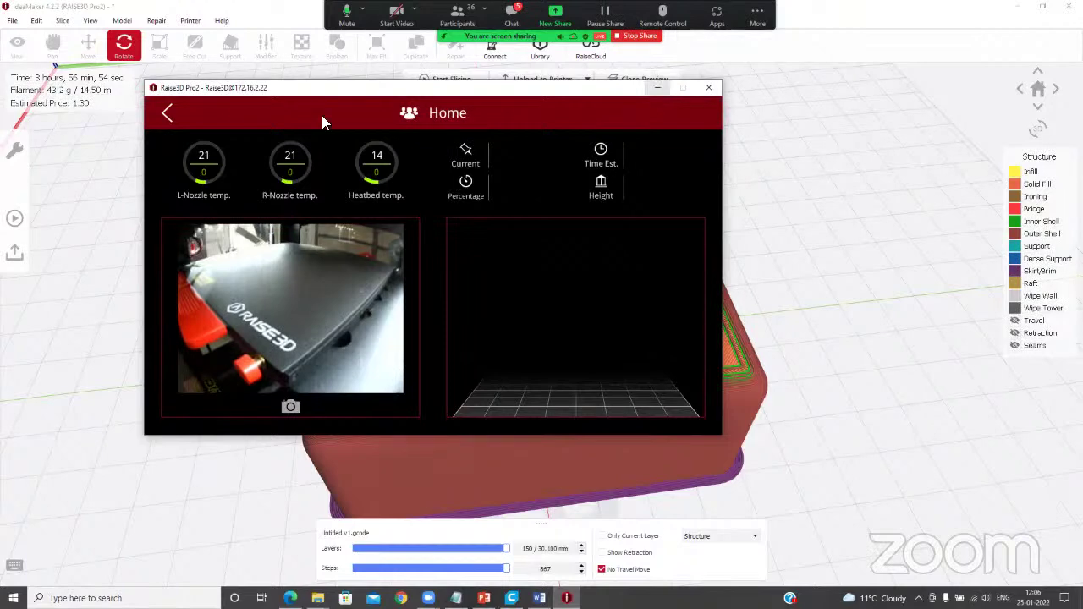
{"action": "left_click", "coordinate": [165, 114]}
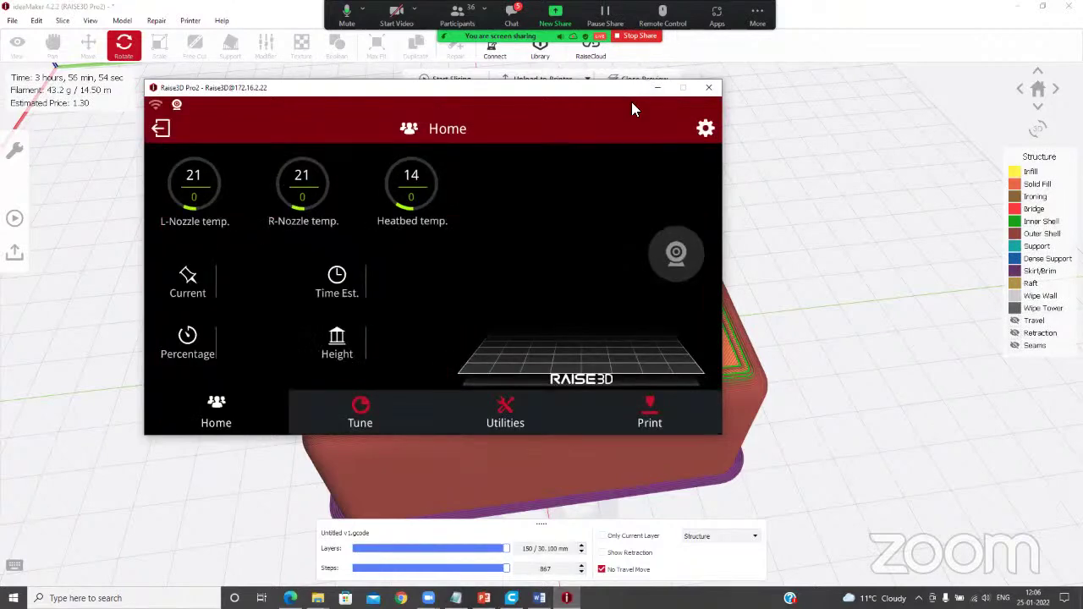
{"action": "left_click", "coordinate": [657, 87]}
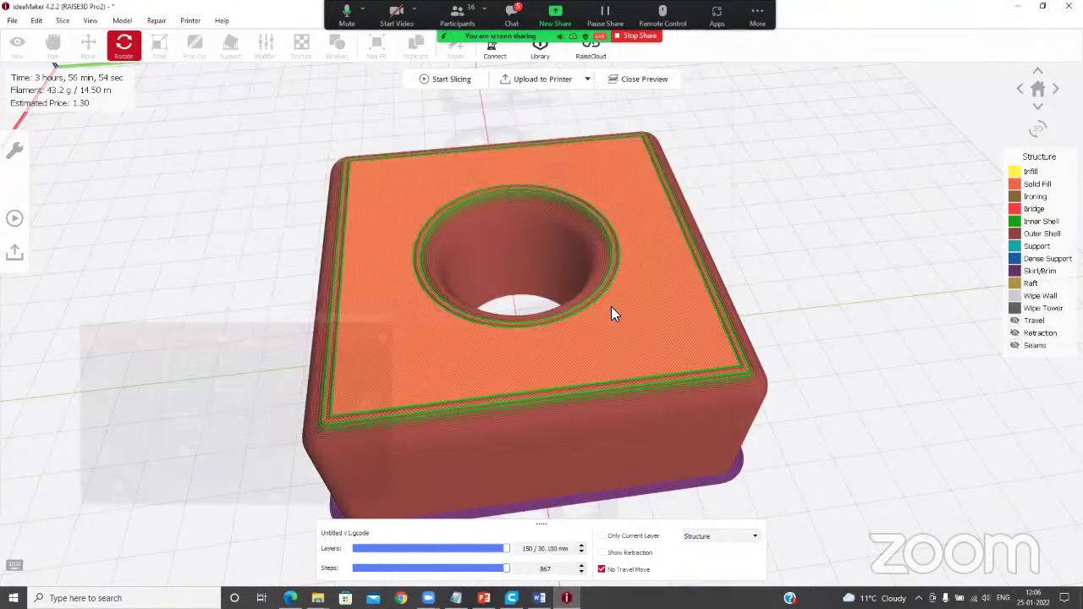
Upload Untitled v1 to the Raise3D Pro2 and open the print details of Untitled v1.gcode from the printer's local storage
{"action": "left_click", "coordinate": [534, 85]}
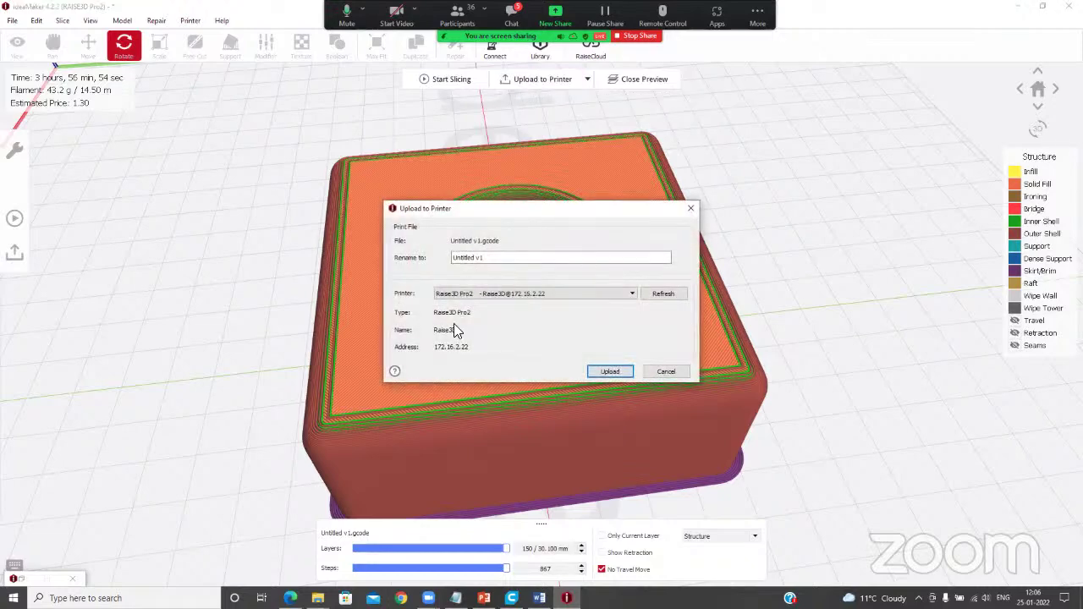
{"action": "left_click", "coordinate": [609, 371]}
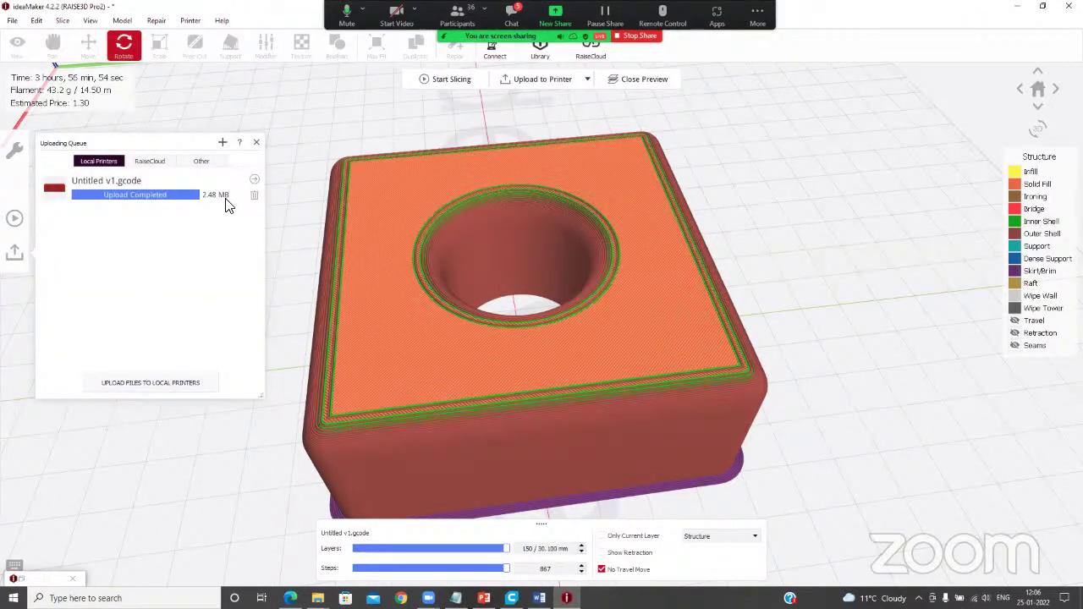
{"action": "left_click", "coordinate": [26, 579]}
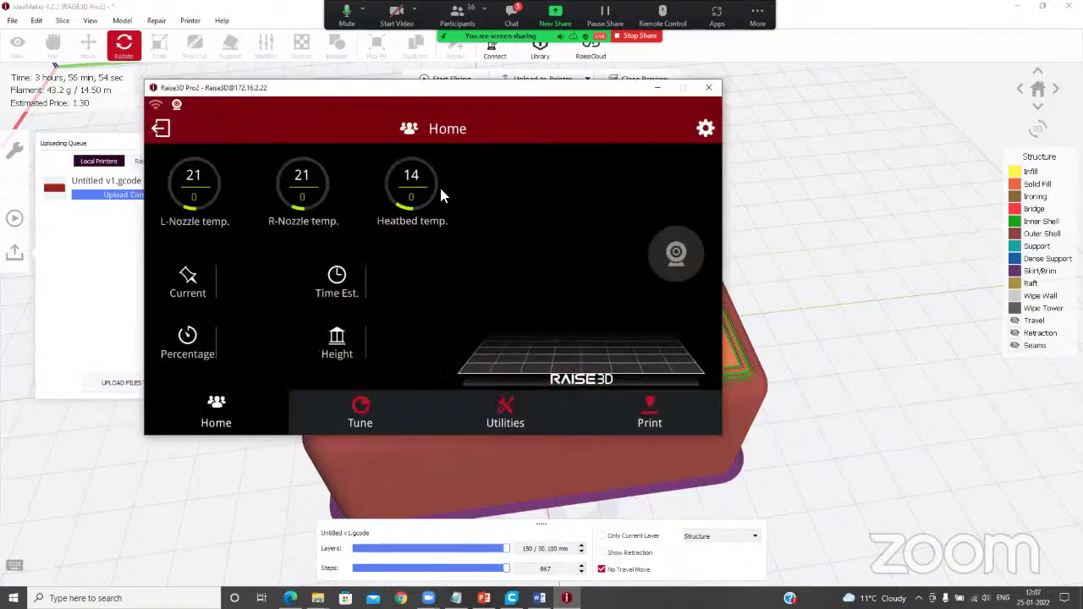
{"action": "left_click", "coordinate": [652, 421]}
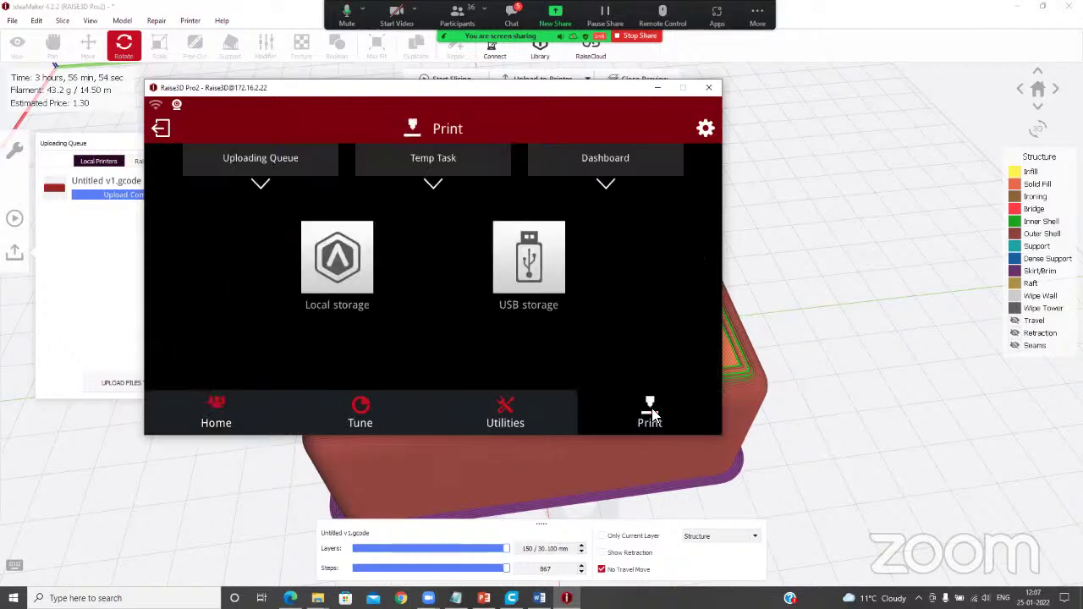
{"action": "left_click", "coordinate": [334, 260]}
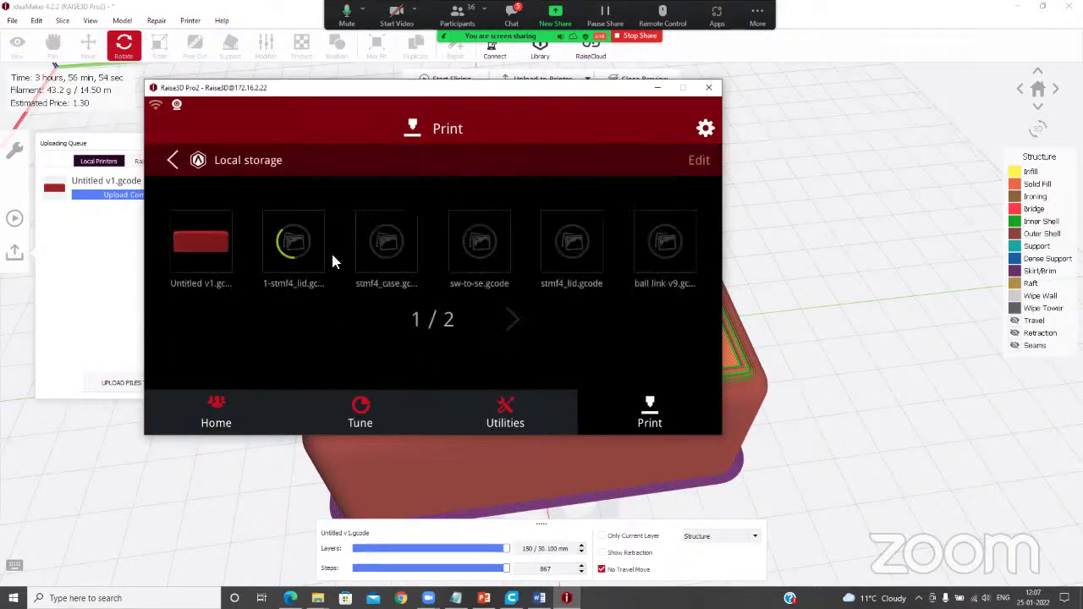
{"action": "left_click", "coordinate": [206, 251]}
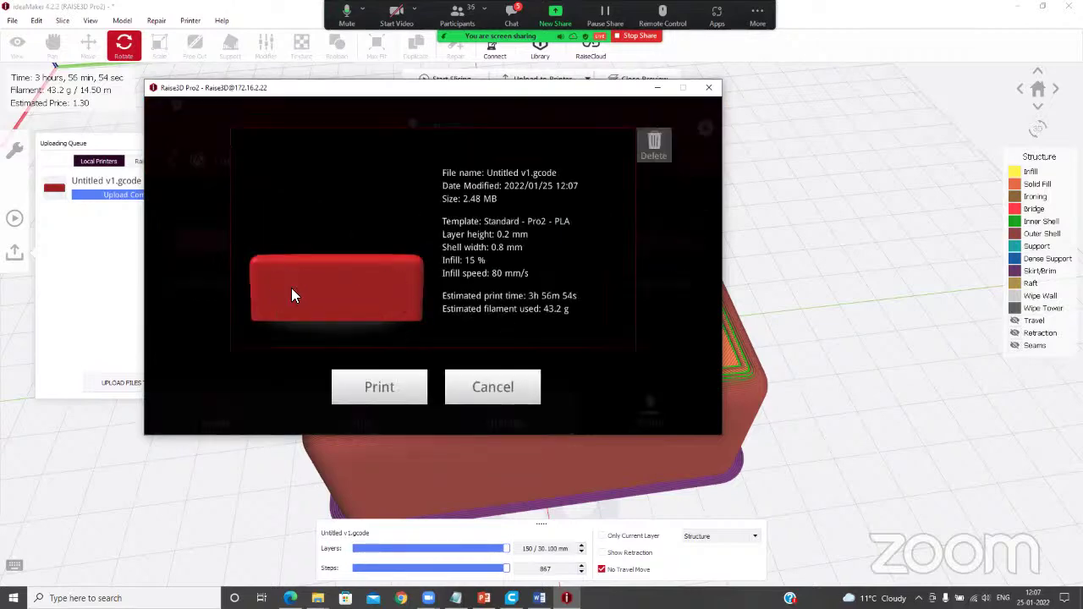
Start printing Untitled v1.gcode on the Raise3D Pro2, open its live camera view, and move the printer window clear of the upload queue
{"action": "left_click", "coordinate": [392, 386]}
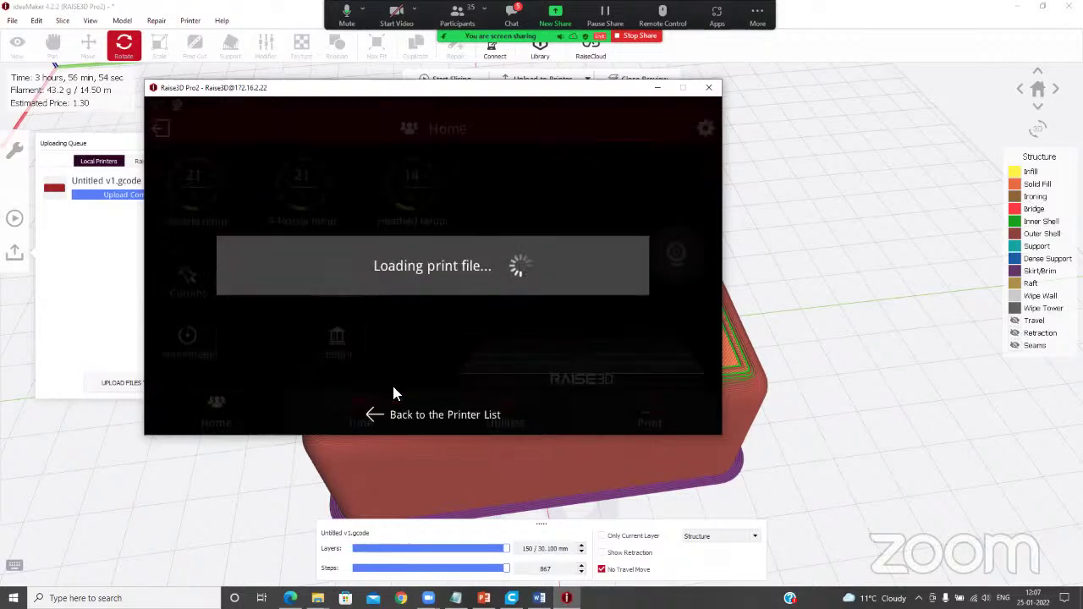
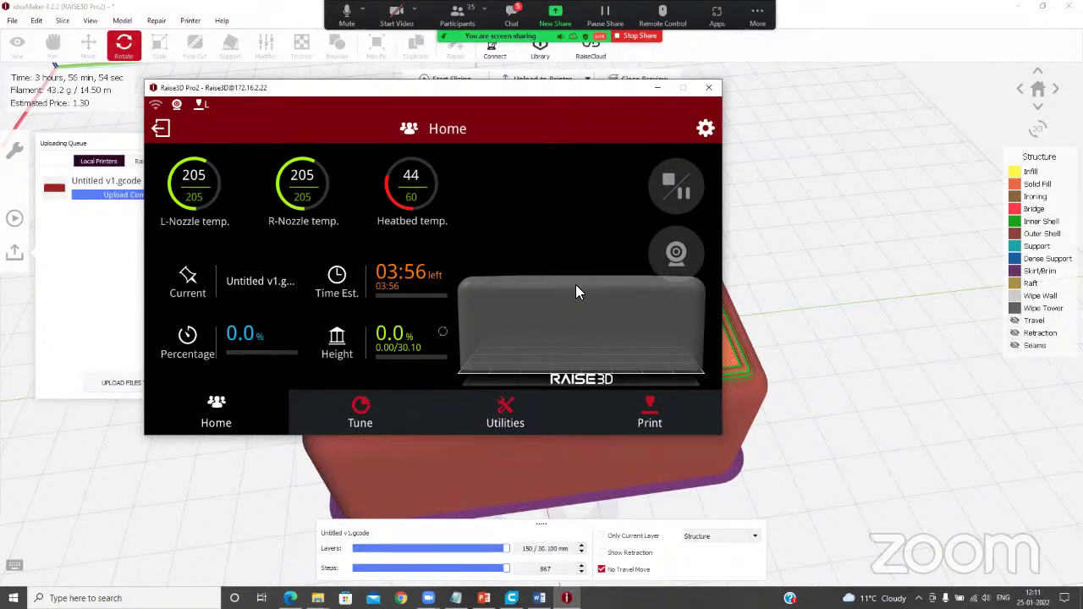
{"action": "left_click", "coordinate": [677, 254]}
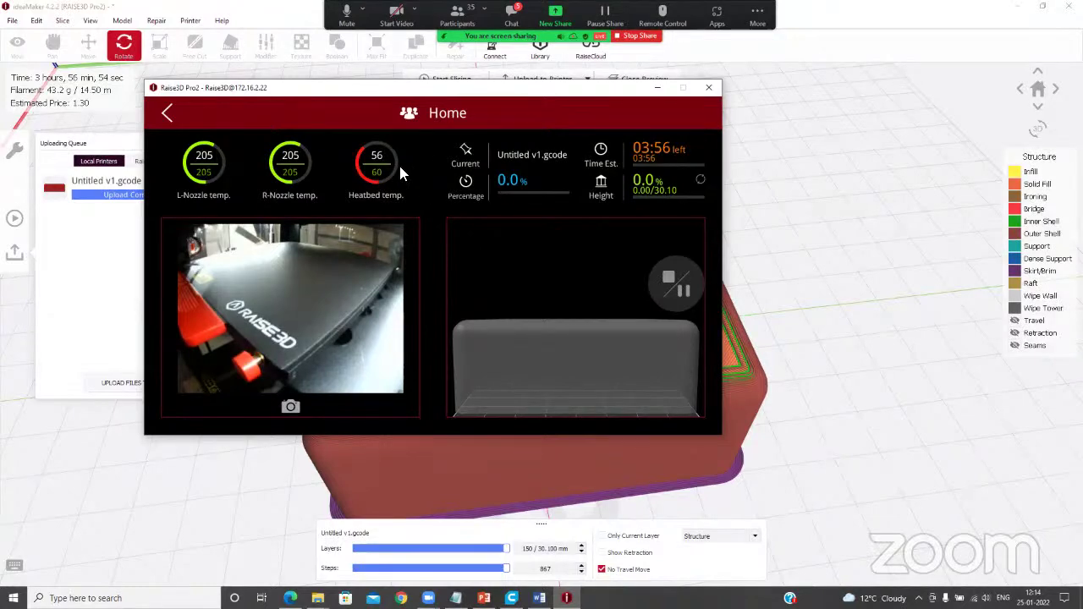
{"action": "left_click_drag", "start_coordinate": [450, 94], "coordinate": [602, 94]}
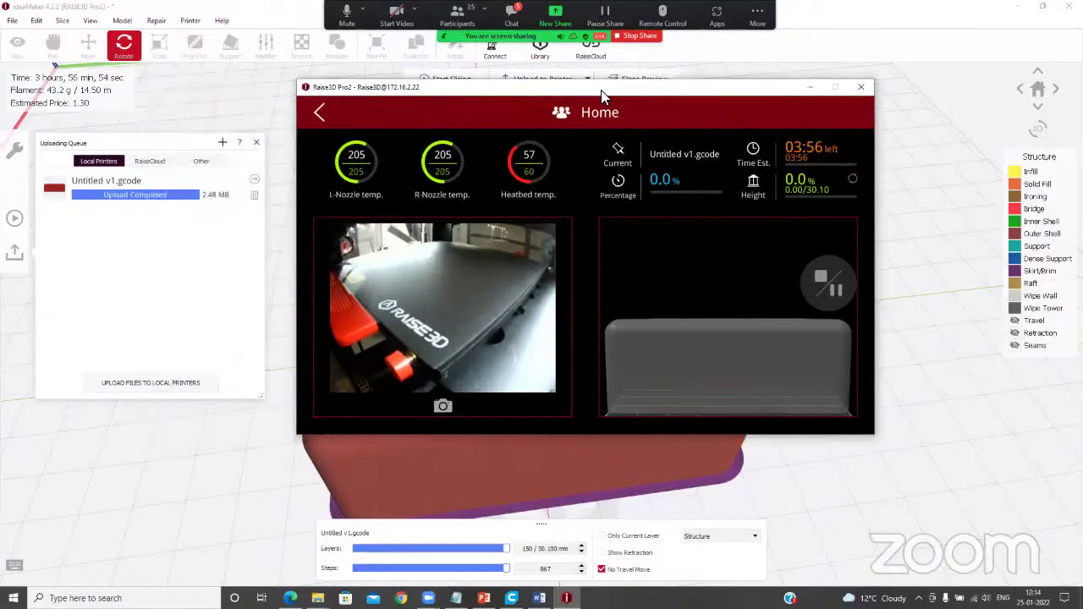
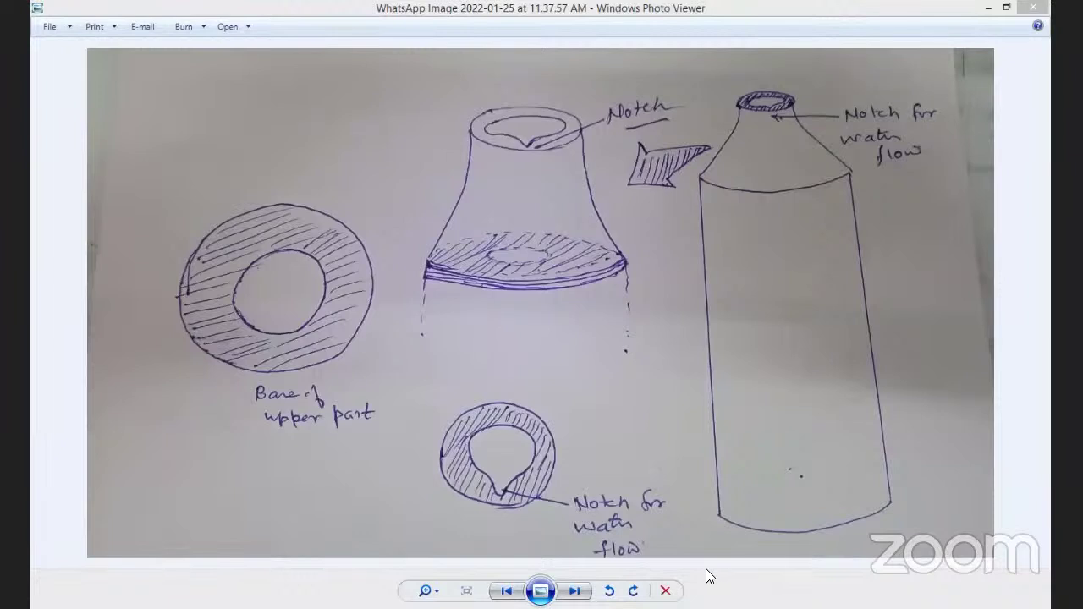
Review the water bottle renders from image 1 to image 6 in Windows Photo Viewer, examining the bottle's neck and opening up close
{"action": "left_click", "coordinate": [264, 201]}
{"action": "key", "text": "Left"}
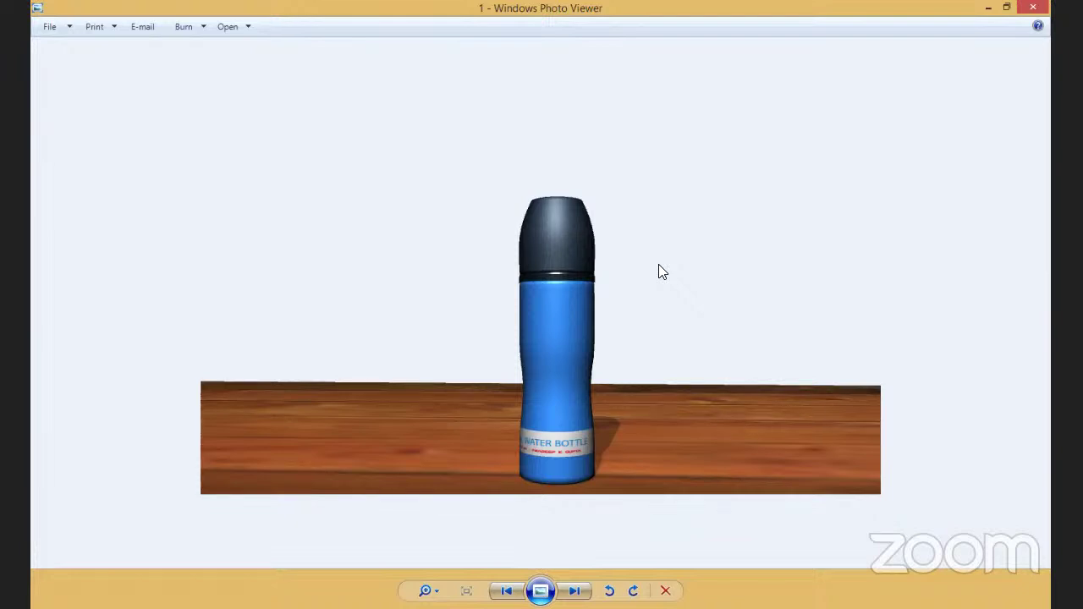
{"action": "key", "text": "Right"}
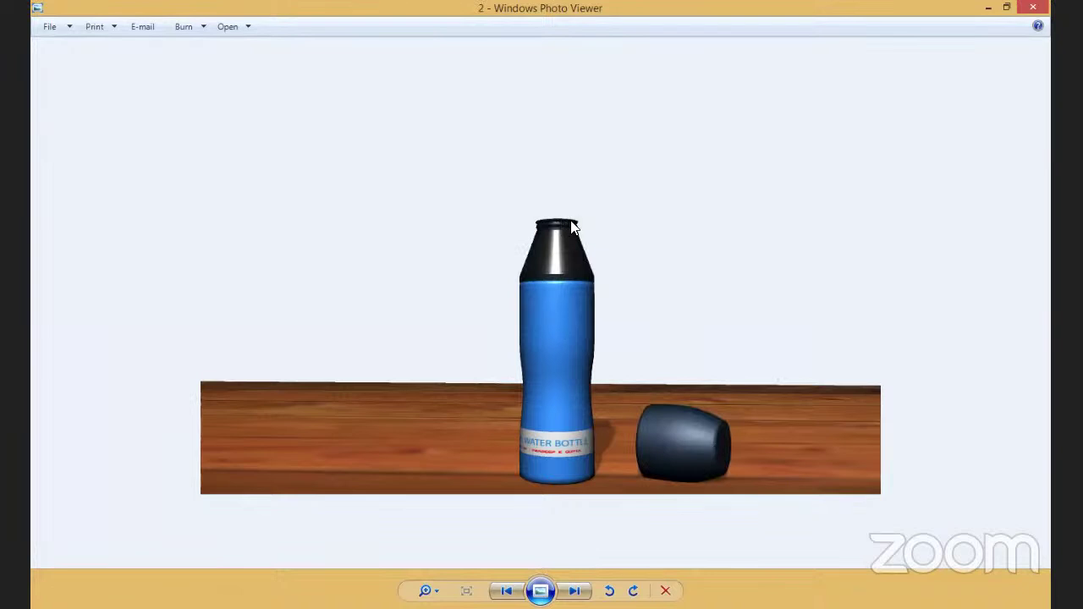
{"action": "key", "text": "Right"}
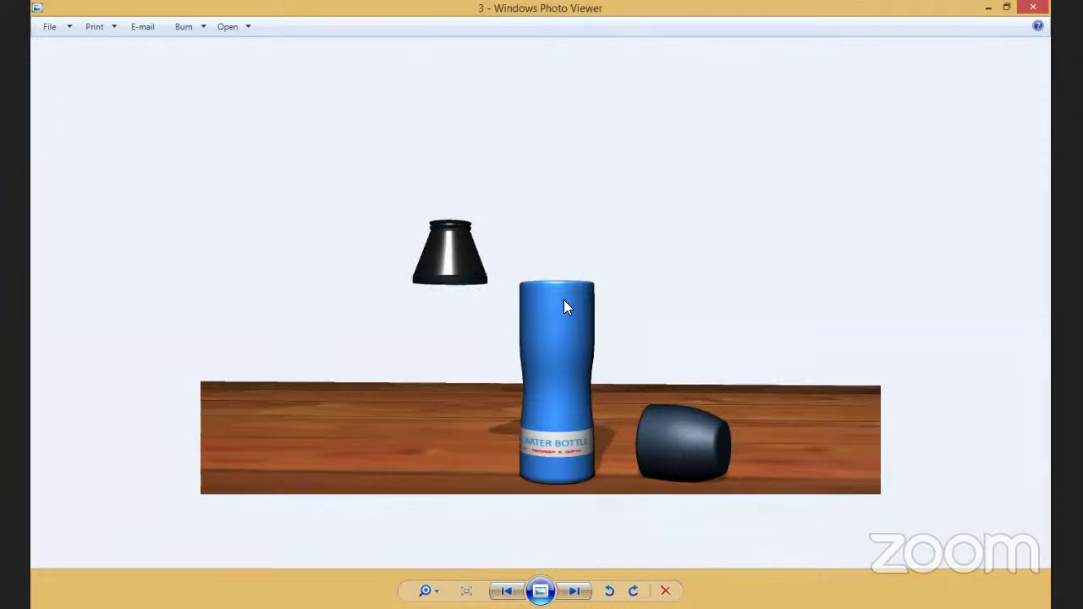
{"action": "key", "text": "Right"}
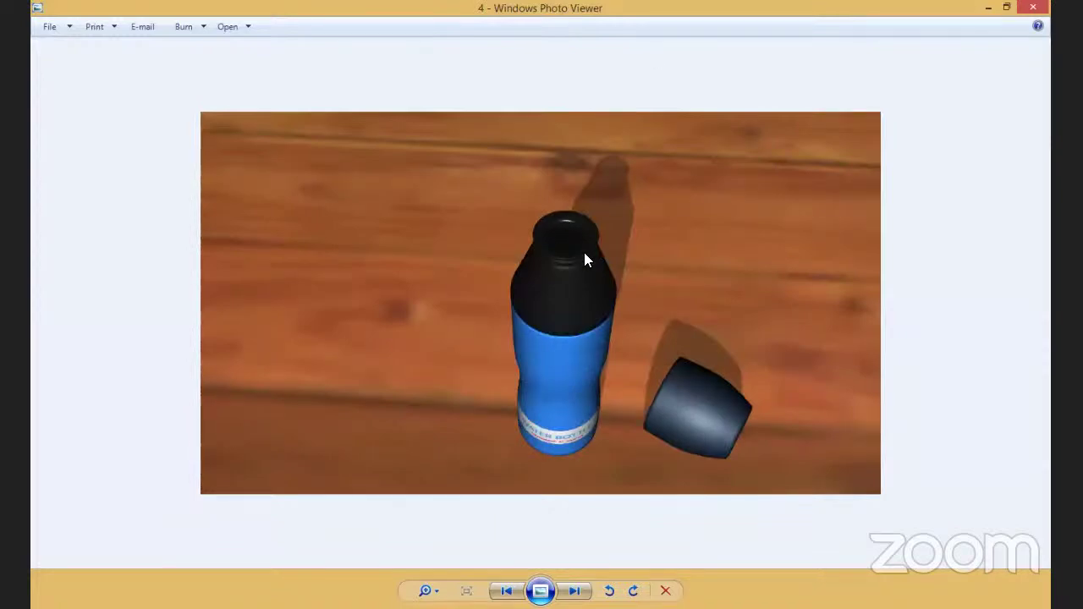
{"action": "scroll", "coordinate": [571, 267], "scroll_direction": "up", "scroll_amount": 4}
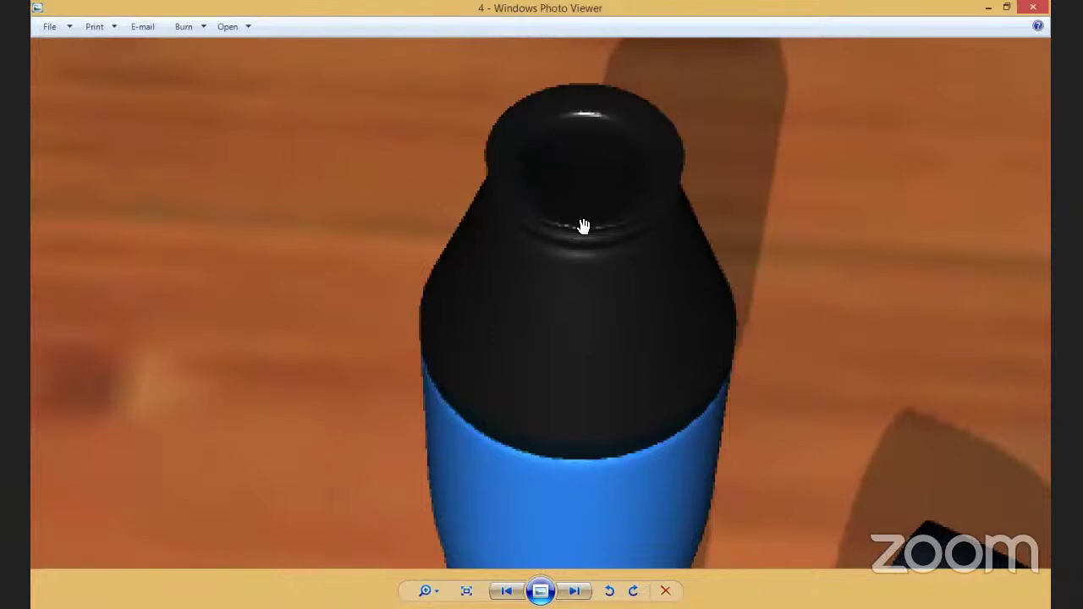
{"action": "key", "text": "Right"}
{"action": "scroll", "coordinate": [608, 311], "scroll_direction": "up", "scroll_amount": 1}
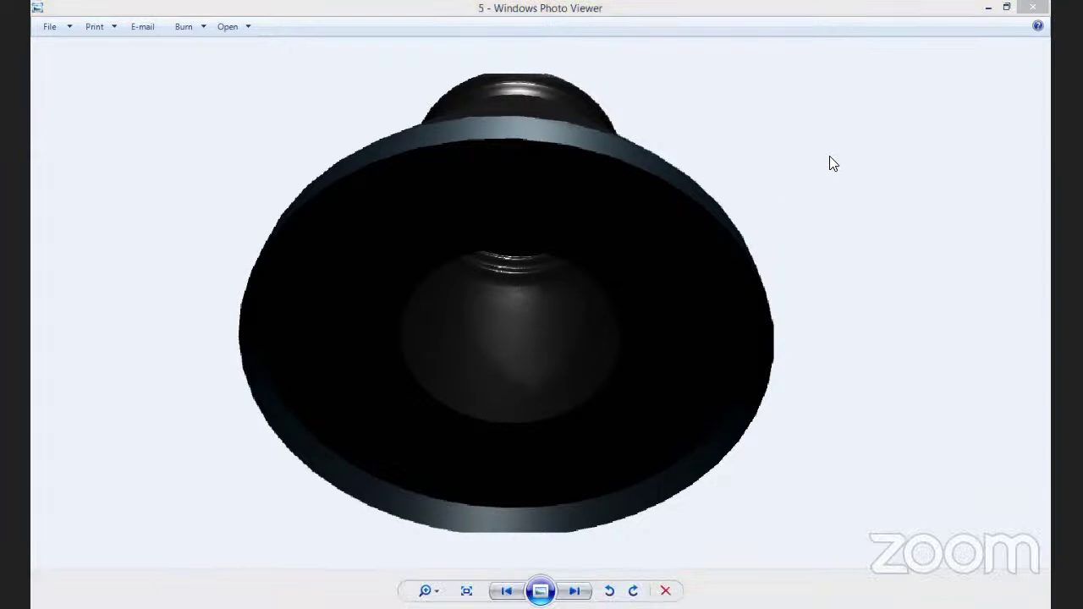
{"action": "left_click", "coordinate": [819, 80]}
{"action": "key", "text": "Right"}
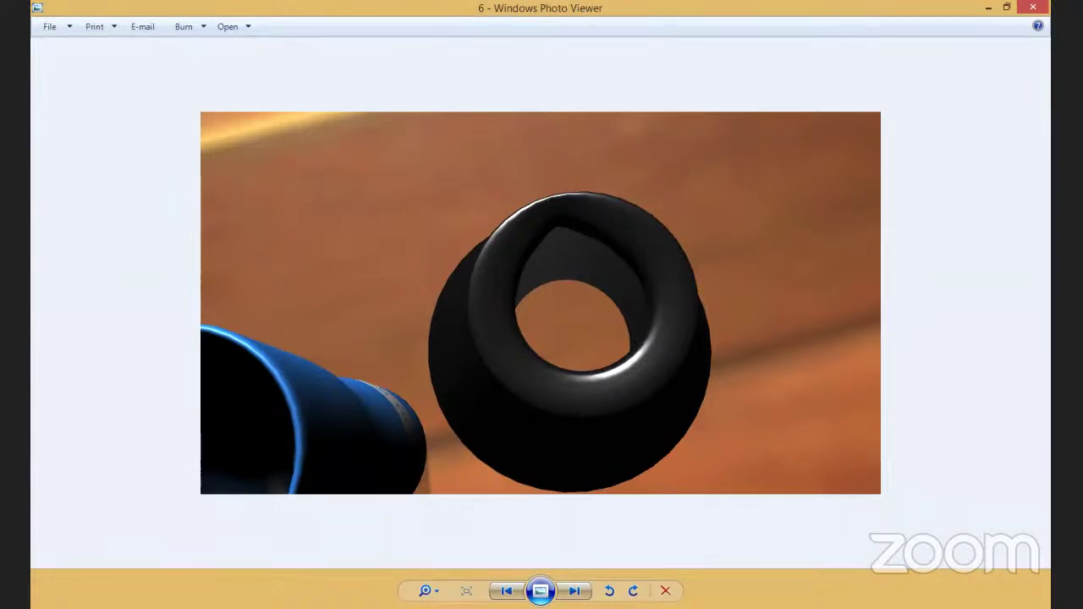
Return to render 2, examine the bottle's neck and threads up close, and continue through the renders that follow it
{"action": "key", "text": "Right"}
{"action": "key", "text": "Right"}
{"action": "key", "text": "Right"}
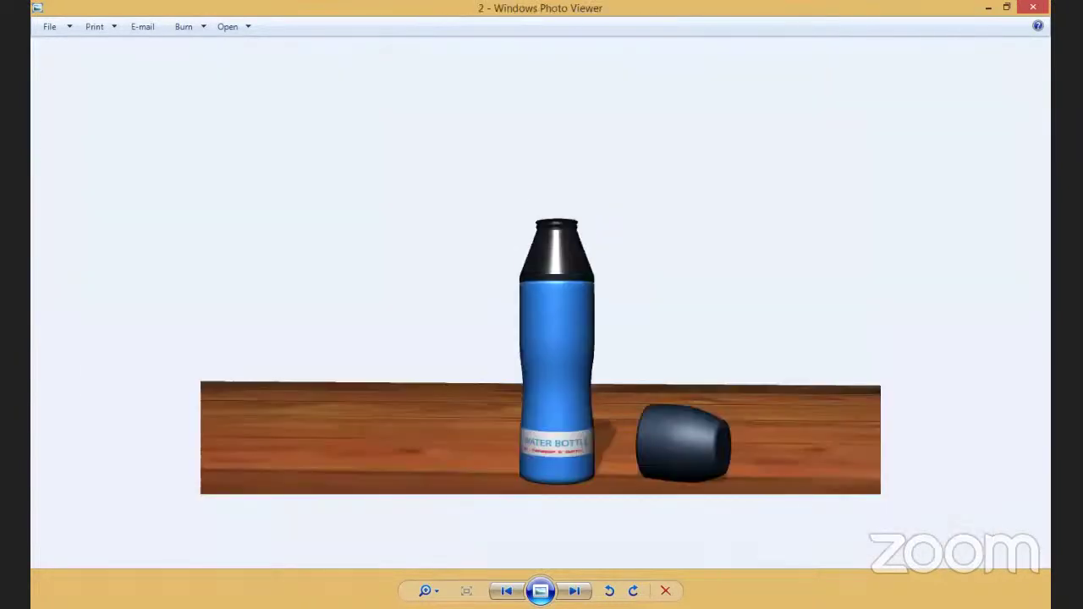
{"action": "scroll", "coordinate": [525, 232], "scroll_direction": "up", "scroll_amount": 5}
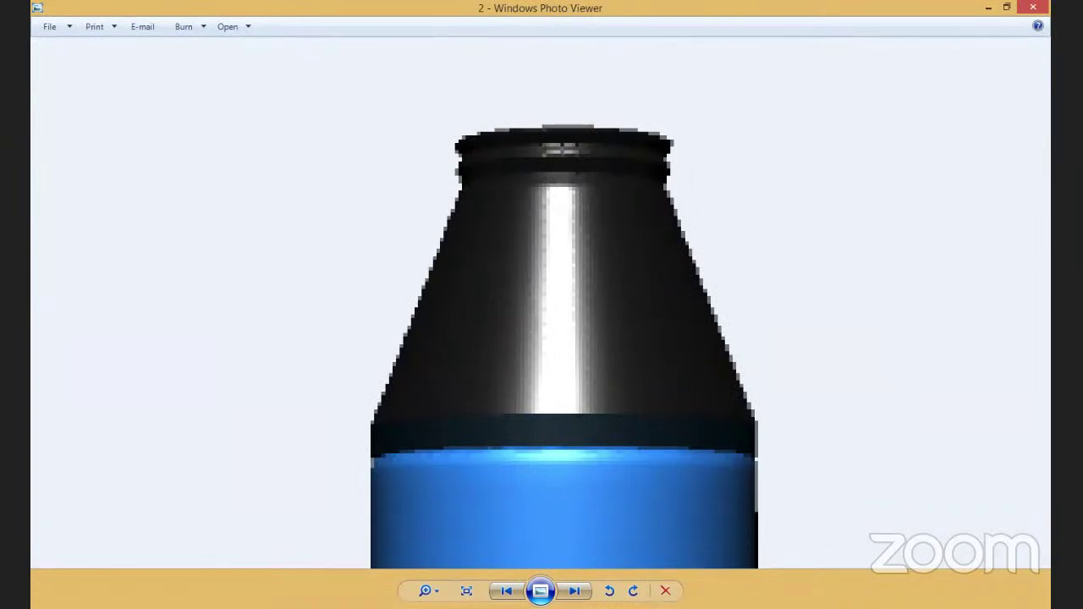
{"action": "scroll", "coordinate": [622, 395], "scroll_direction": "down", "scroll_amount": 1}
{"action": "scroll", "coordinate": [623, 395], "scroll_direction": "down", "scroll_amount": 2}
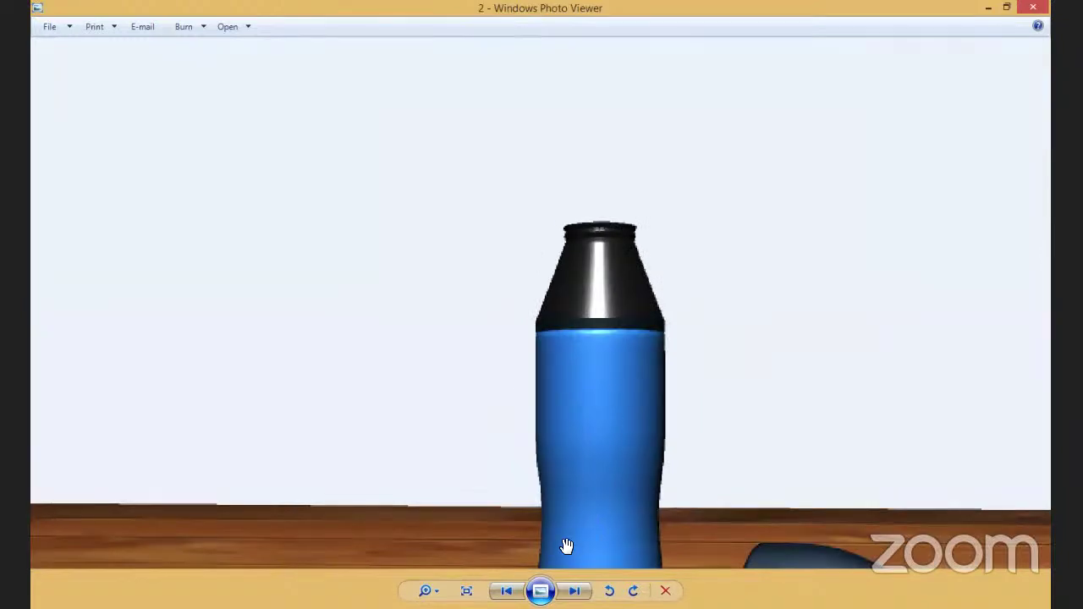
{"action": "key", "text": "Right"}
{"action": "key", "text": "Right"}
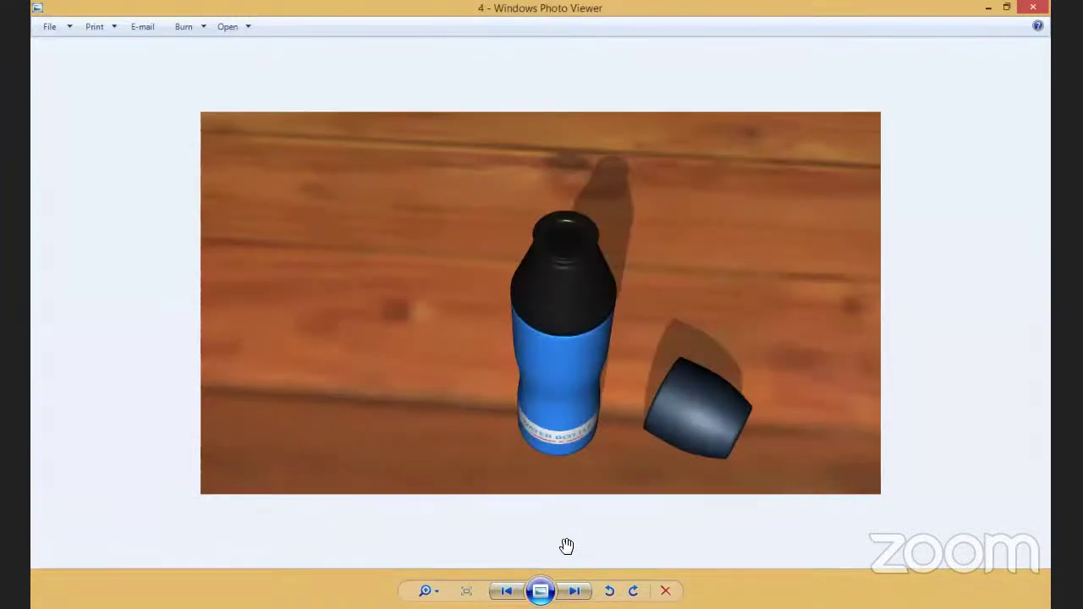
{"action": "key", "text": "Right"}
{"action": "key", "text": "Right"}
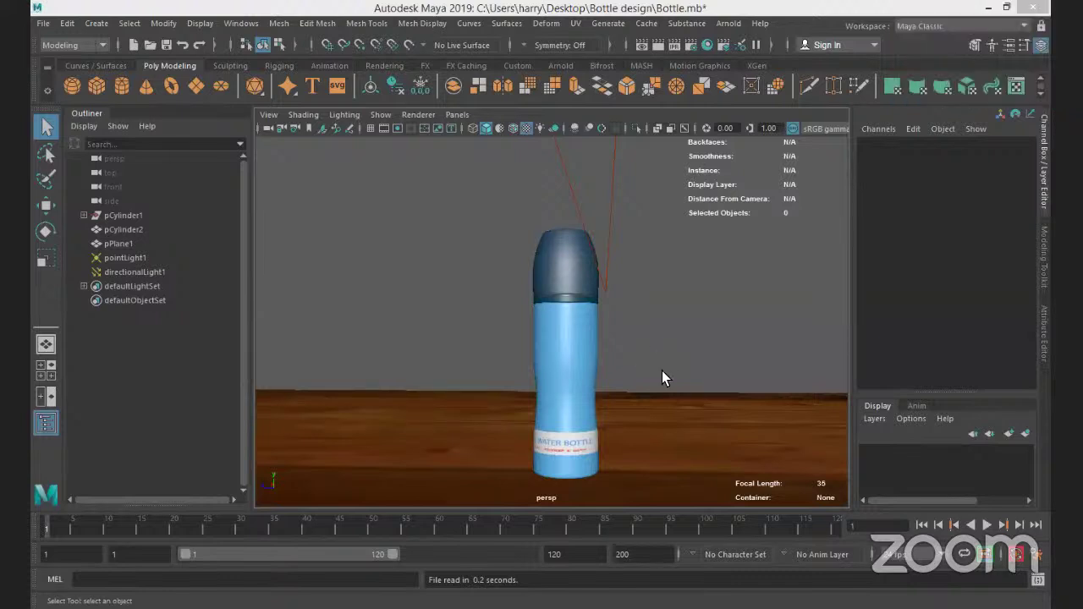
In Maya, move the cap off the bottle to about -13.1 in Translate Z and the neck piece the opposite way to about 3.7
{"action": "left_click_drag", "start_coordinate": [661, 372], "coordinate": [701, 351], "text": "alt"}
{"action": "left_click", "coordinate": [555, 303]}
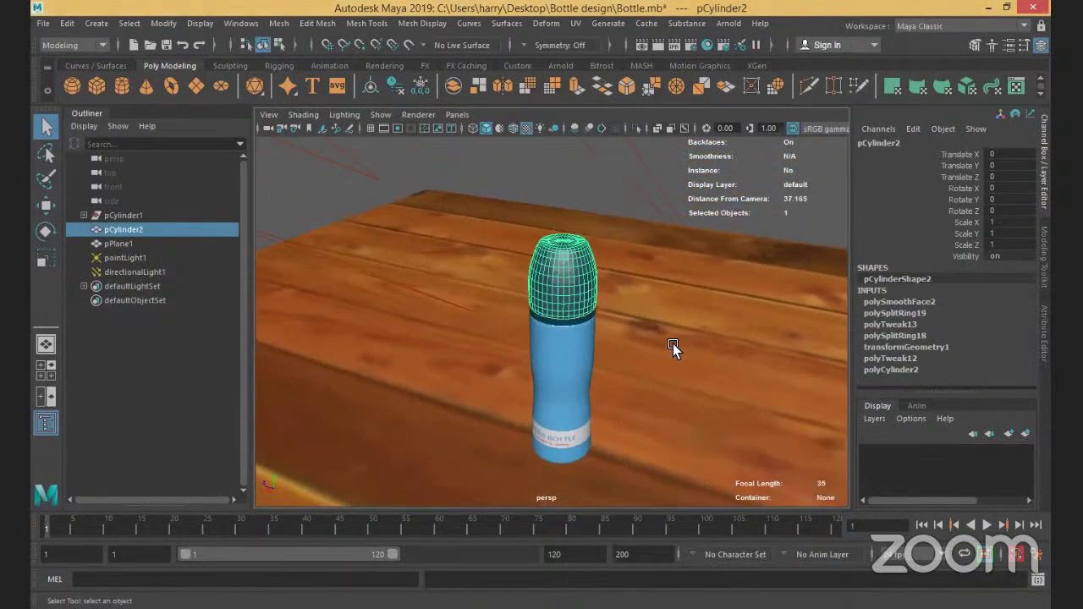
{"action": "key", "text": "w"}
{"action": "middle_click_drag", "start_coordinate": [486, 342], "coordinate": [694, 362]}
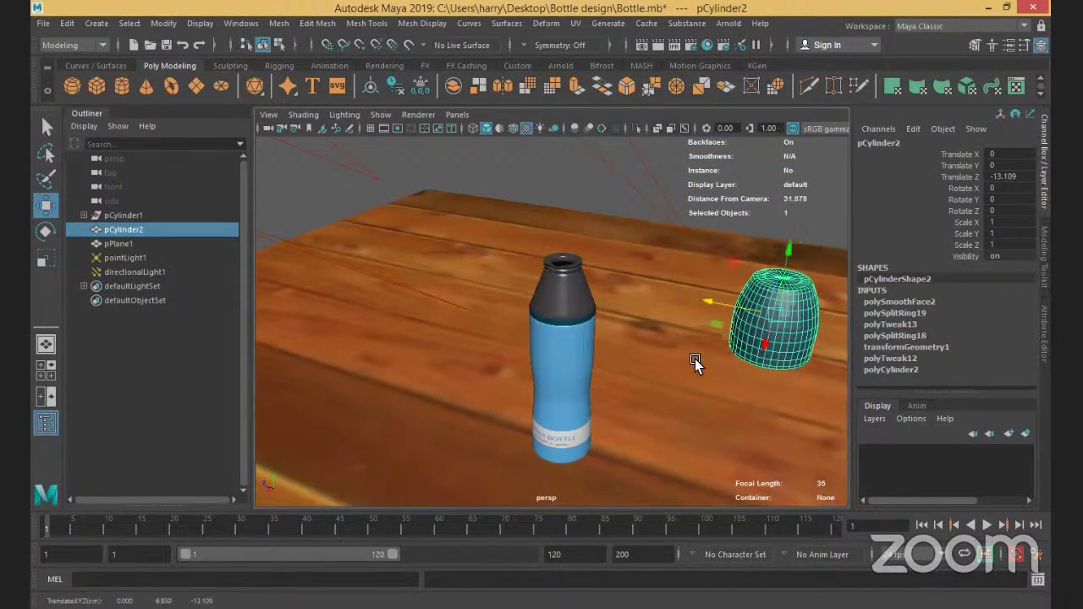
{"action": "left_click", "coordinate": [561, 276]}
{"action": "middle_click_drag", "start_coordinate": [512, 274], "coordinate": [410, 347]}
Examine the detached neck piece up close, from its ring-shaped underside and inner hole to its ridged rim
{"action": "mouse_move", "coordinate": [464, 341]}
{"action": "left_mouse_down", "text": "alt"}
{"action": "mouse_move", "coordinate": [514, 287]}
{"action": "mouse_move", "coordinate": [459, 343]}
{"action": "left_mouse_up", "text": "alt"}
{"action": "scroll", "coordinate": [455, 351], "scroll_direction": "up", "scroll_amount": 5}
{"action": "right_click_drag", "start_coordinate": [451, 358], "coordinate": [772, 516], "text": "alt"}
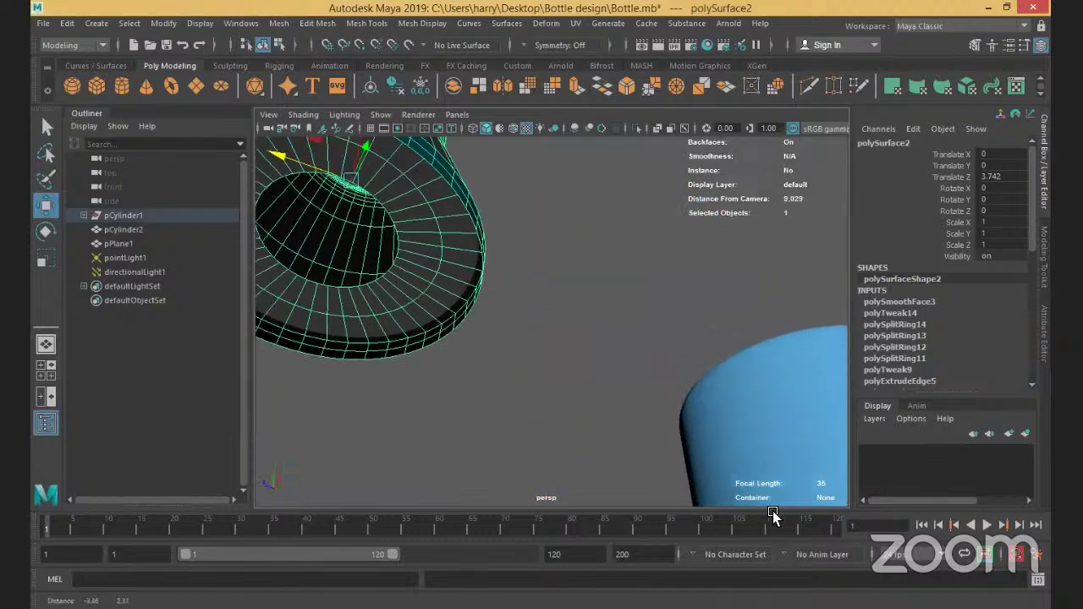
{"action": "key", "text": "f"}
{"action": "left_click_drag", "start_coordinate": [567, 411], "coordinate": [533, 277], "text": "alt"}
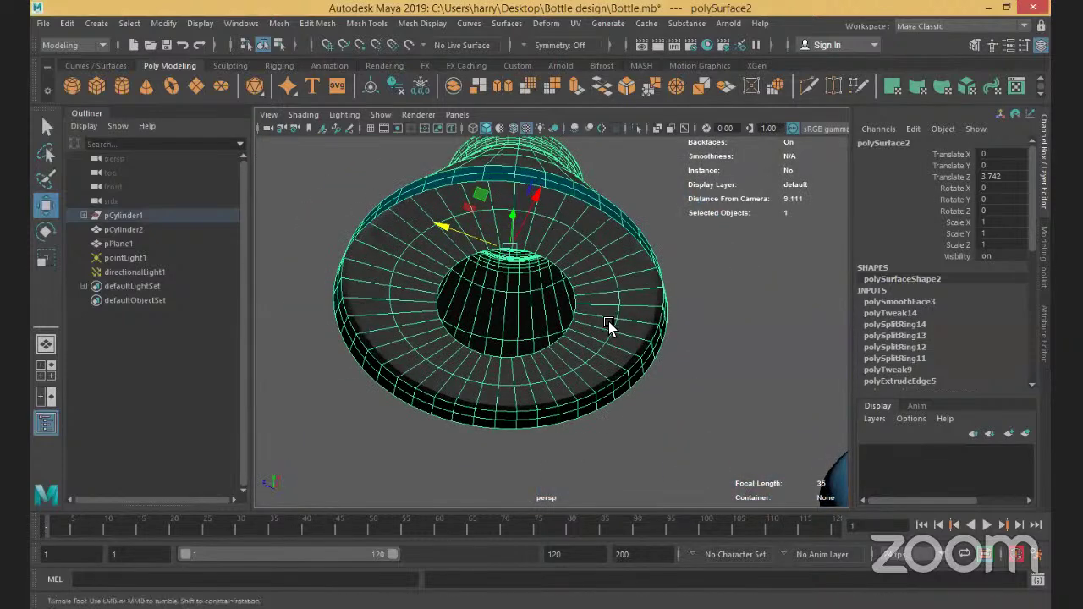
{"action": "left_click_drag", "start_coordinate": [607, 325], "coordinate": [466, 378], "text": "alt"}
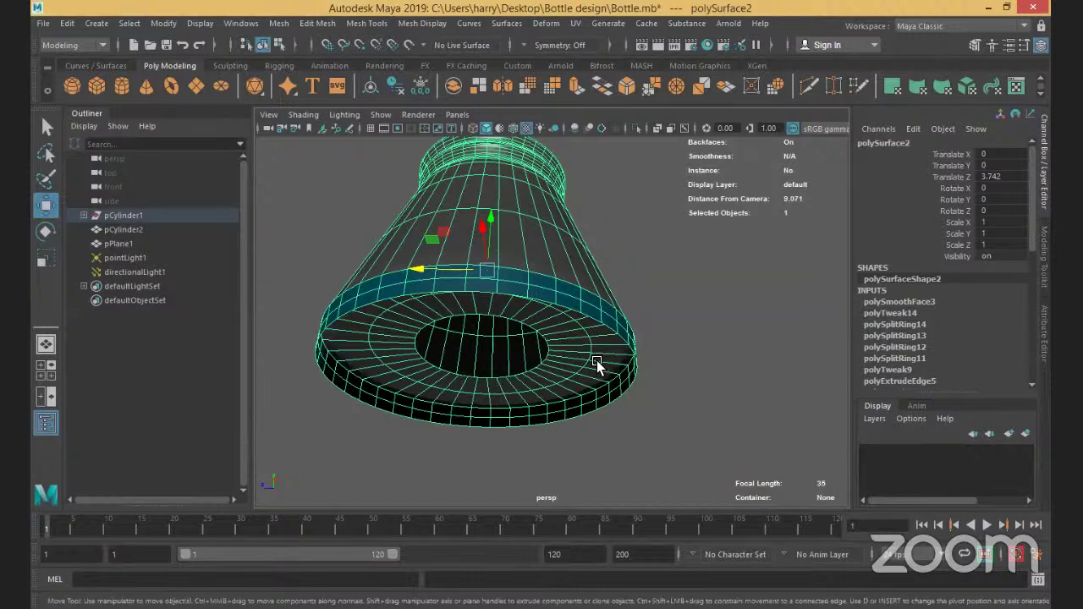
{"action": "left_click_drag", "start_coordinate": [556, 375], "coordinate": [466, 198], "text": "alt"}
{"action": "left_click", "coordinate": [583, 212]}
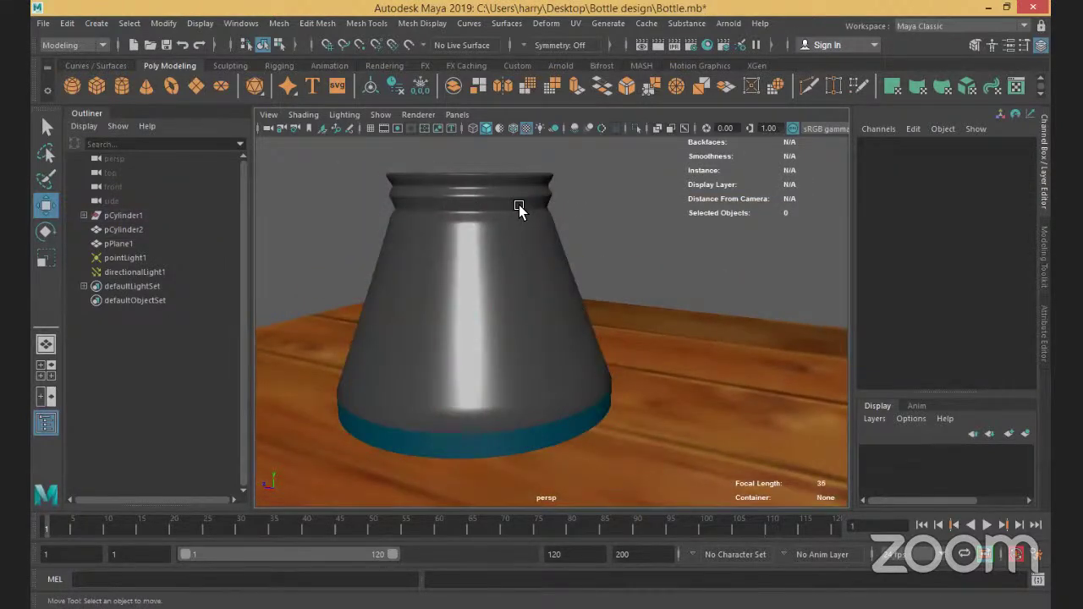
Examine the label band on the bottle body and the cap, neck and body arranged apart from each other
{"action": "scroll", "coordinate": [626, 240], "scroll_direction": "down", "scroll_amount": 3}
{"action": "left_click_drag", "start_coordinate": [624, 246], "coordinate": [528, 320], "text": "alt"}
{"action": "scroll", "coordinate": [660, 322], "scroll_direction": "up", "scroll_amount": 4}
{"action": "scroll", "coordinate": [652, 242], "scroll_direction": "down", "scroll_amount": 4}
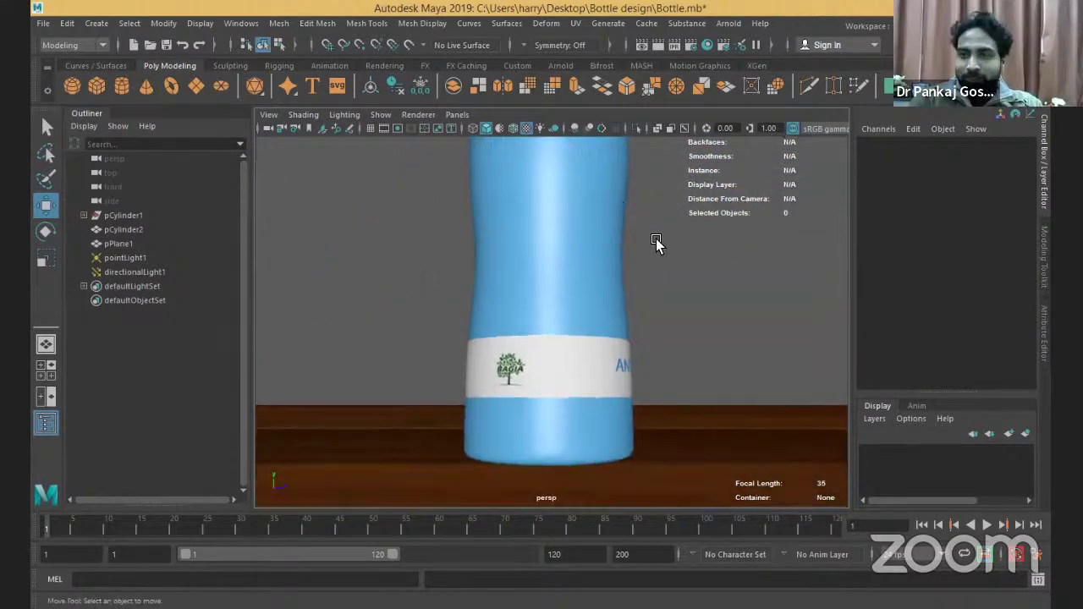
{"action": "scroll", "coordinate": [677, 307], "scroll_direction": "down", "scroll_amount": 3}
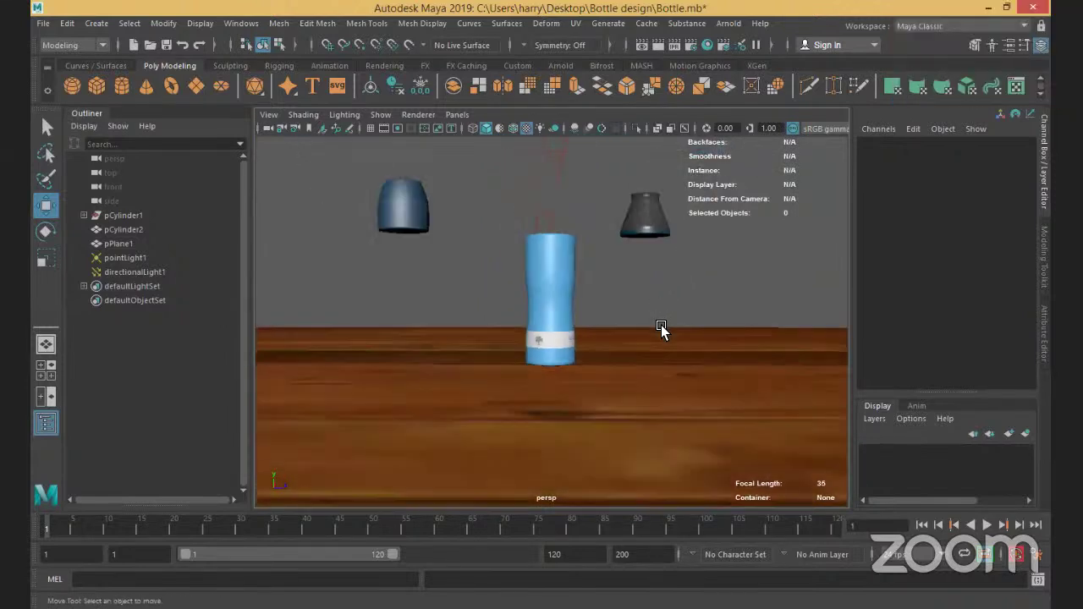
{"action": "left_click_drag", "start_coordinate": [660, 316], "coordinate": [646, 316], "text": "alt"}
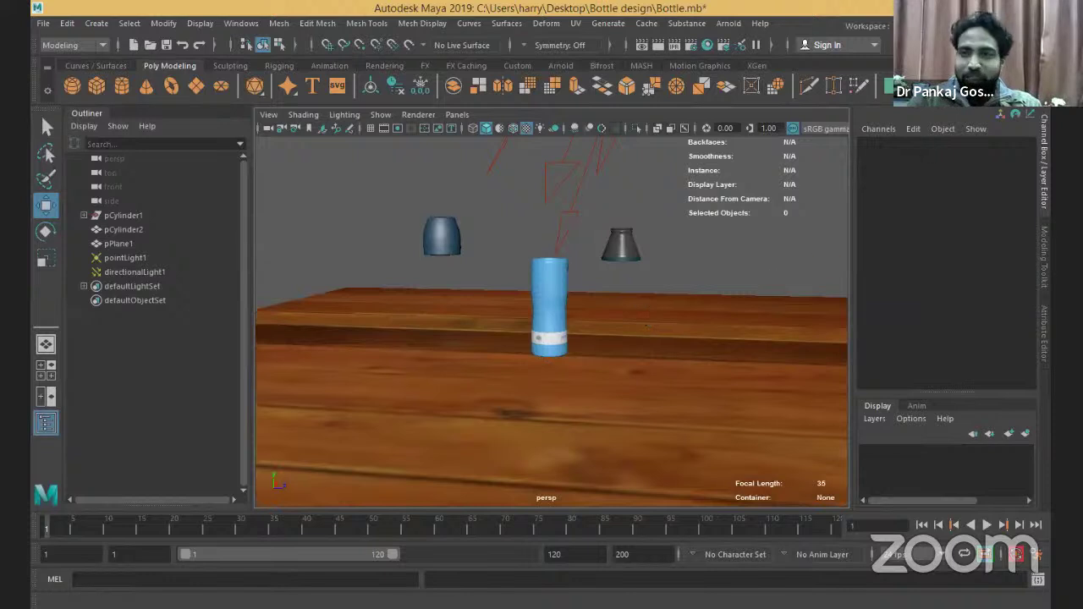
{"action": "scroll", "coordinate": [670, 282], "scroll_direction": "up", "scroll_amount": 2}
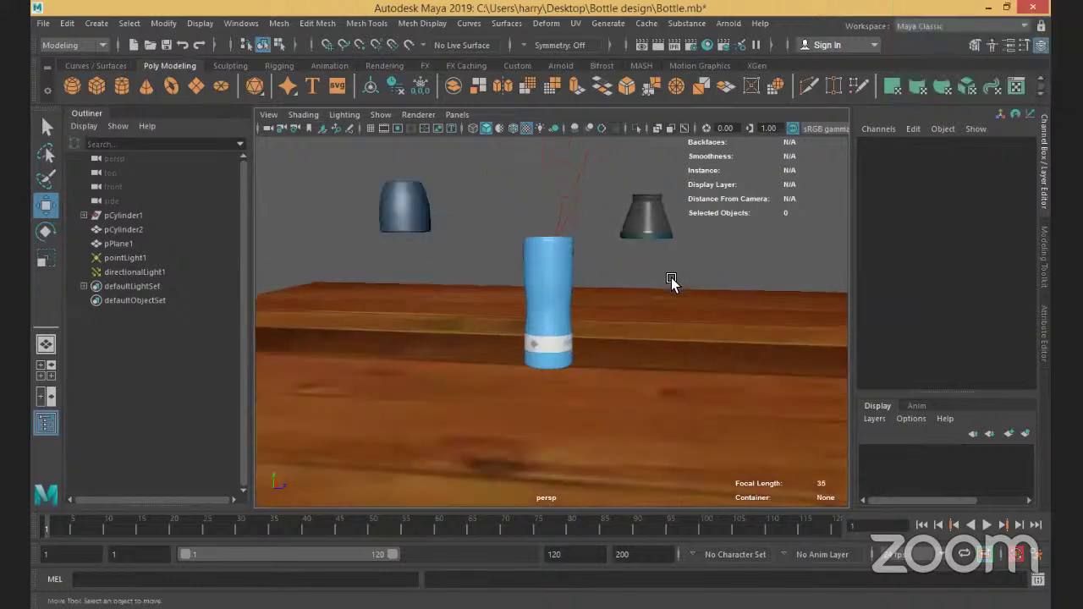
Close the Bottle.mb scene without saving the changes
{"action": "left_click", "coordinate": [1029, 7]}
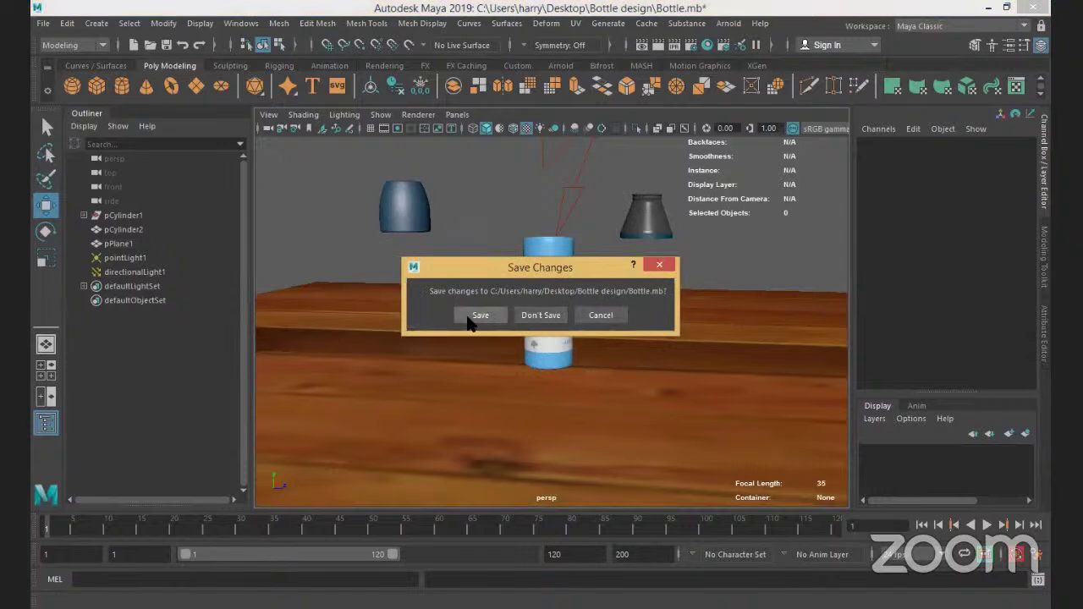
{"action": "left_click", "coordinate": [535, 318]}
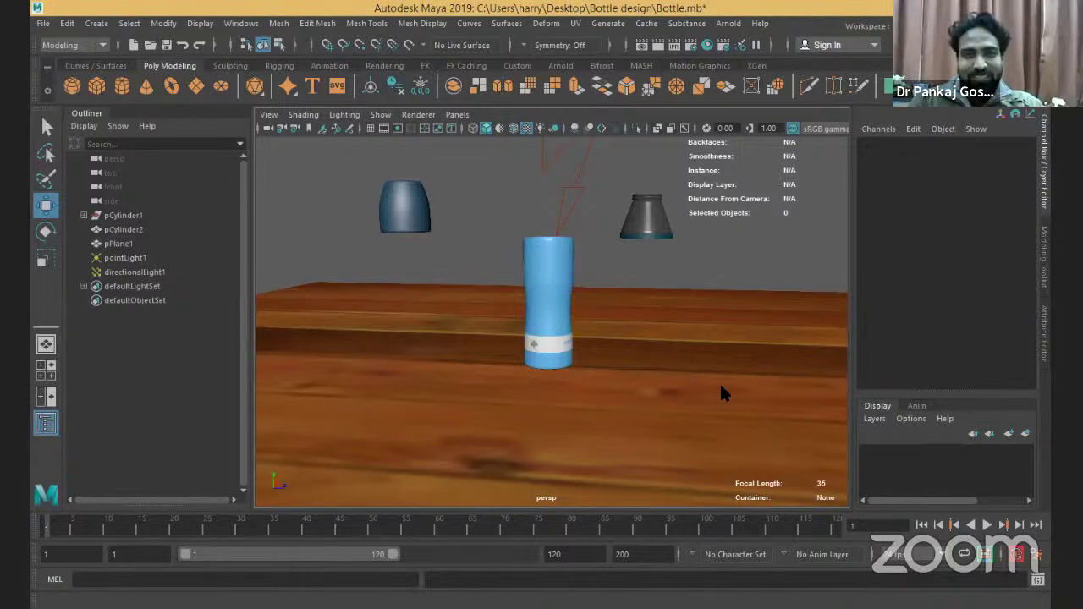